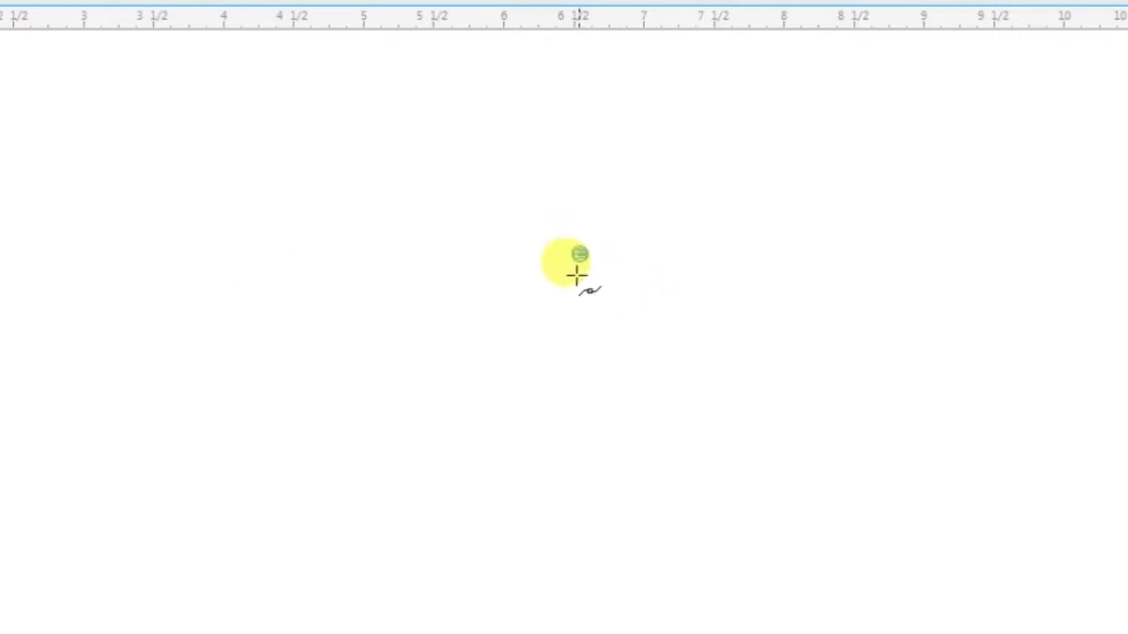
Draw a closed outline from the top tip near page centre and delete its left corner point.
click(580, 254)
click(473, 430)
click(539, 590)
click(776, 375)
click(579, 253)
click(675, 315)
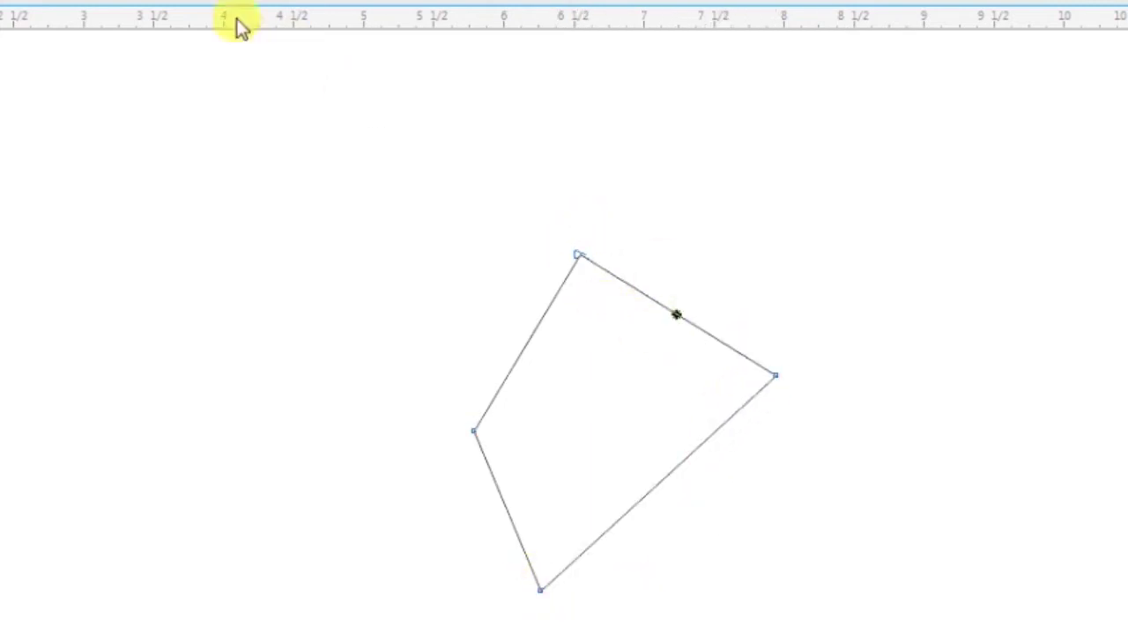
click(473, 430)
key(Delete)
key(Delete)
Bend the curve's segments and handles into a rounded teardrop petal with a pointed tip.
drag(559, 423, 504, 410)
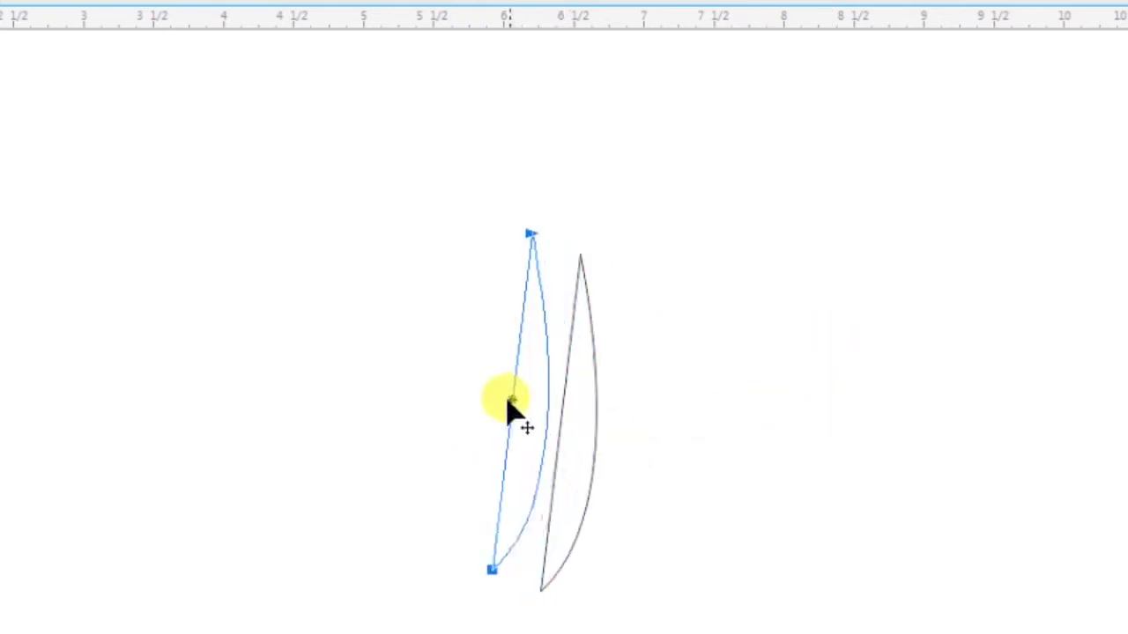
drag(501, 377, 444, 402)
drag(541, 382, 717, 408)
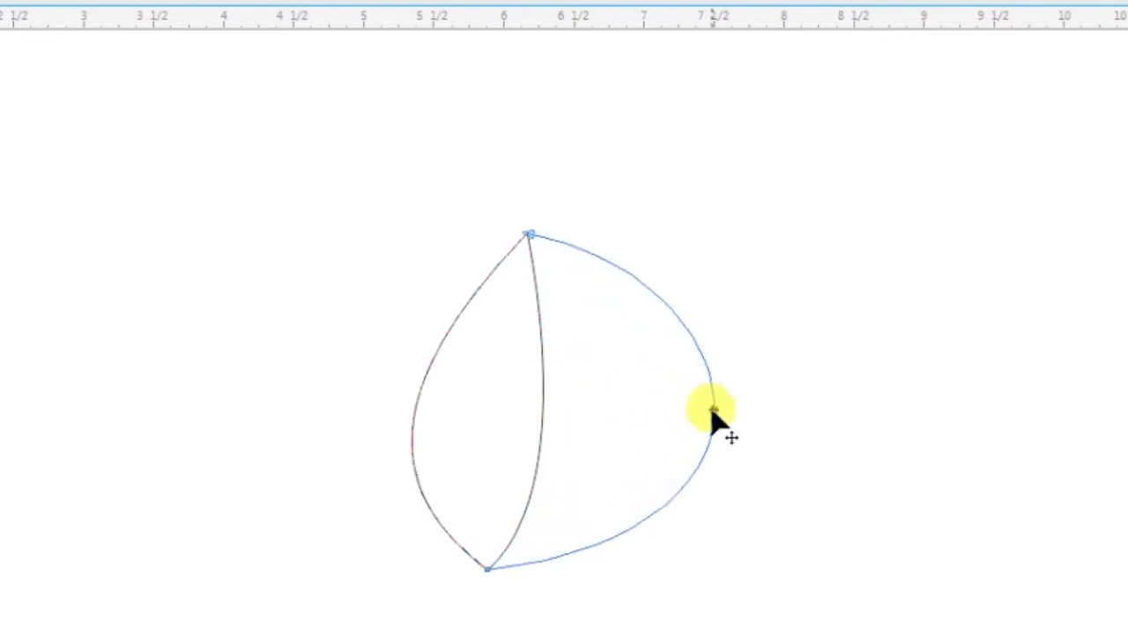
drag(487, 568, 523, 498)
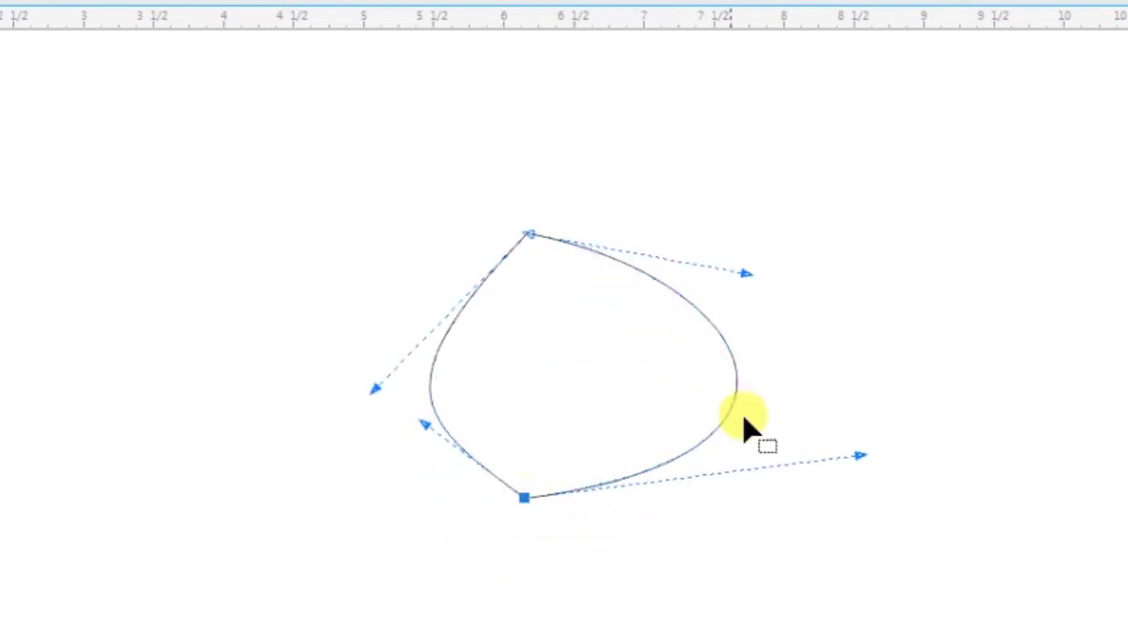
drag(737, 401, 714, 381)
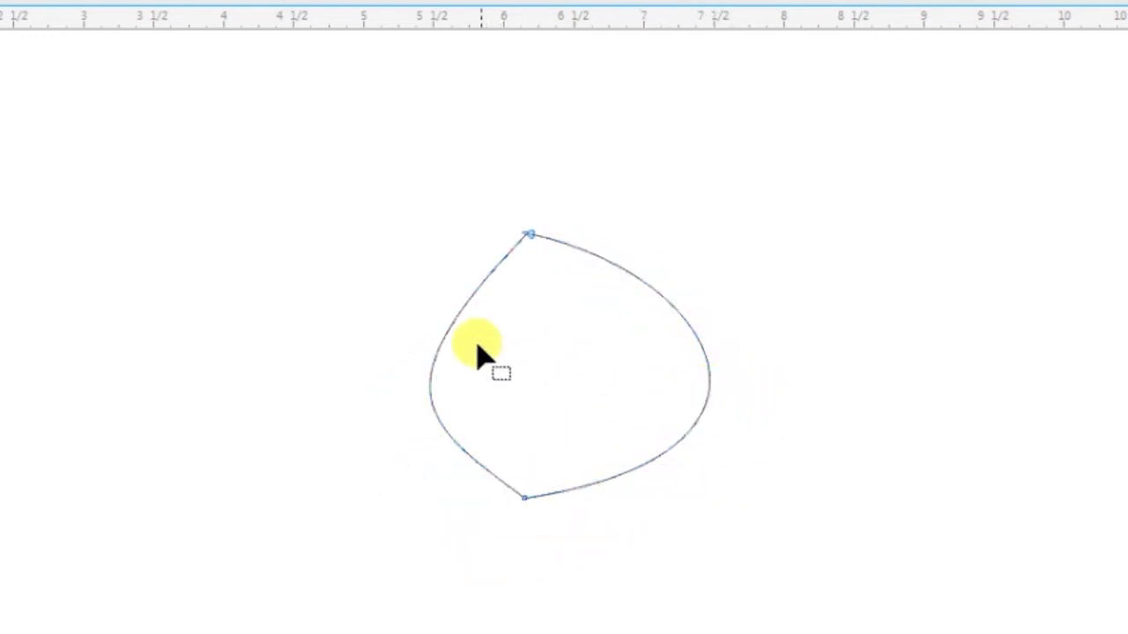
drag(432, 369, 443, 382)
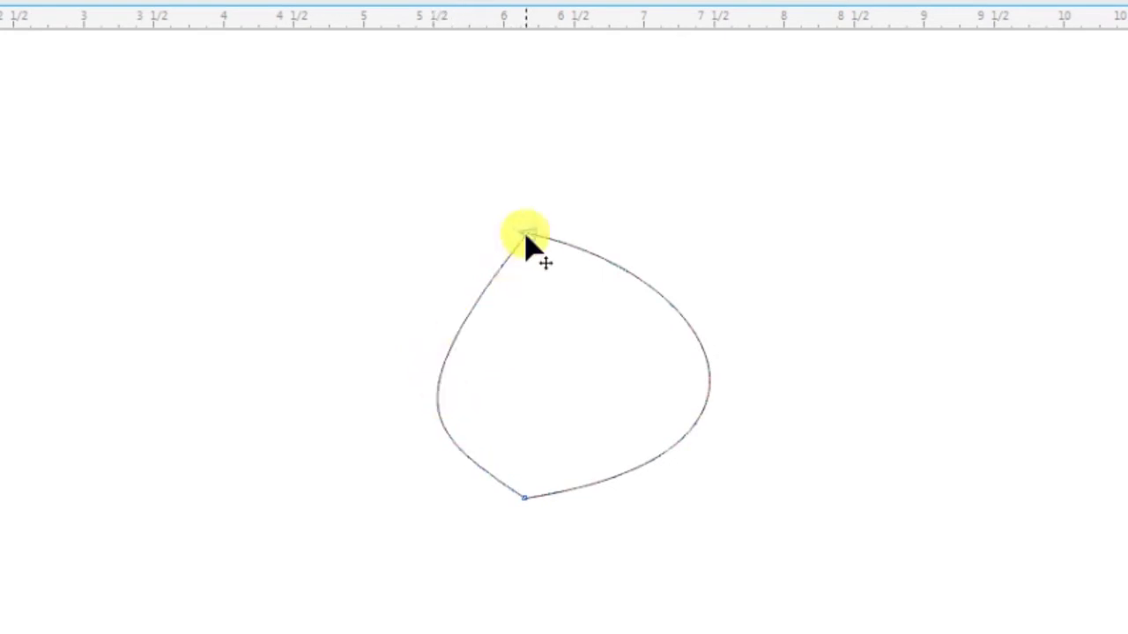
mouse_move(715, 272)
mouse_down()
mouse_move(697, 282)
mouse_move(633, 251)
mouse_up()
drag(818, 458, 810, 441)
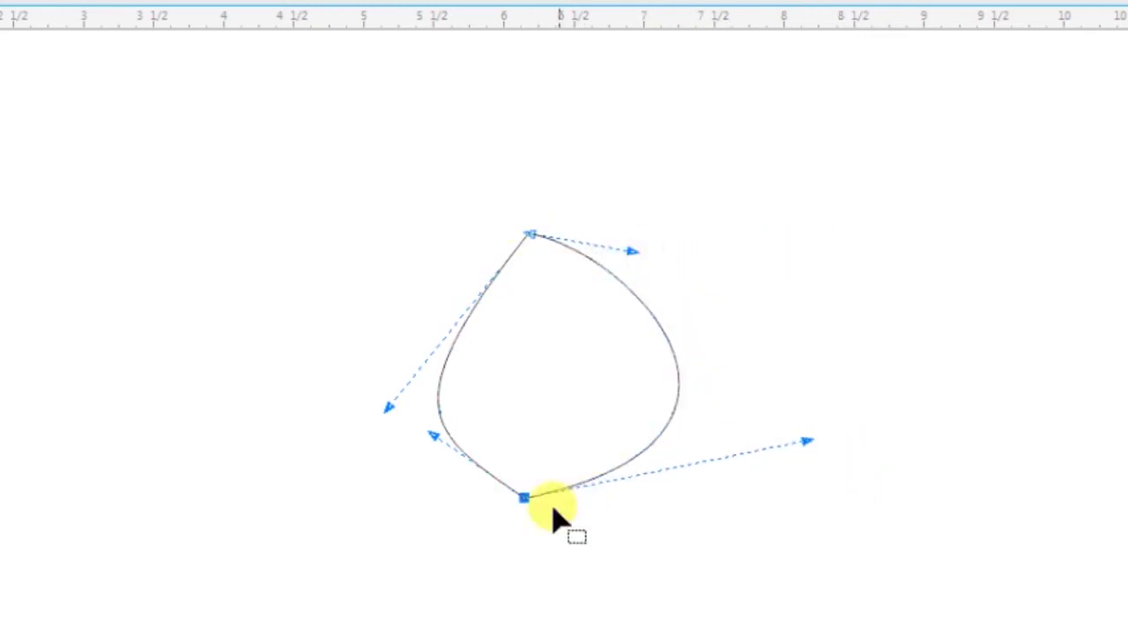
drag(525, 498, 525, 487)
key(space)
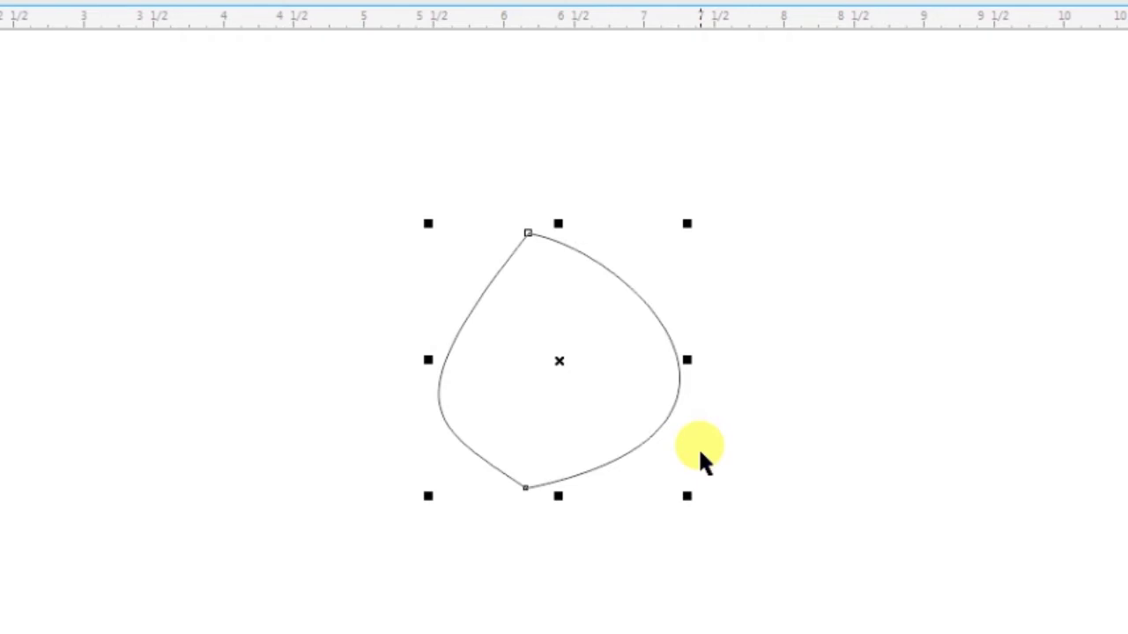
Set the petal's gradient start colour to C0 M100 Y0 K0, then lighten magenta to 60.
key(F11)
click(683, 410)
double_click(908, 537)
text(0)
key(Tab)
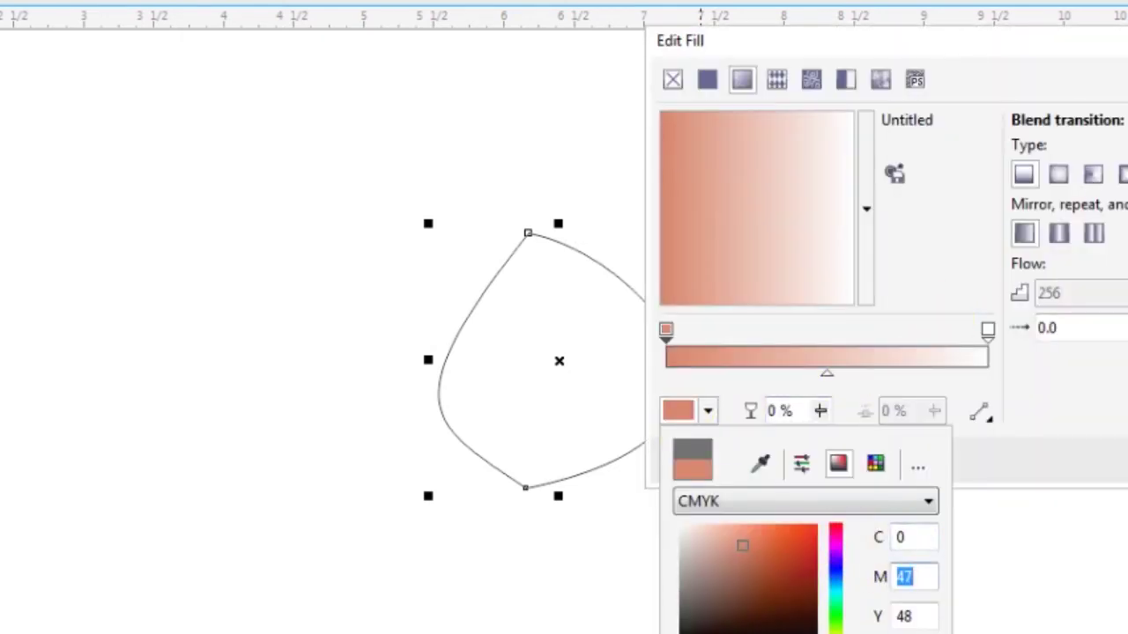
text(100)
key(Tab)
text(0)
key(Tab)
key(Return)
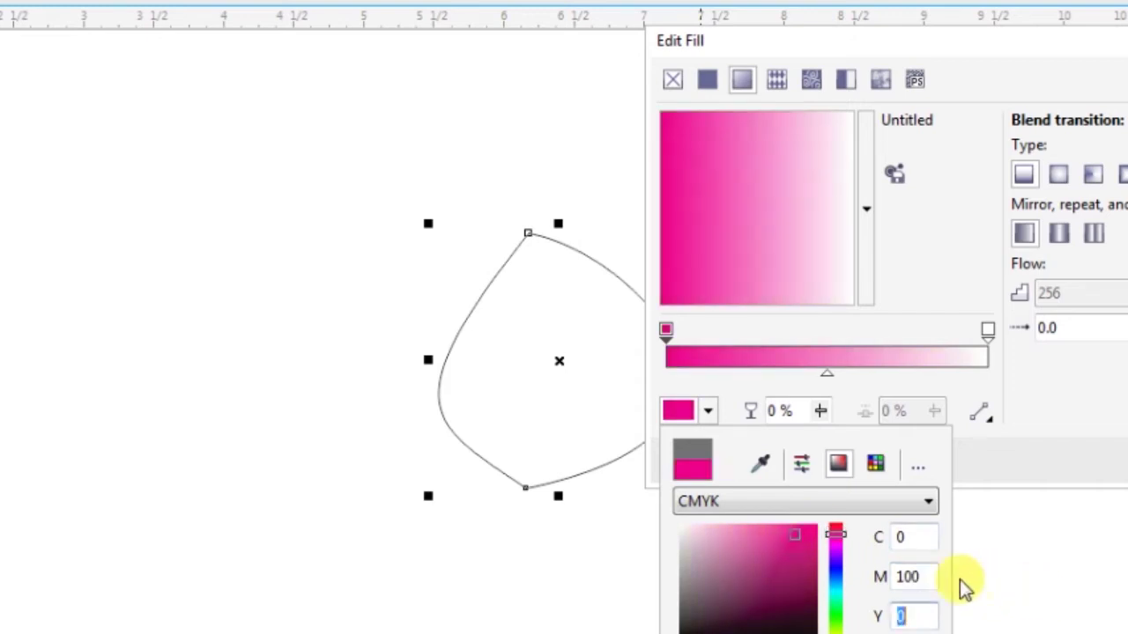
double_click(923, 576)
text(60)
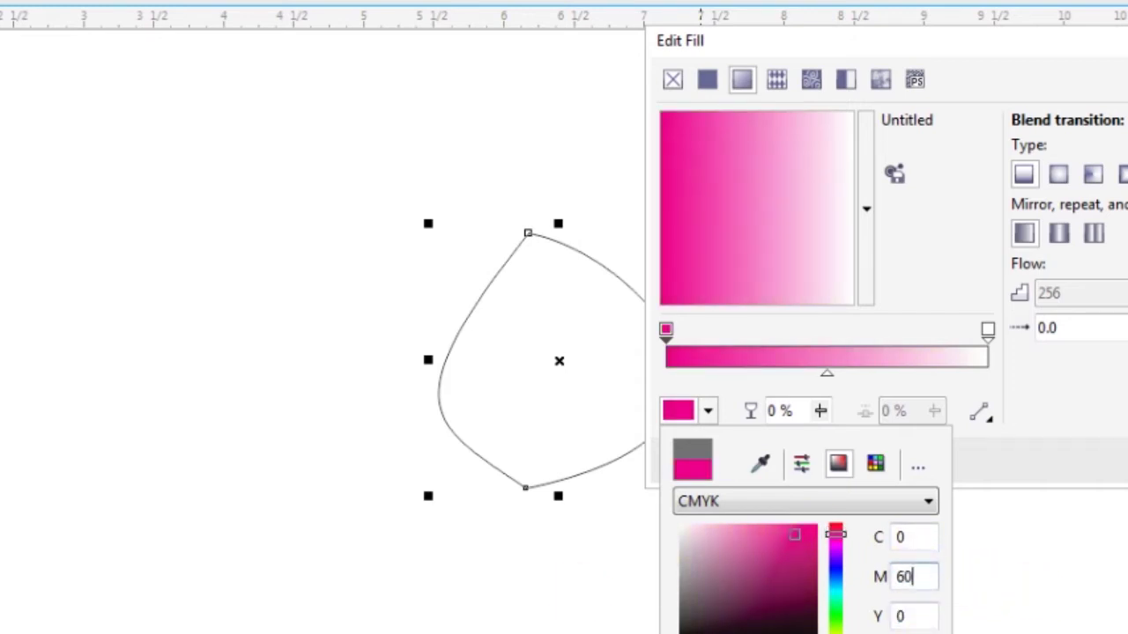
key(Return)
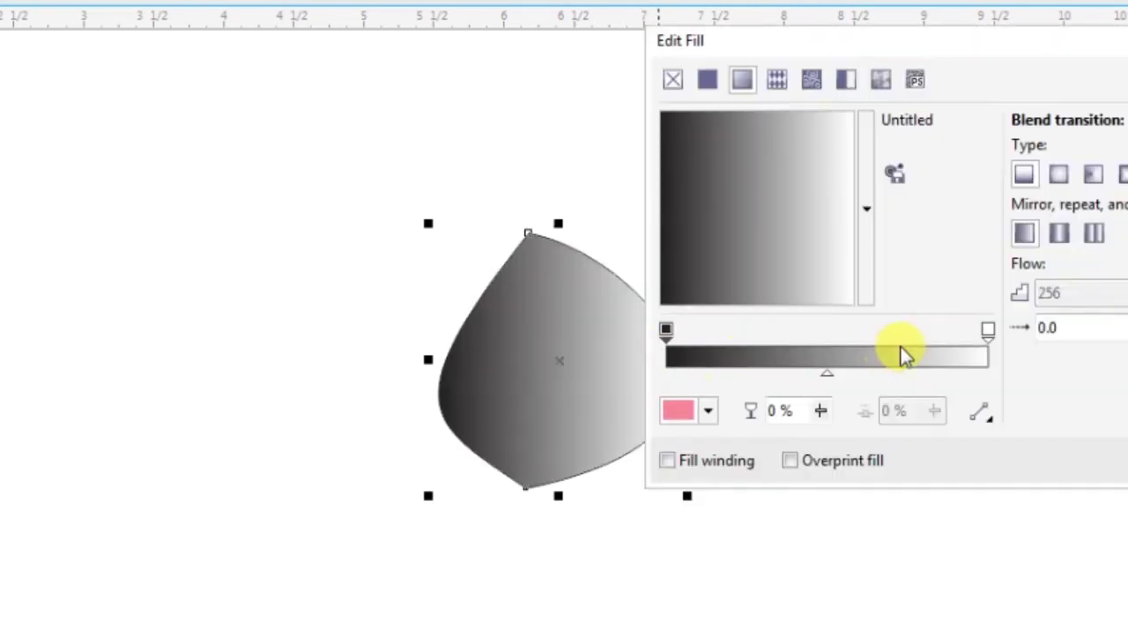
click(678, 413)
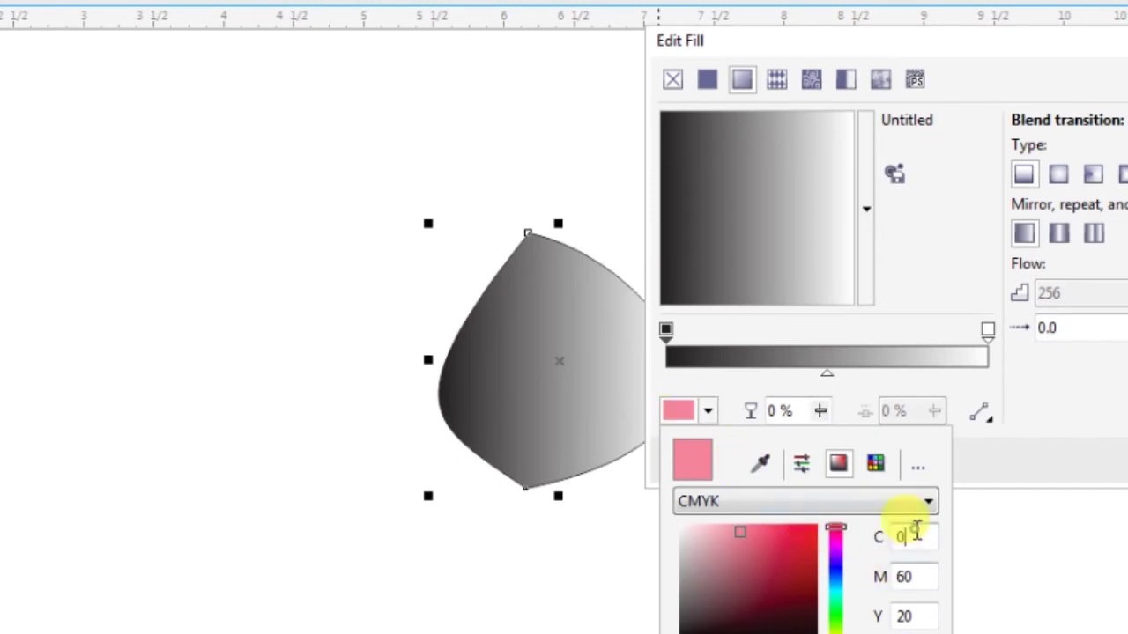
click(1082, 414)
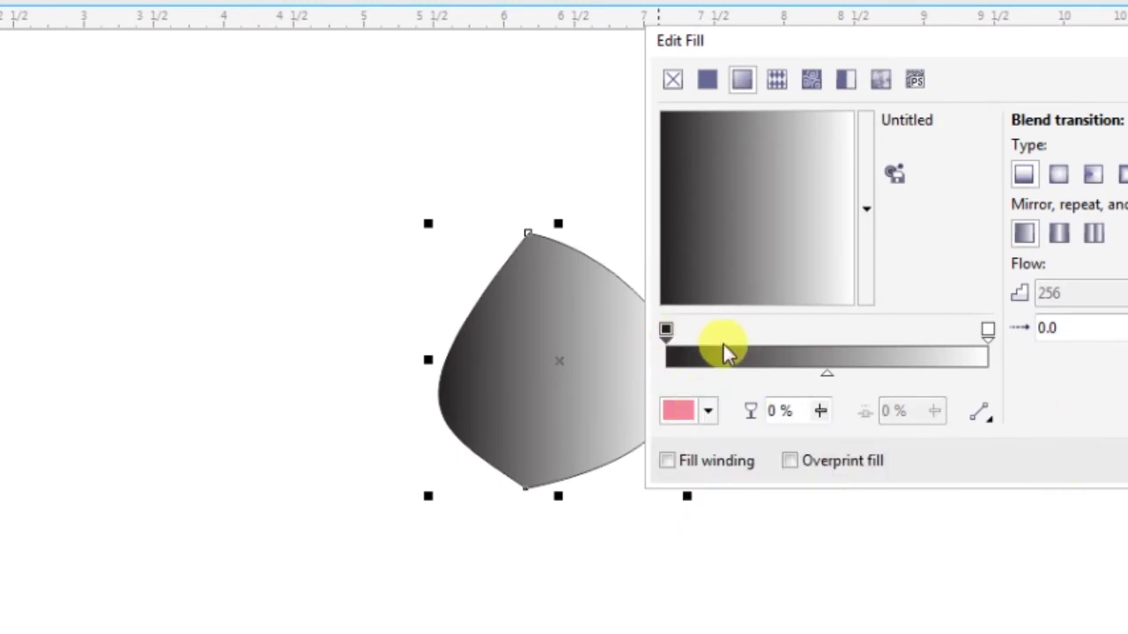
Give the start node magenta 60 and rotate the gradient so pink sits at the top.
click(667, 331)
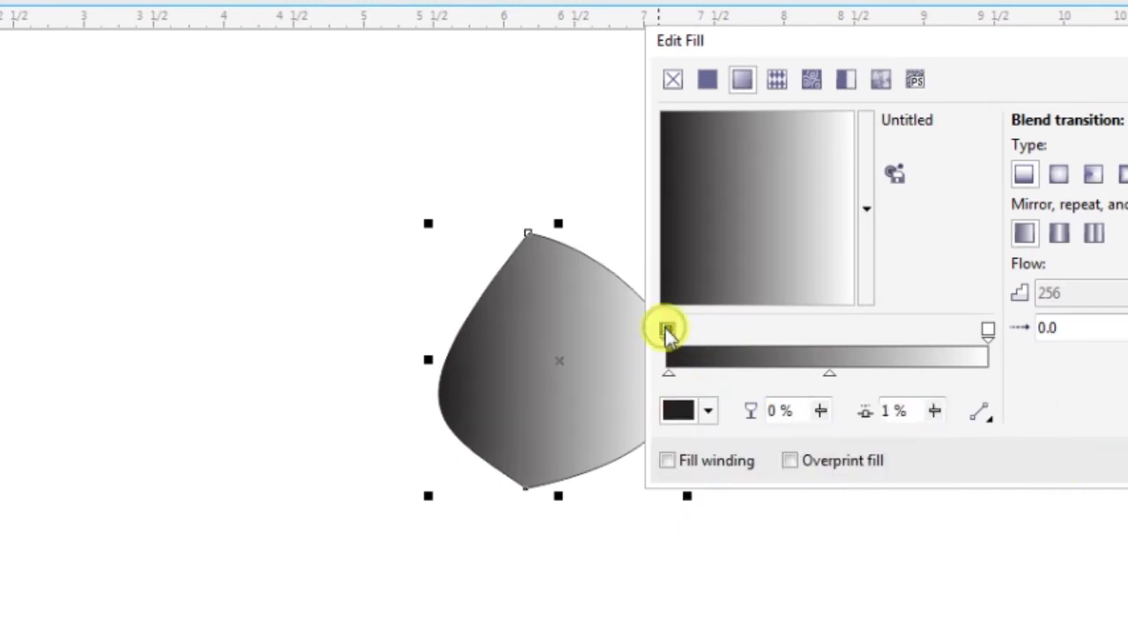
click(676, 411)
text(60)
key(Tab)
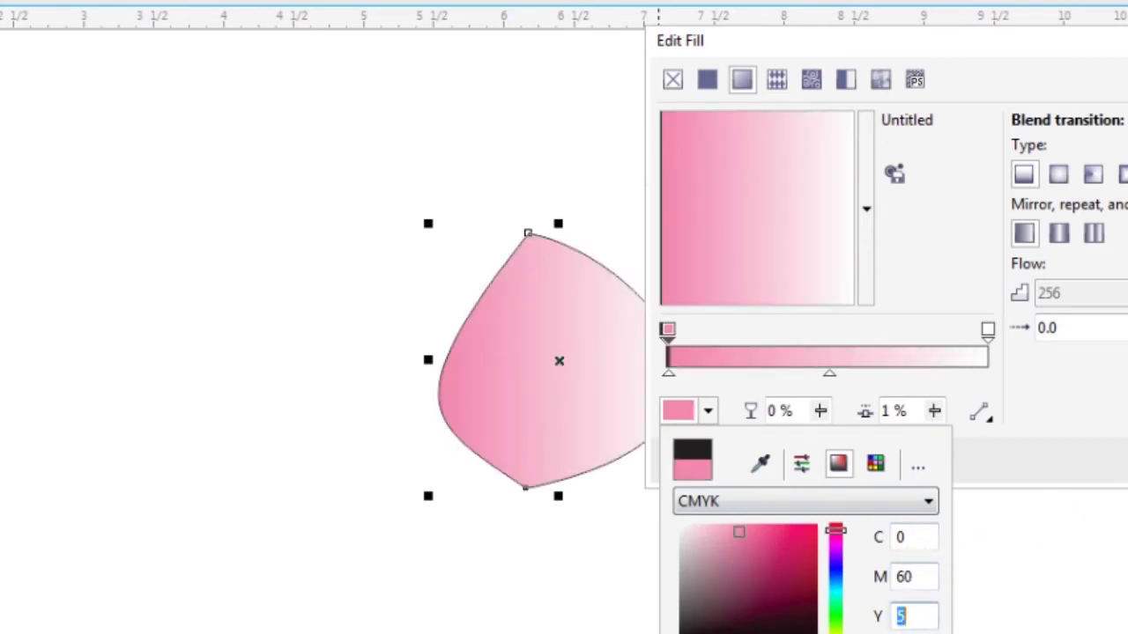
click(934, 39)
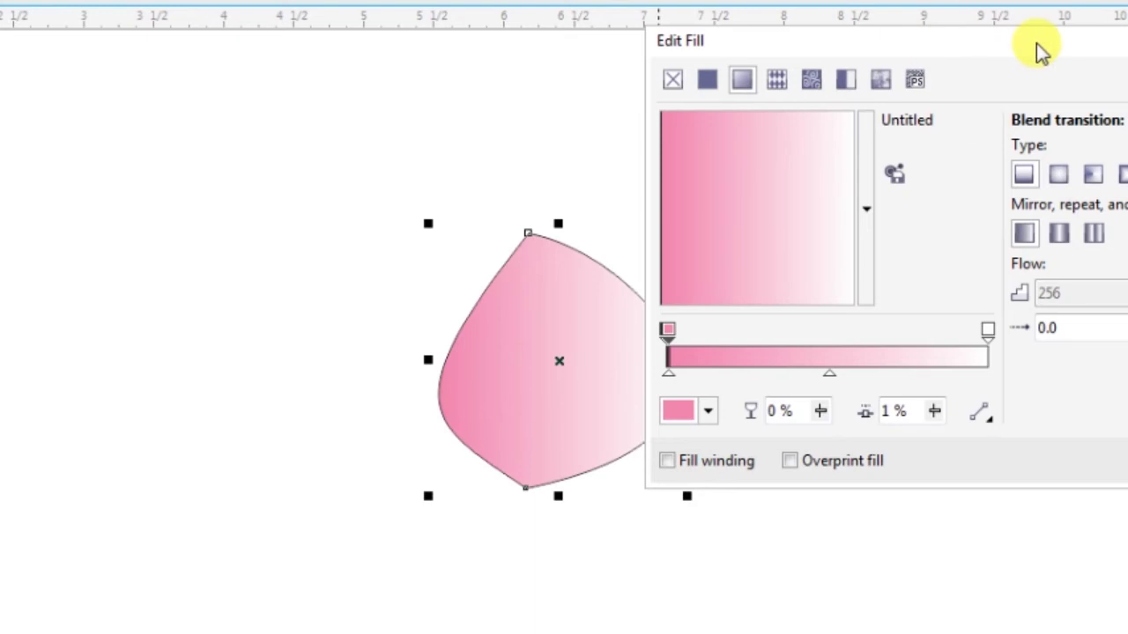
text(90)
key(Return)
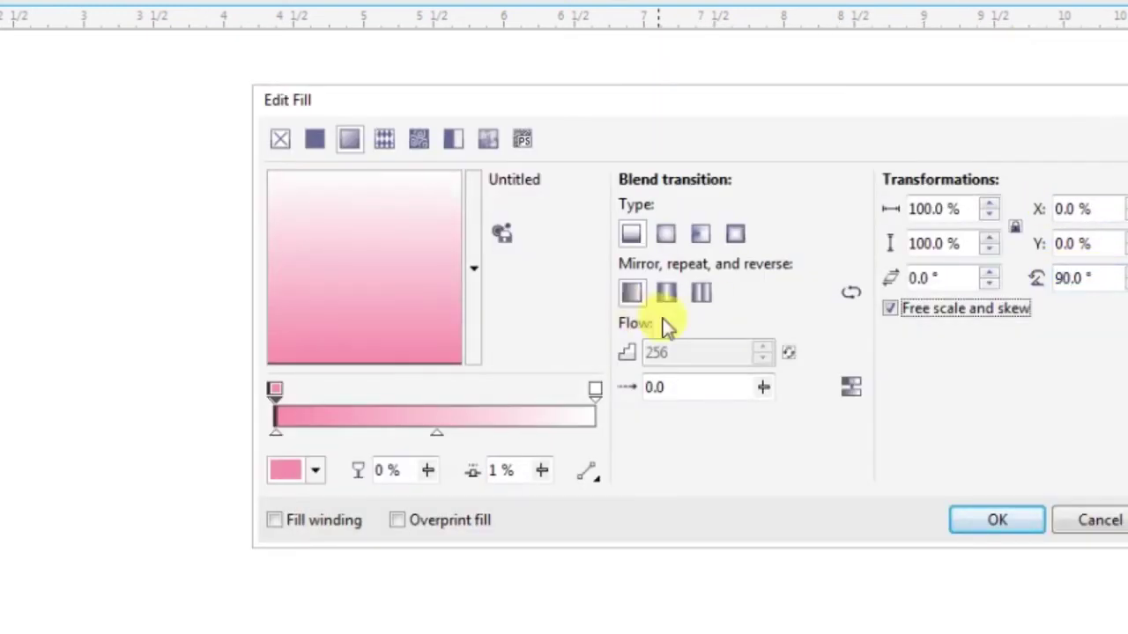
text(0)
key(Return)
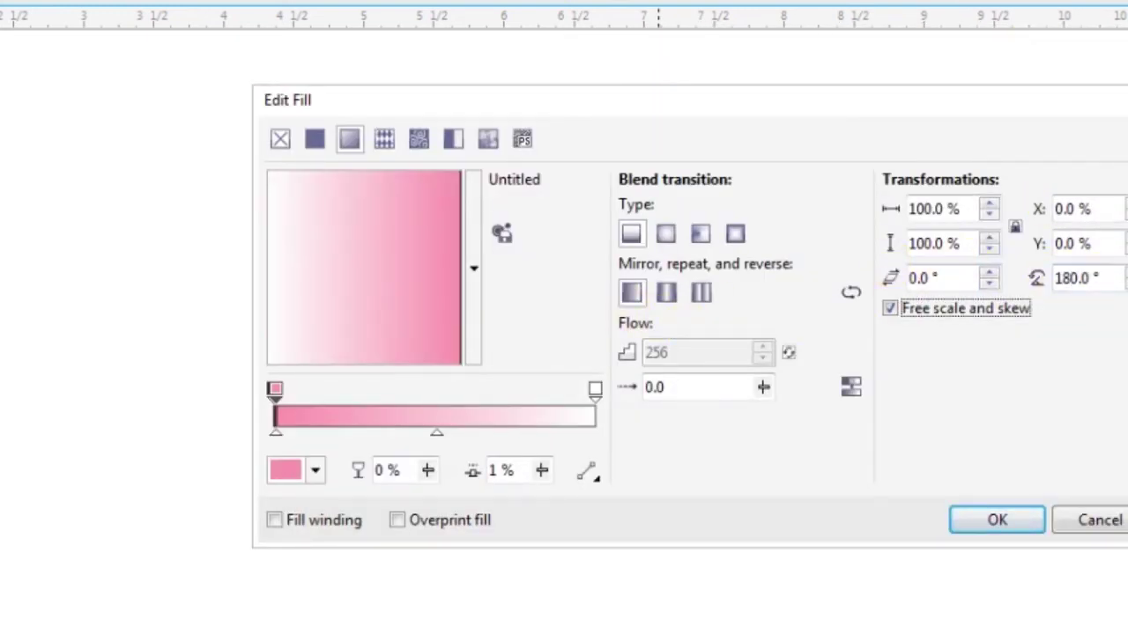
mouse_move(342, 295)
mouse_down()
mouse_move(390, 313)
mouse_move(373, 320)
mouse_up()
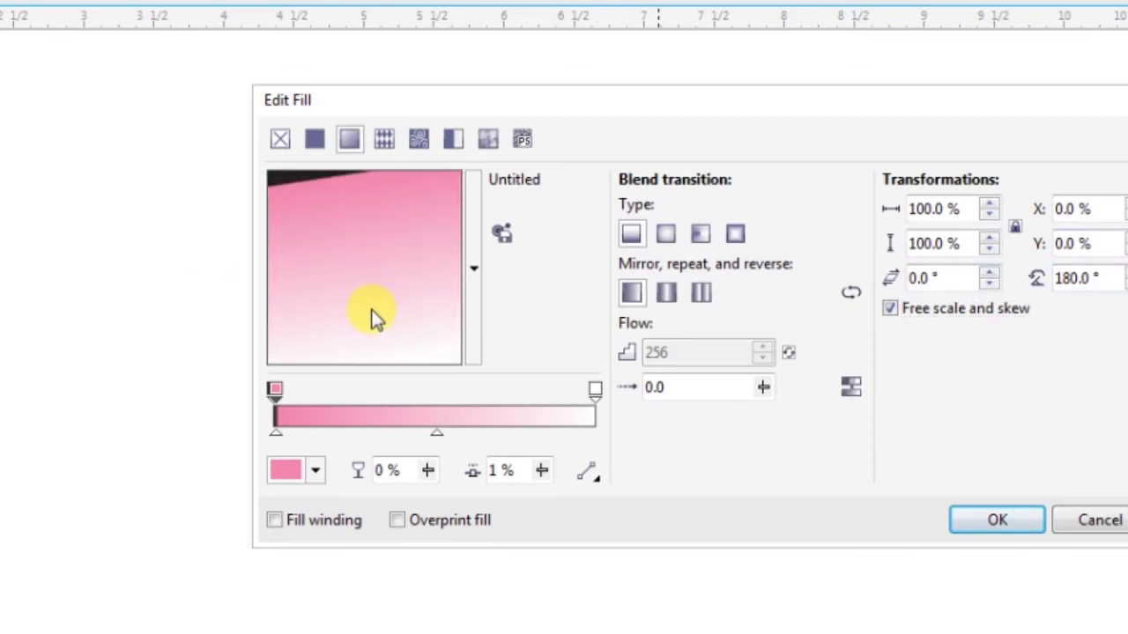
Retune the start node to a pink (65, yellow 58, black 0) and apply the pink-to-white gradient.
click(284, 390)
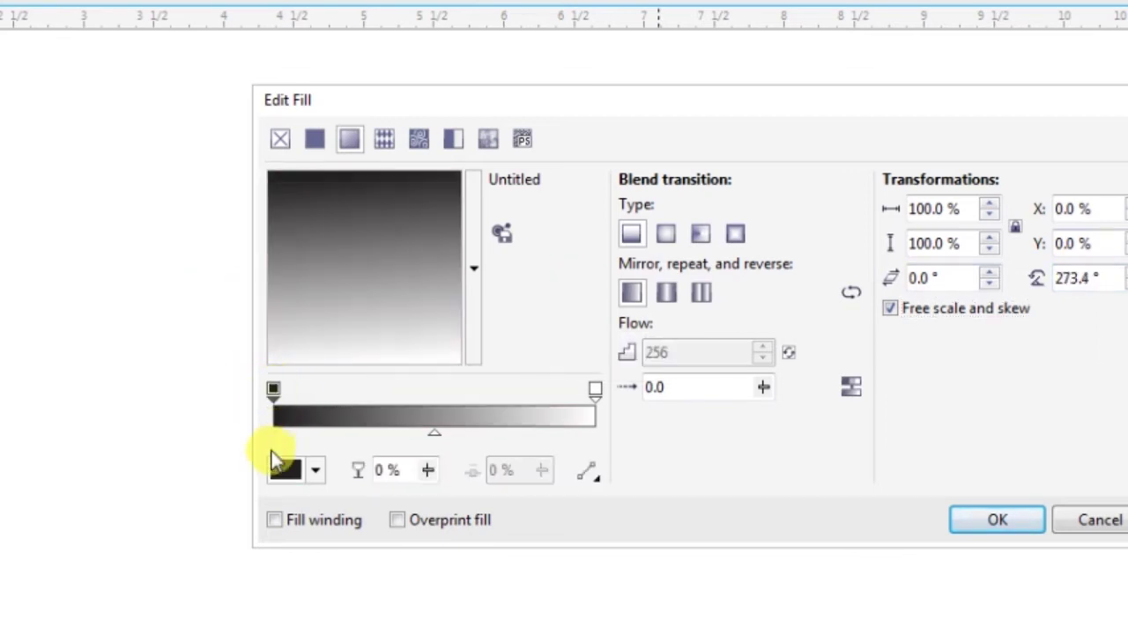
click(284, 473)
text(650)
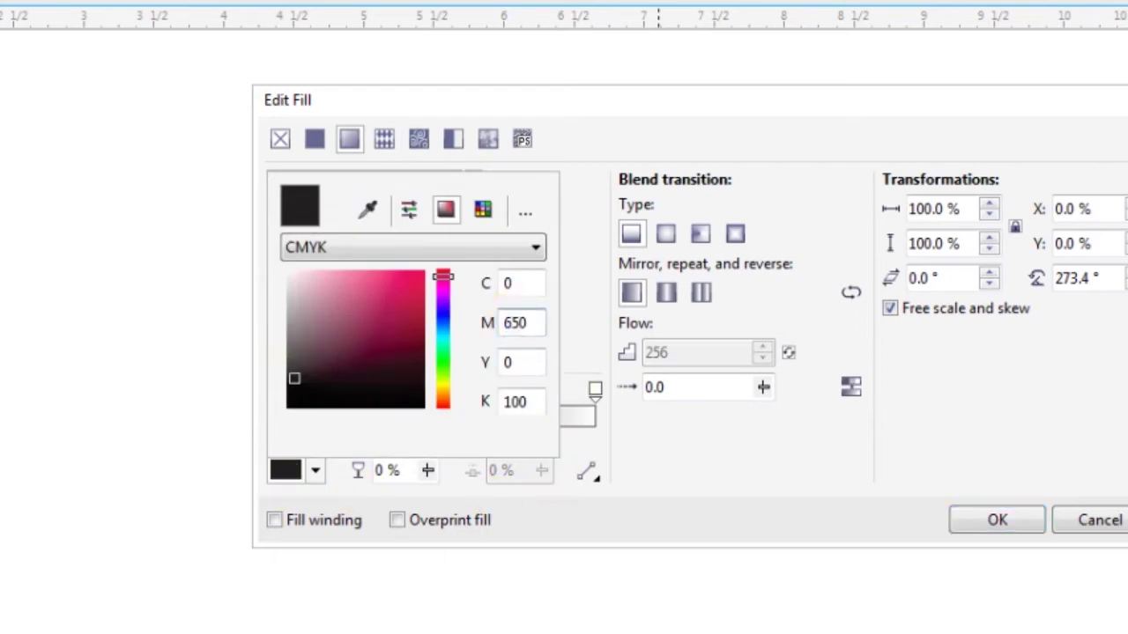
key(Tab)
text(58)
key(Tab)
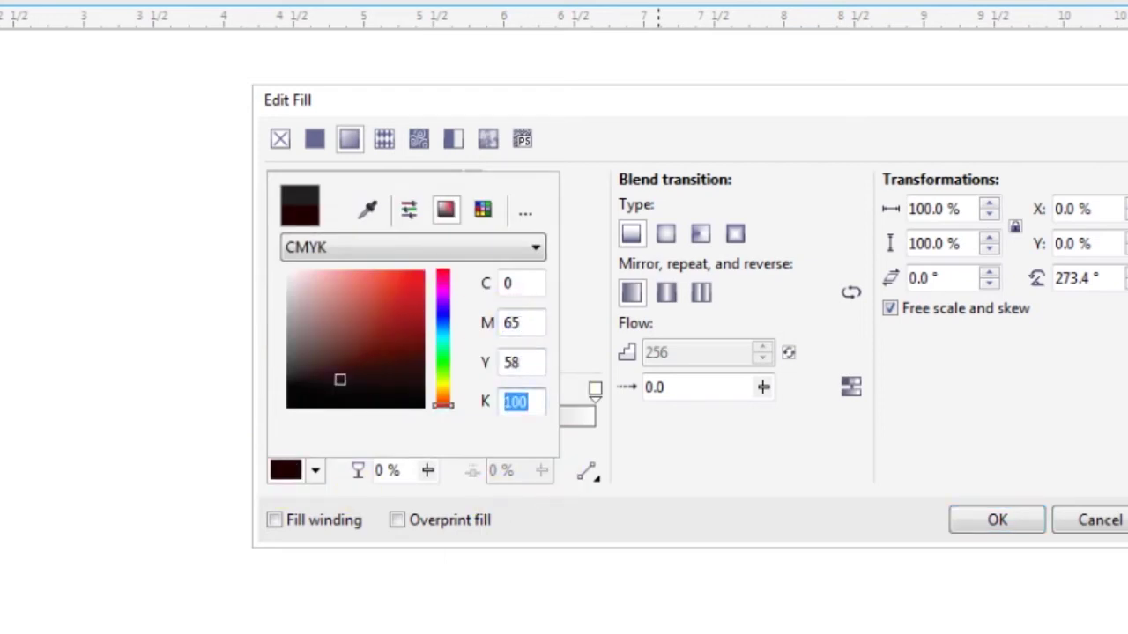
key(shift+Tab)
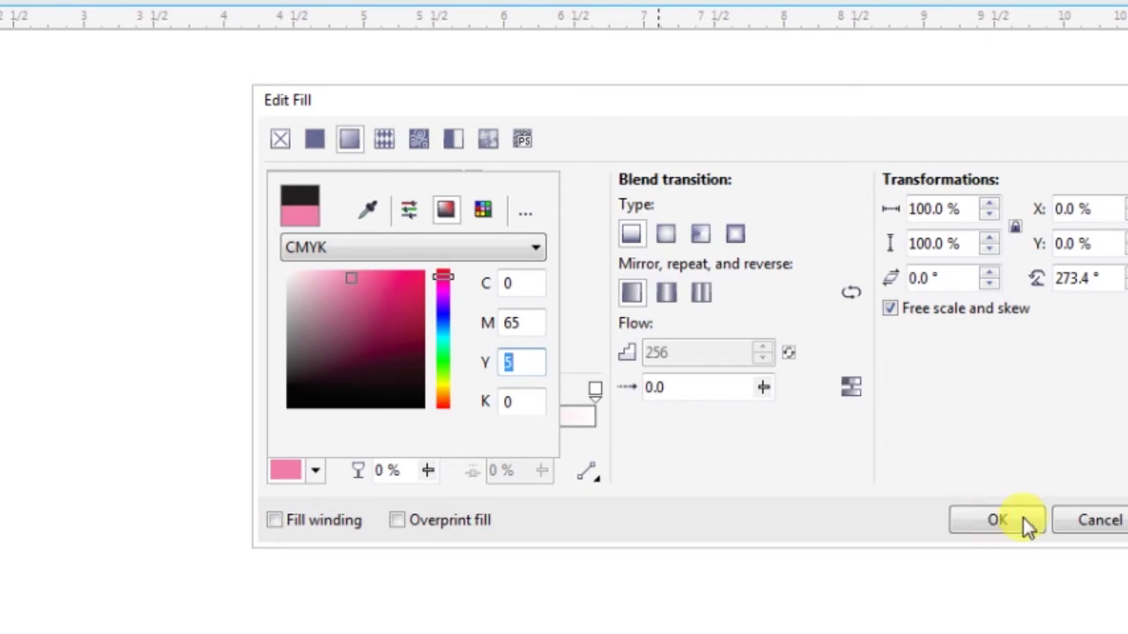
key(Tab)
click(994, 392)
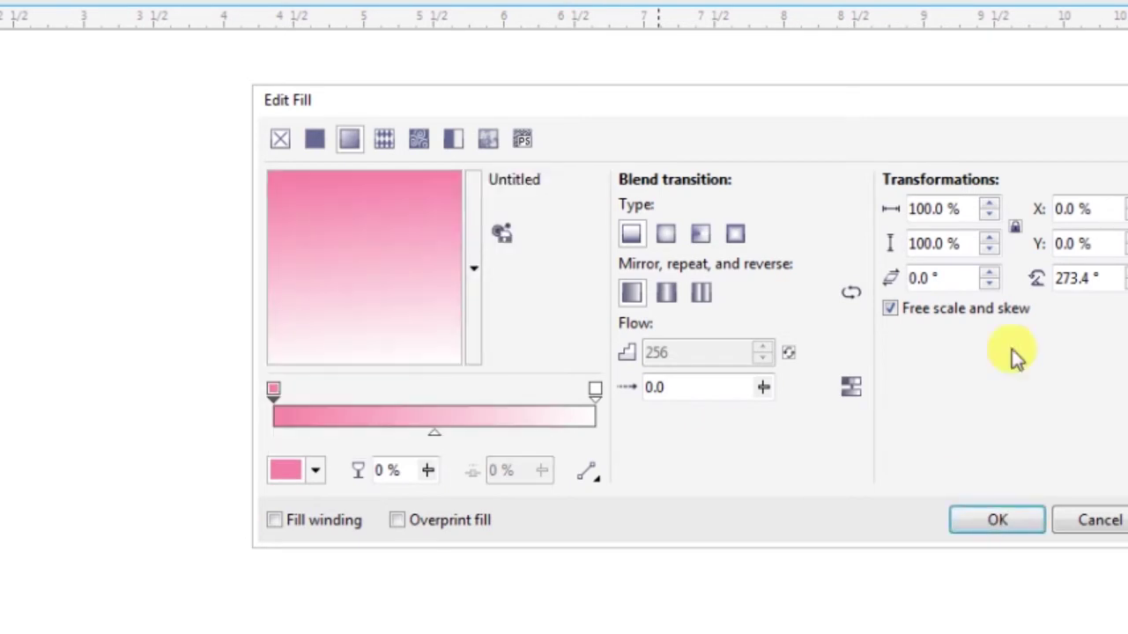
click(996, 522)
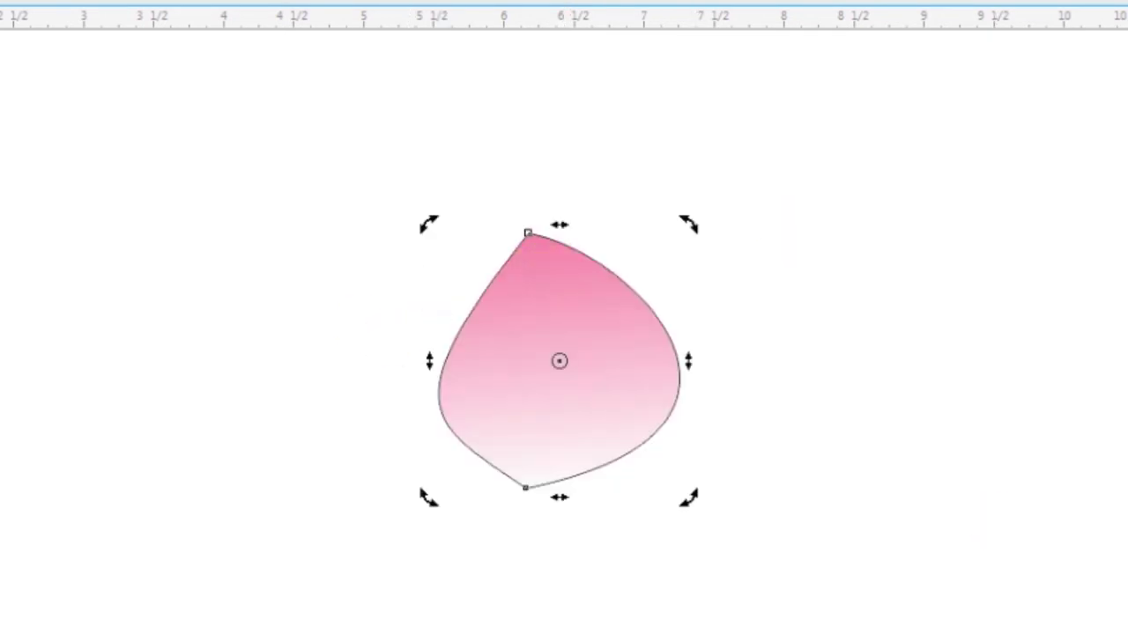
click(978, 172)
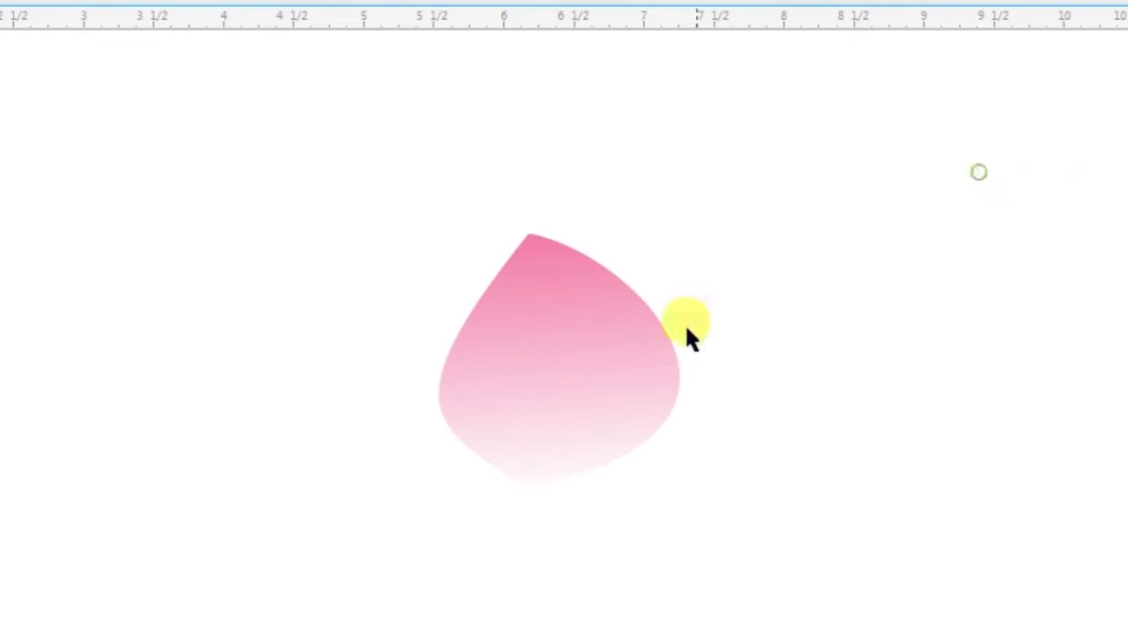
Add a deep magenta colour stop near the gradient start to tint the petal's tip.
click(615, 351)
key(F11)
double_click(283, 396)
click(286, 471)
double_click(517, 322)
text(100)
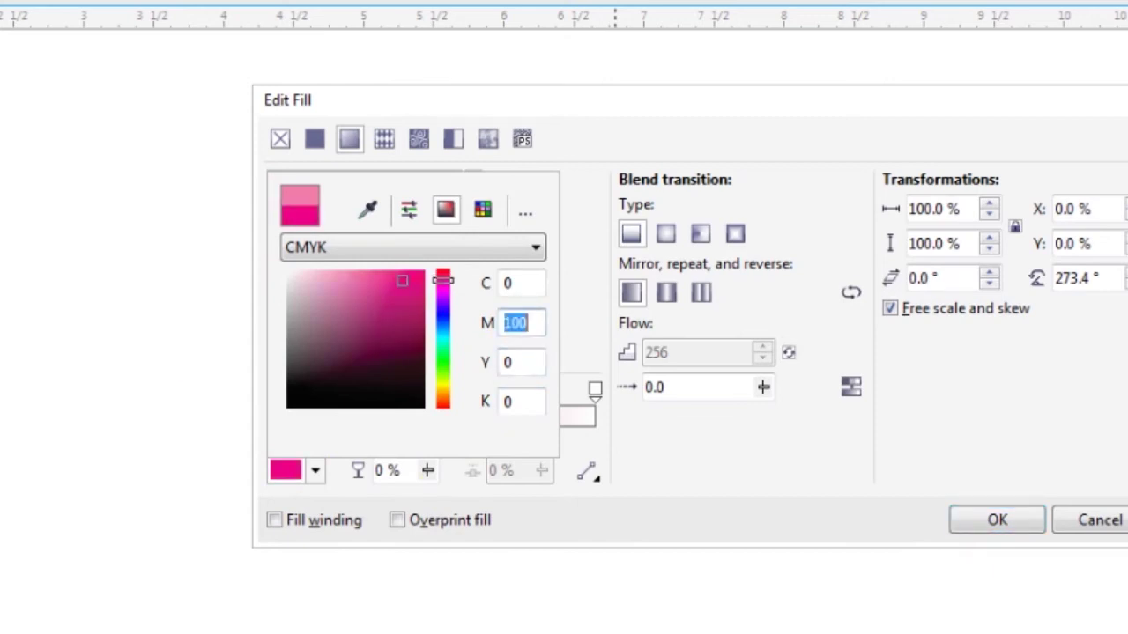
click(997, 520)
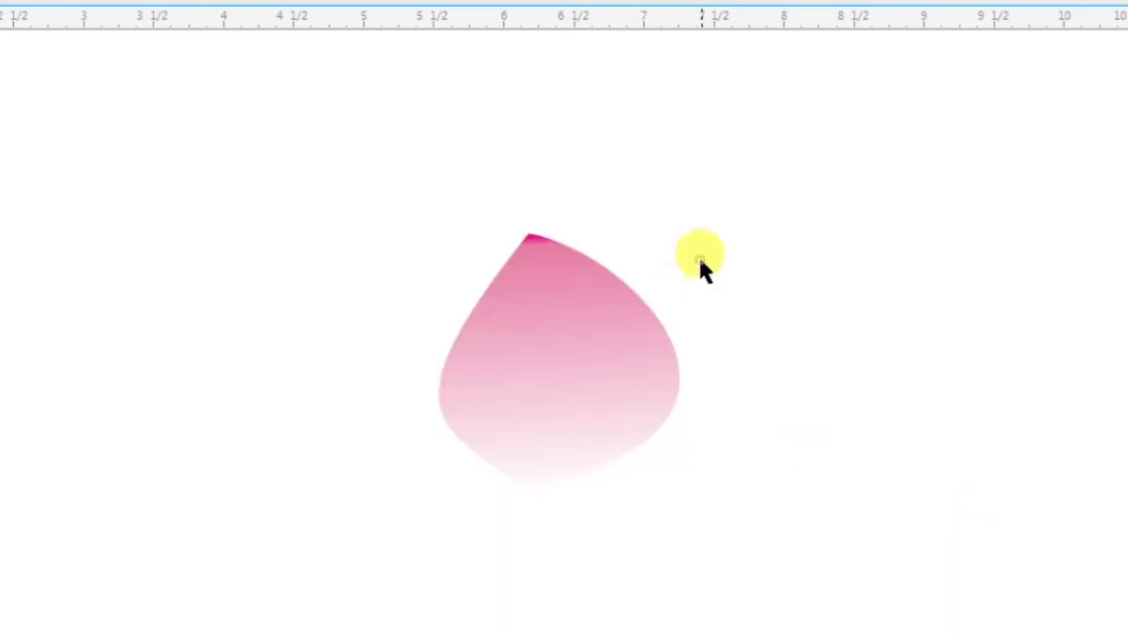
click(601, 321)
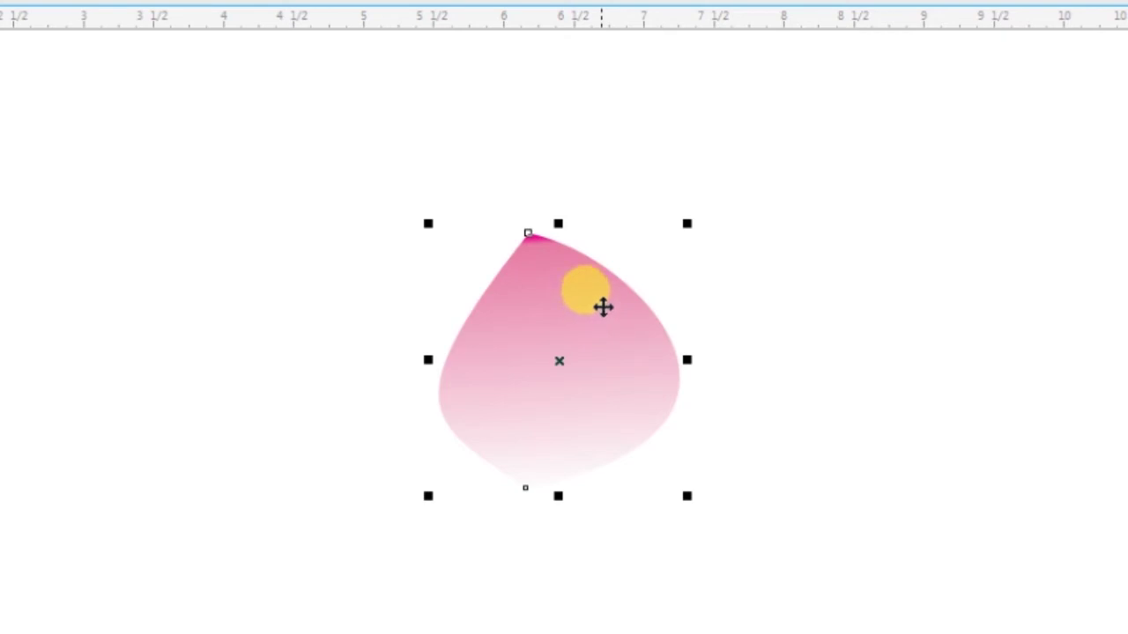
Make a flattened, skewed copy of the petal spreading to the lower right.
drag(558, 223, 584, 364)
drag(561, 428, 556, 408)
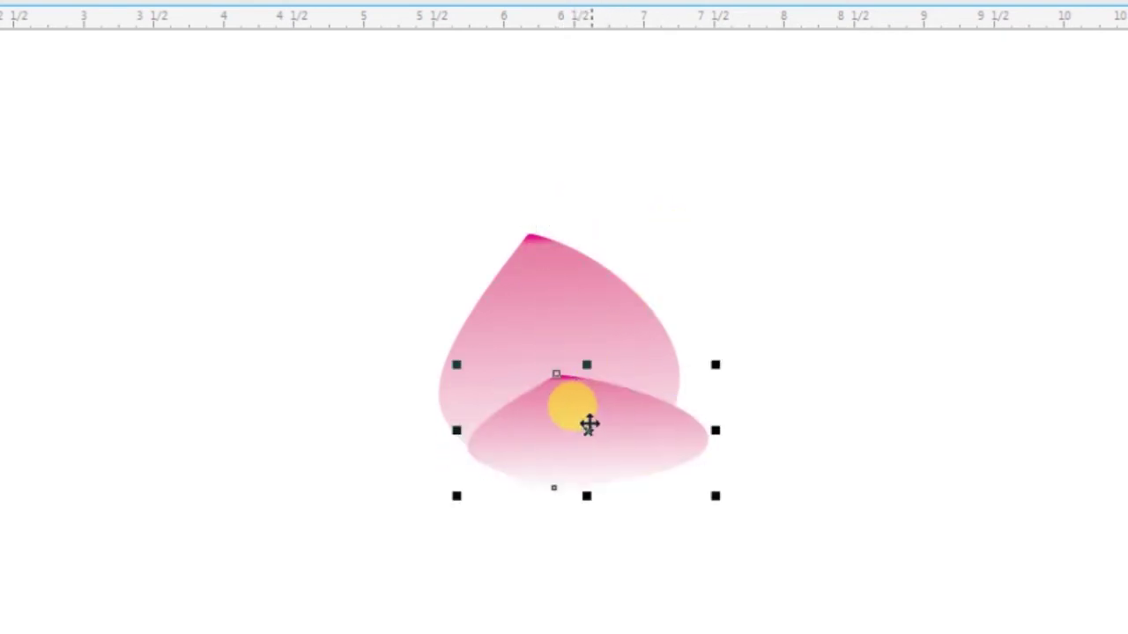
drag(566, 364, 683, 376)
click(596, 435)
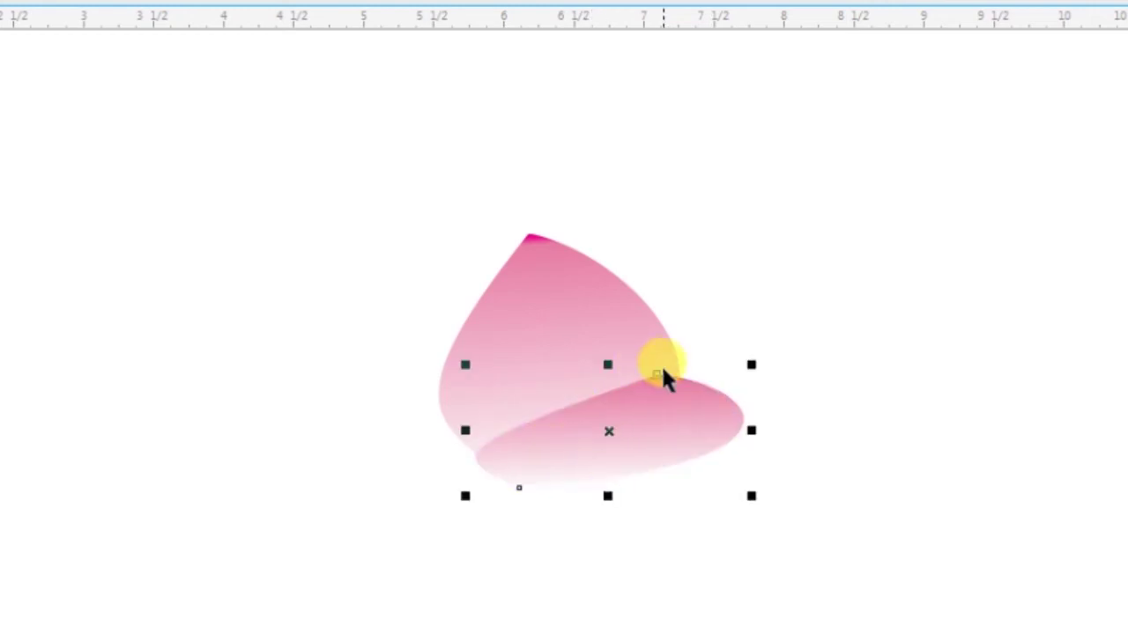
drag(607, 364, 602, 352)
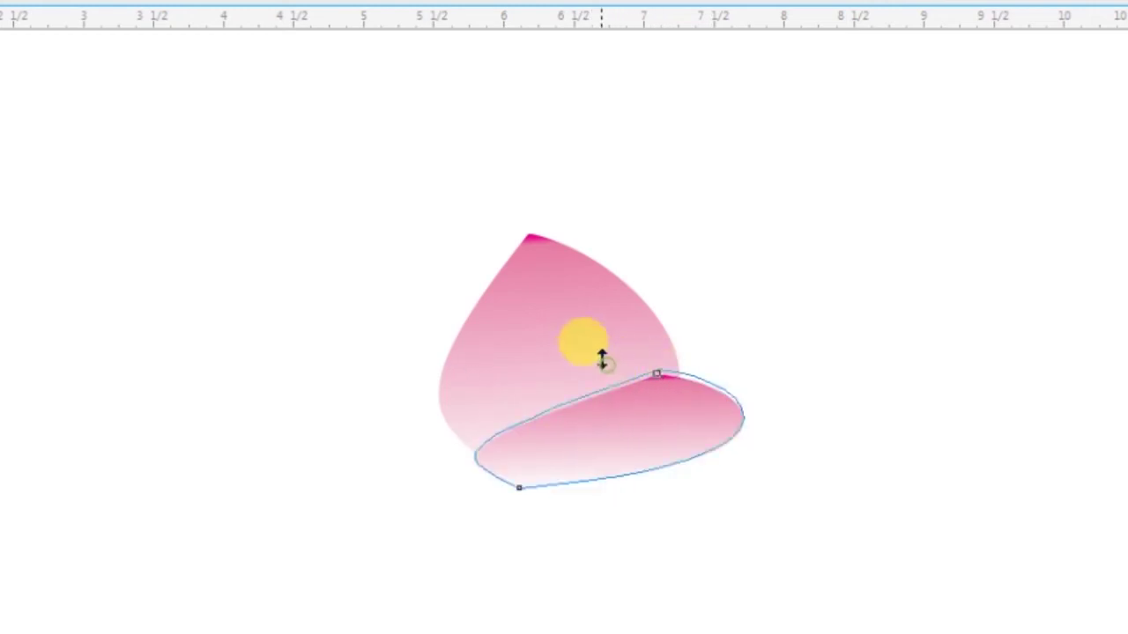
click(758, 420)
Mirror a copy of the lower petal to the left and round out its nodes.
drag(758, 423, 396, 458)
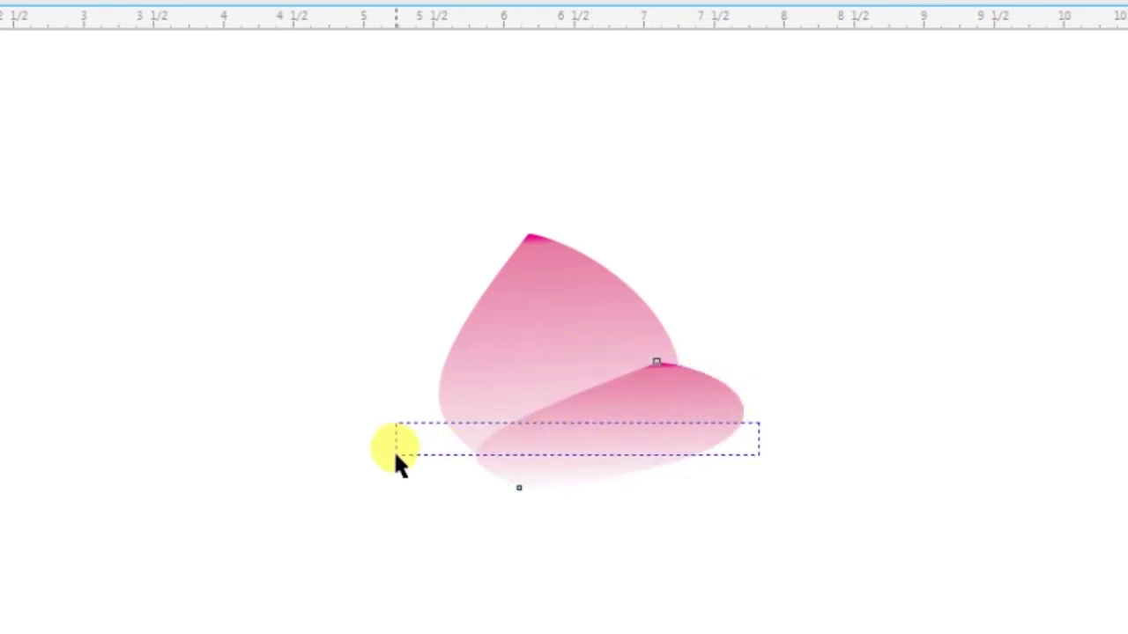
drag(750, 423, 299, 459)
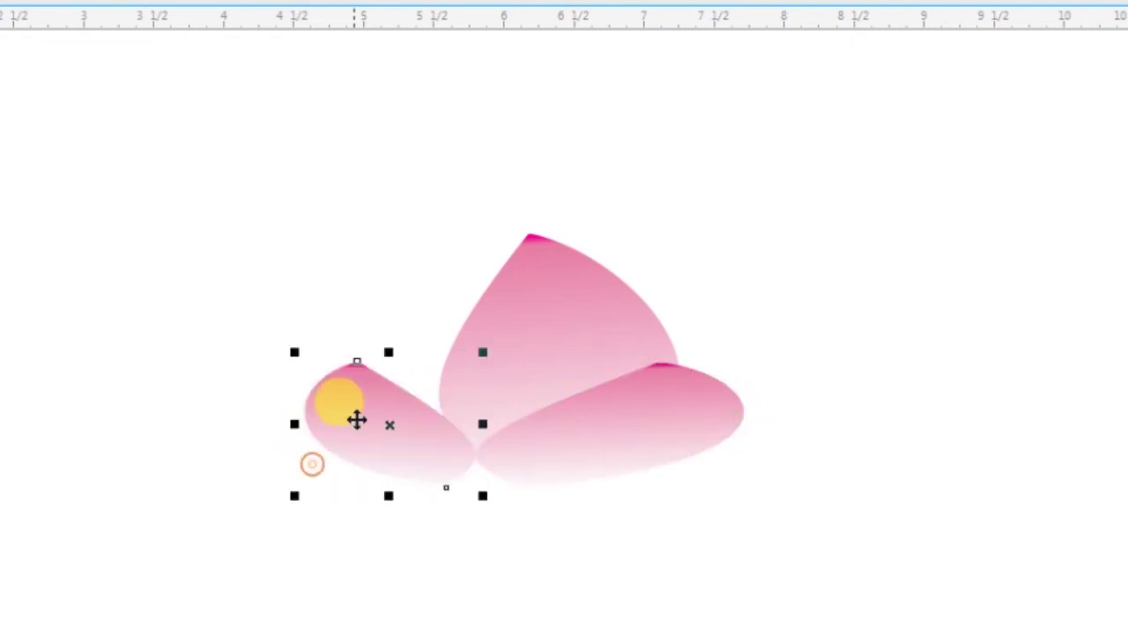
key(F10)
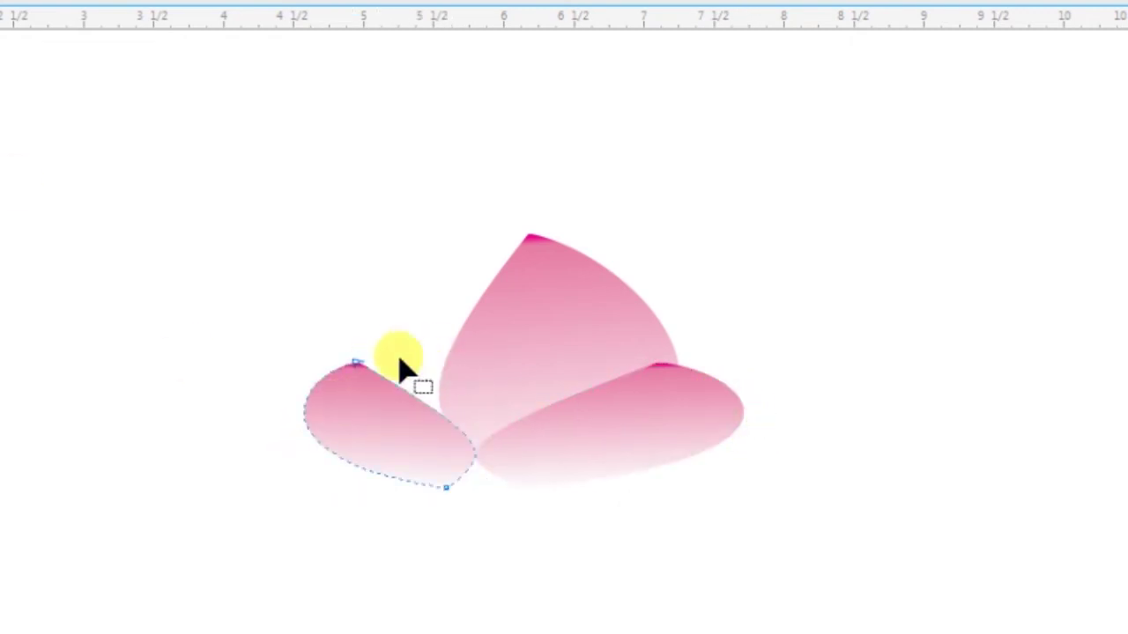
click(357, 363)
drag(467, 426, 372, 371)
drag(447, 488, 472, 488)
key(space)
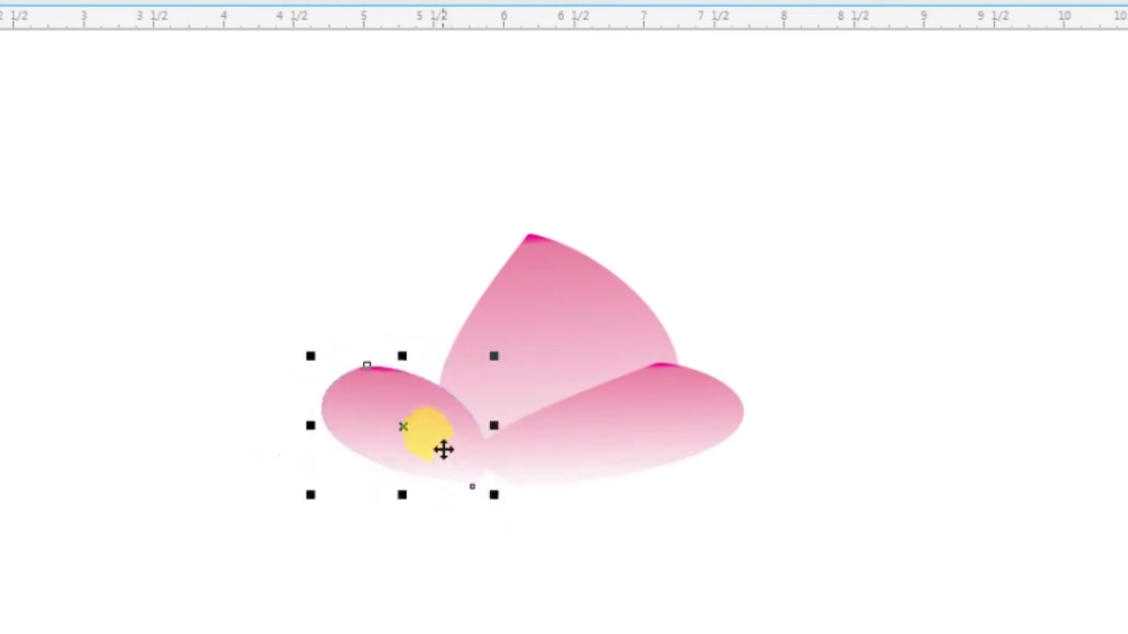
key(F5)
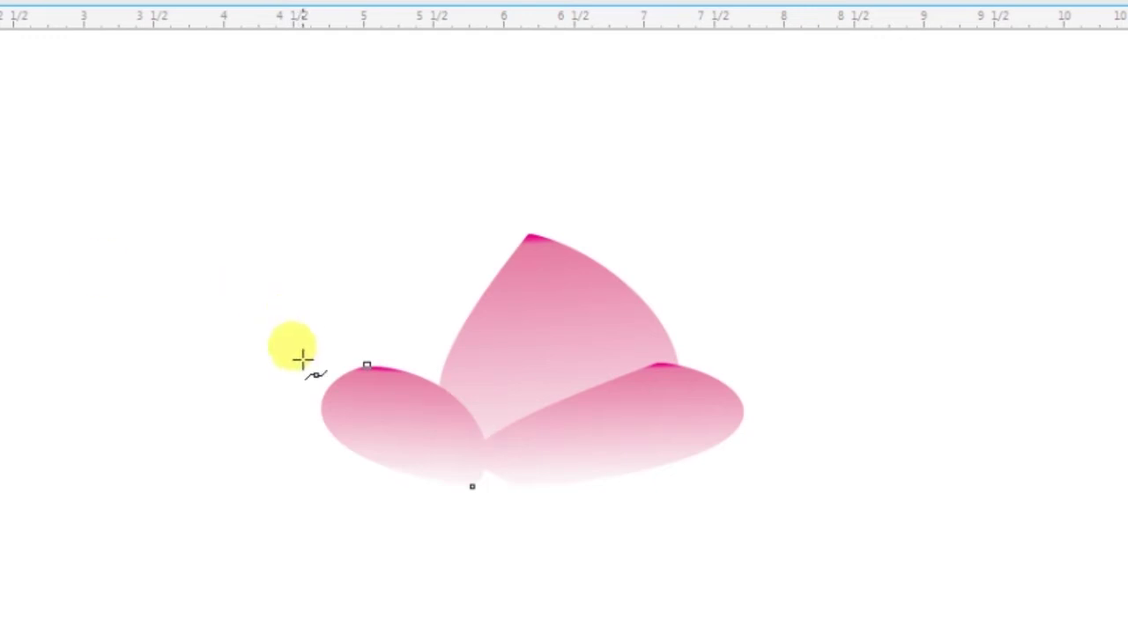
Draw a slender closed crescent left of the left petal with the Bézier tool.
click(278, 364)
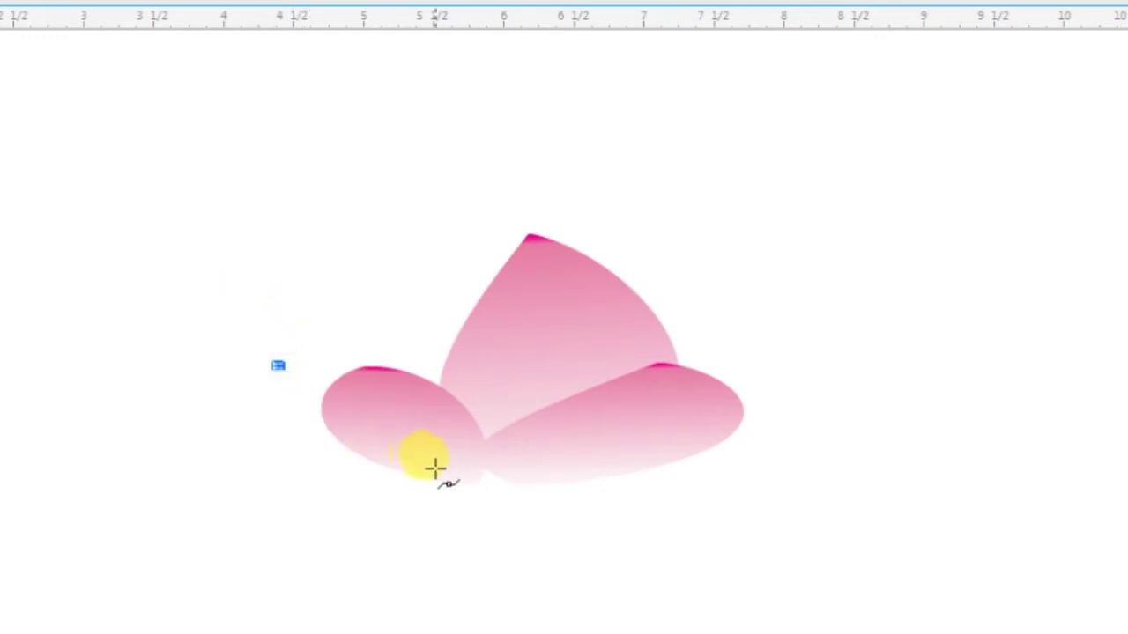
drag(461, 485, 258, 400)
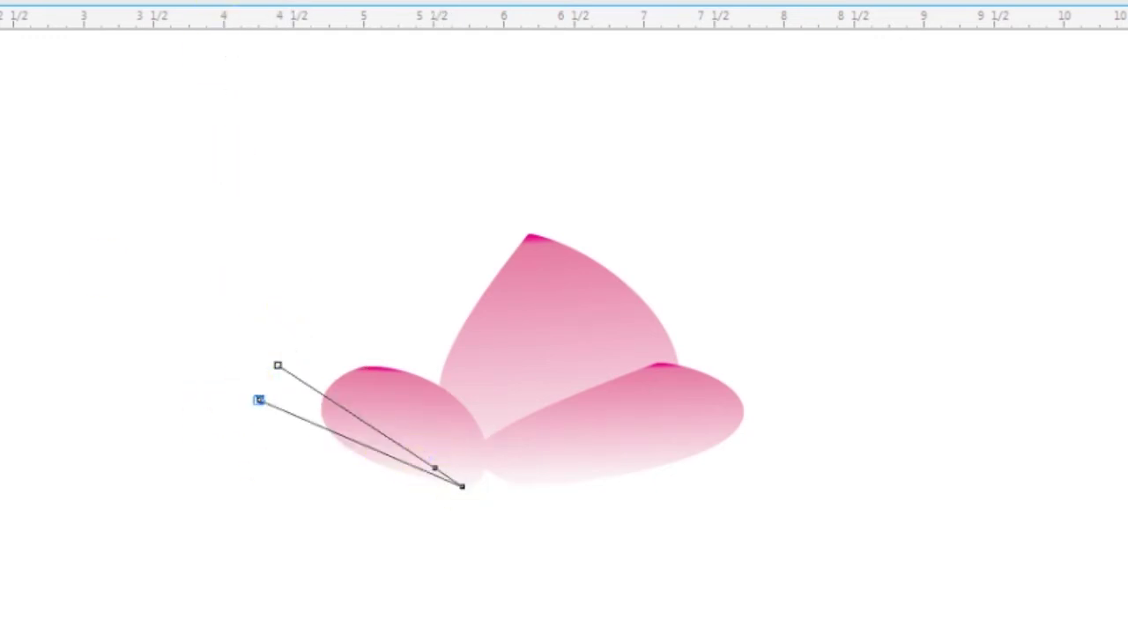
click(278, 365)
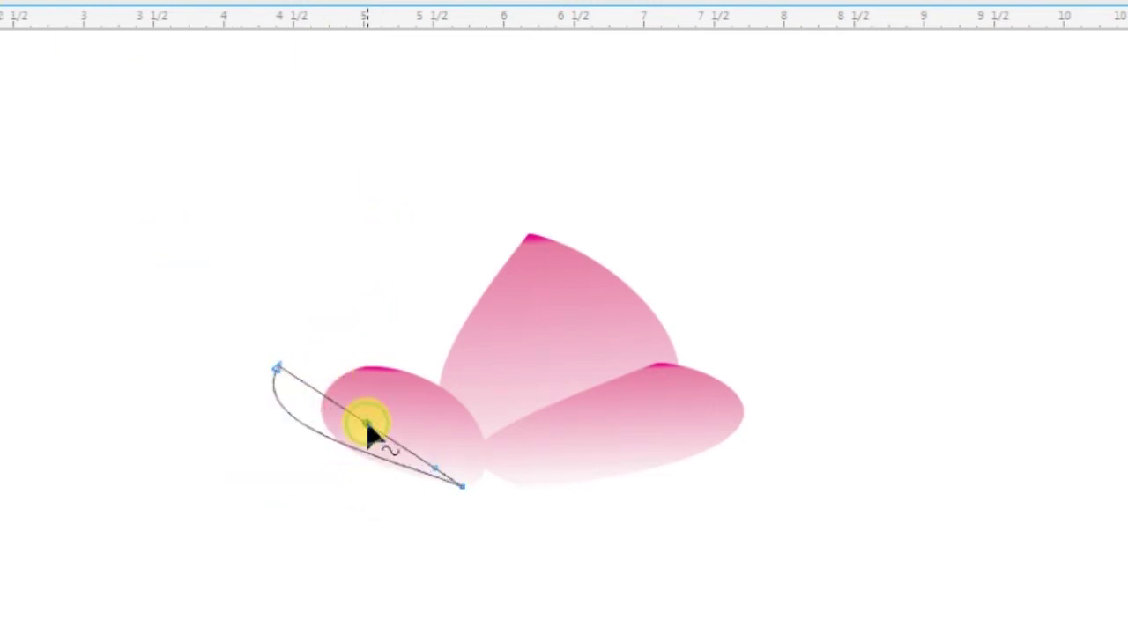
drag(369, 429, 343, 428)
mouse_move(443, 458)
mouse_down()
mouse_move(421, 480)
mouse_move(396, 481)
mouse_move(423, 496)
mouse_up()
Copy the pink gradient fill from a petal onto the crescent via Copy Properties From.
key(space)
key(alt+e)
key(m)
click(561, 360)
click(568, 402)
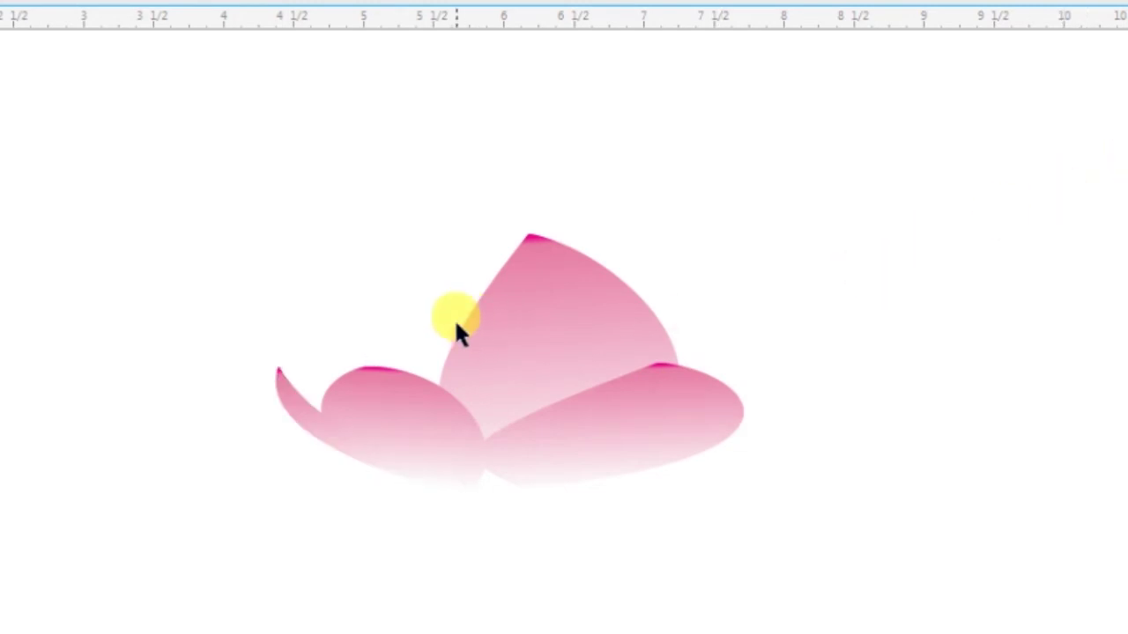
click(496, 182)
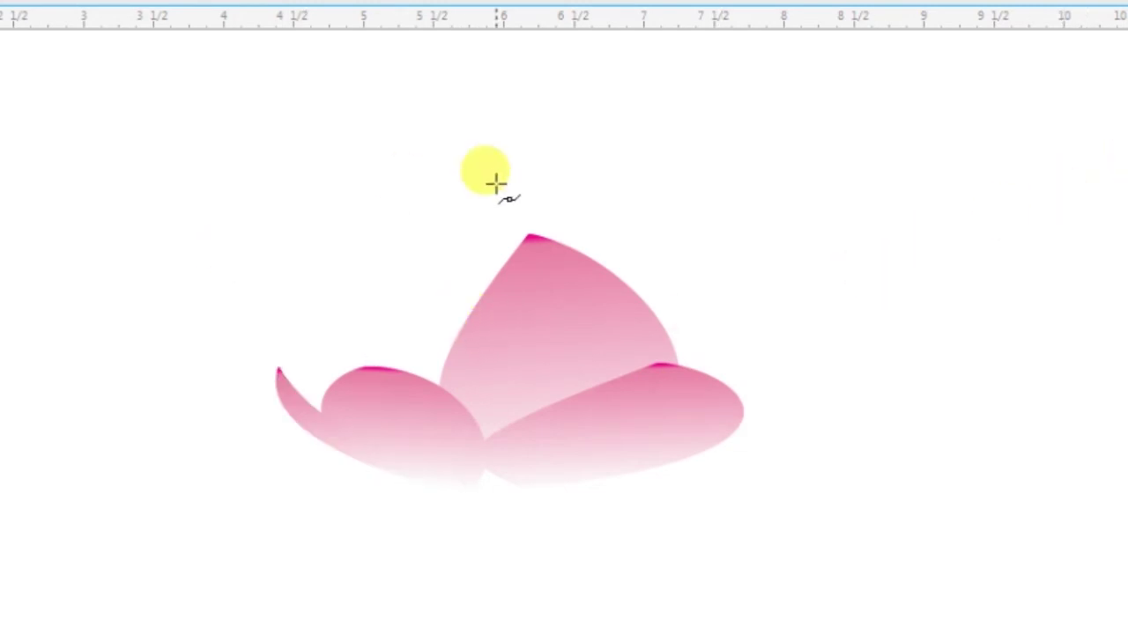
Begin a new curve above the left petal and zoom in on the flower.
click(341, 245)
drag(329, 380, 345, 406)
key(z)
click(470, 386)
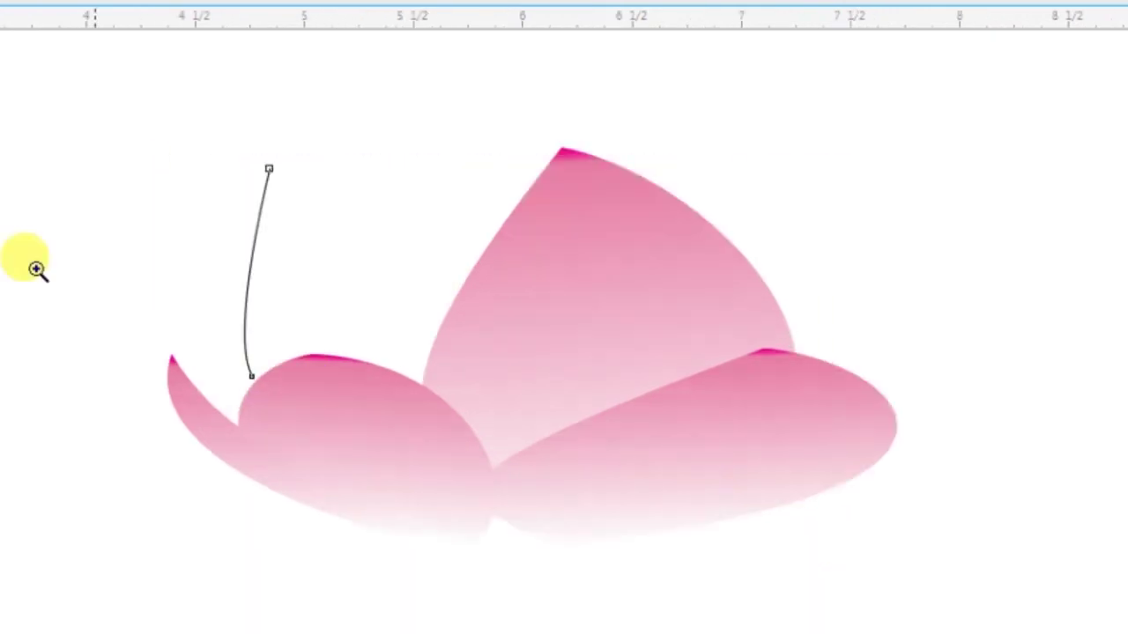
drag(289, 397, 327, 441)
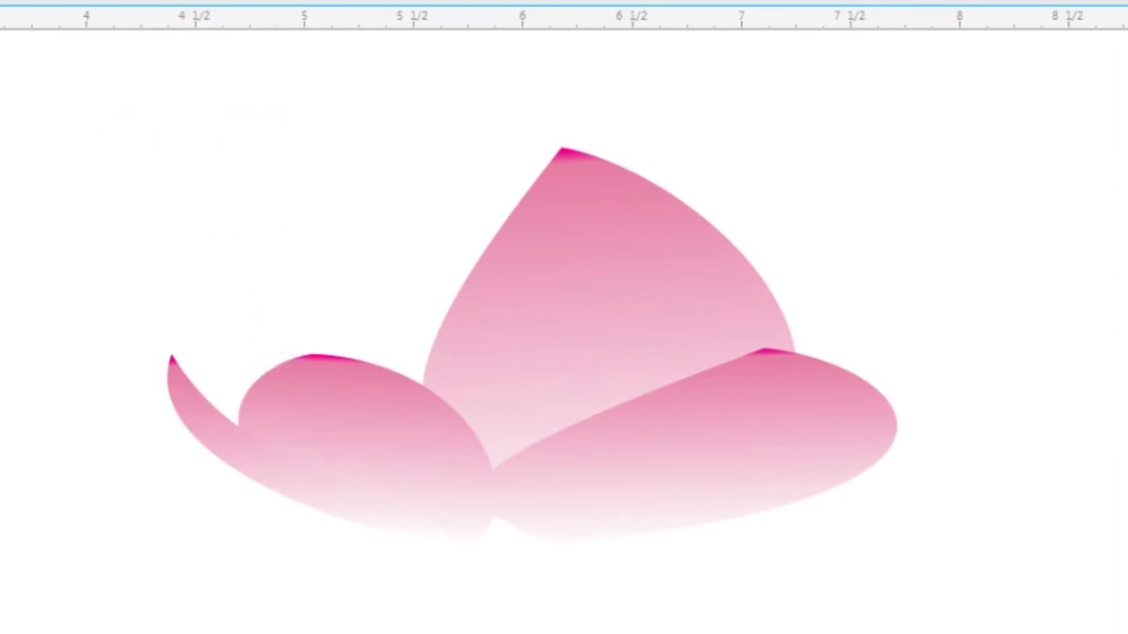
Outline a new closed upright petal rising behind the flower's left side.
click(265, 174)
drag(227, 389, 249, 414)
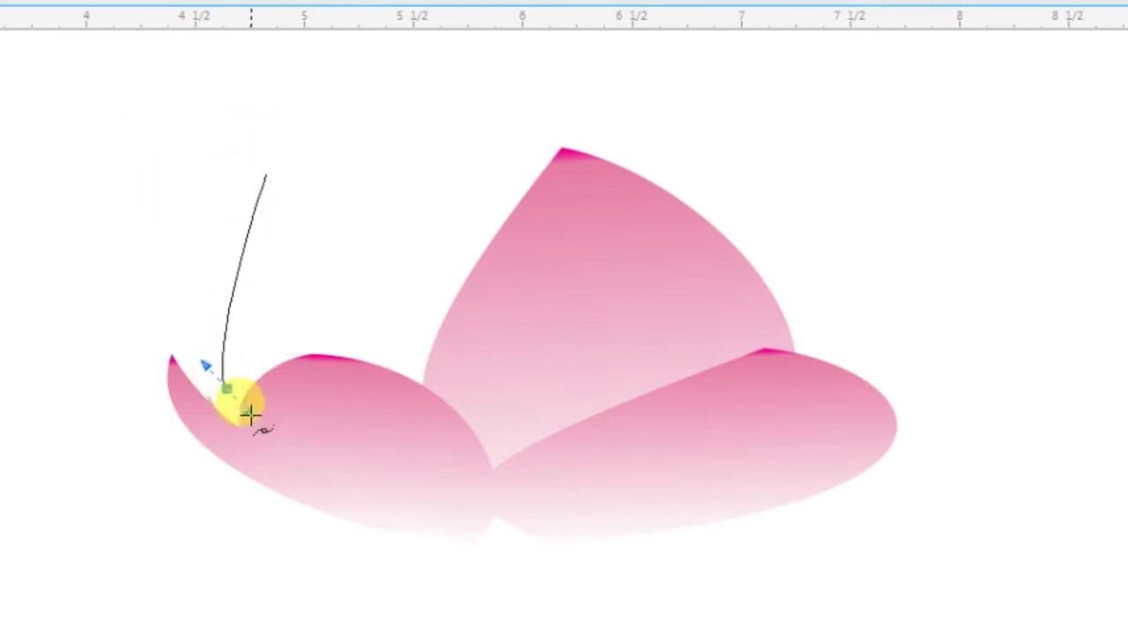
drag(341, 465, 361, 473)
drag(393, 328, 391, 312)
drag(324, 239, 311, 218)
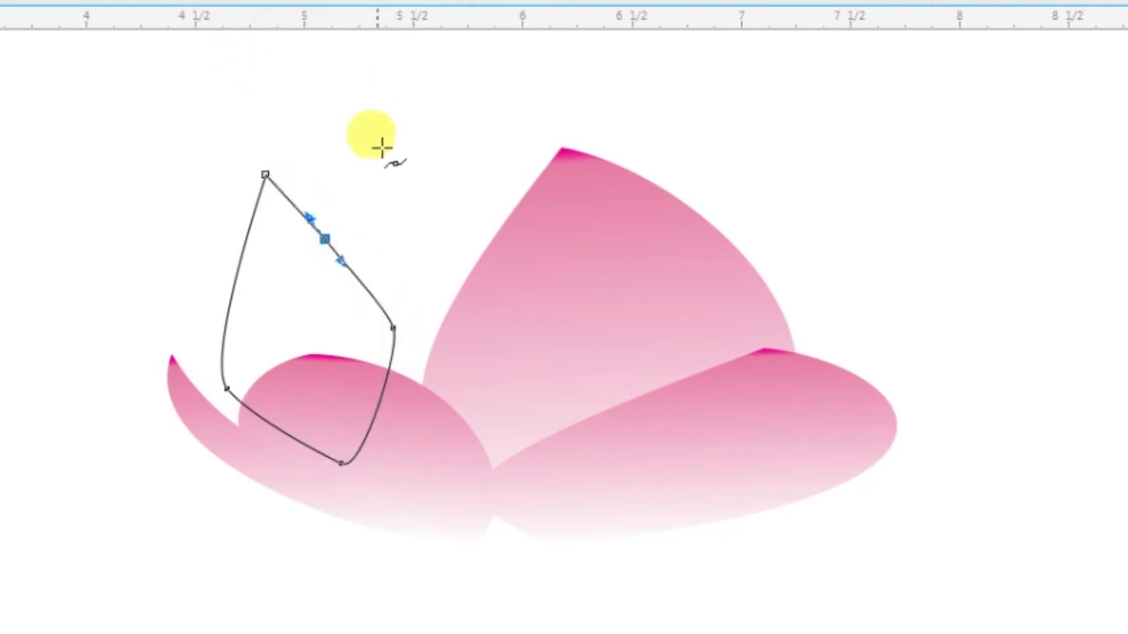
click(266, 175)
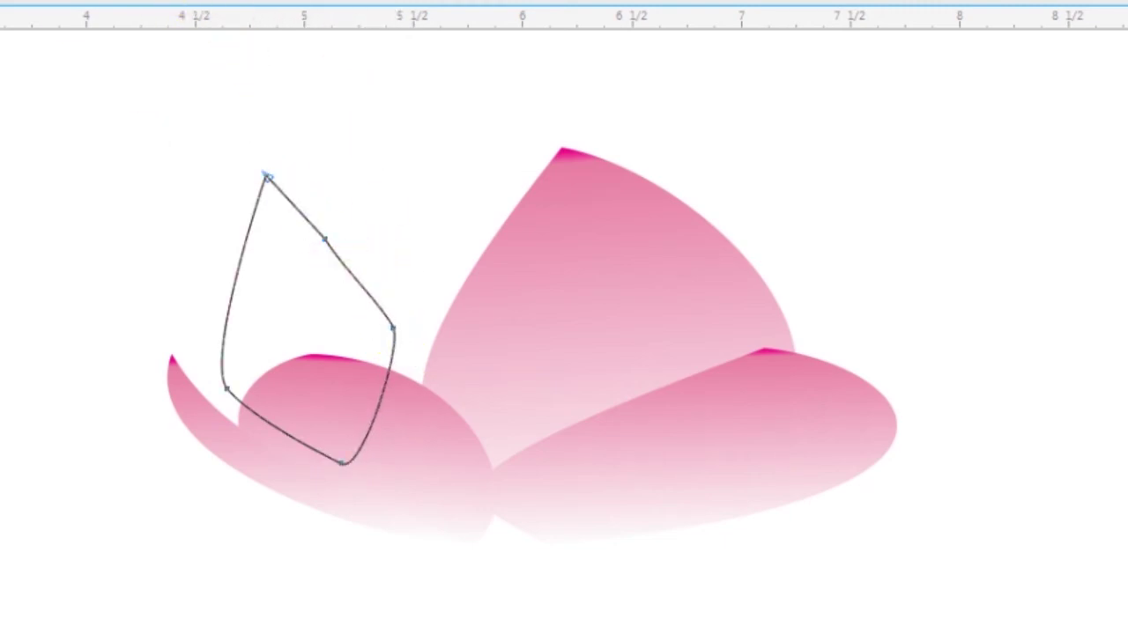
Delete the extra right-side nodes and bulge that side into a teardrop curve.
drag(343, 209, 397, 335)
key(Delete)
drag(429, 297, 335, 378)
drag(275, 355, 175, 401)
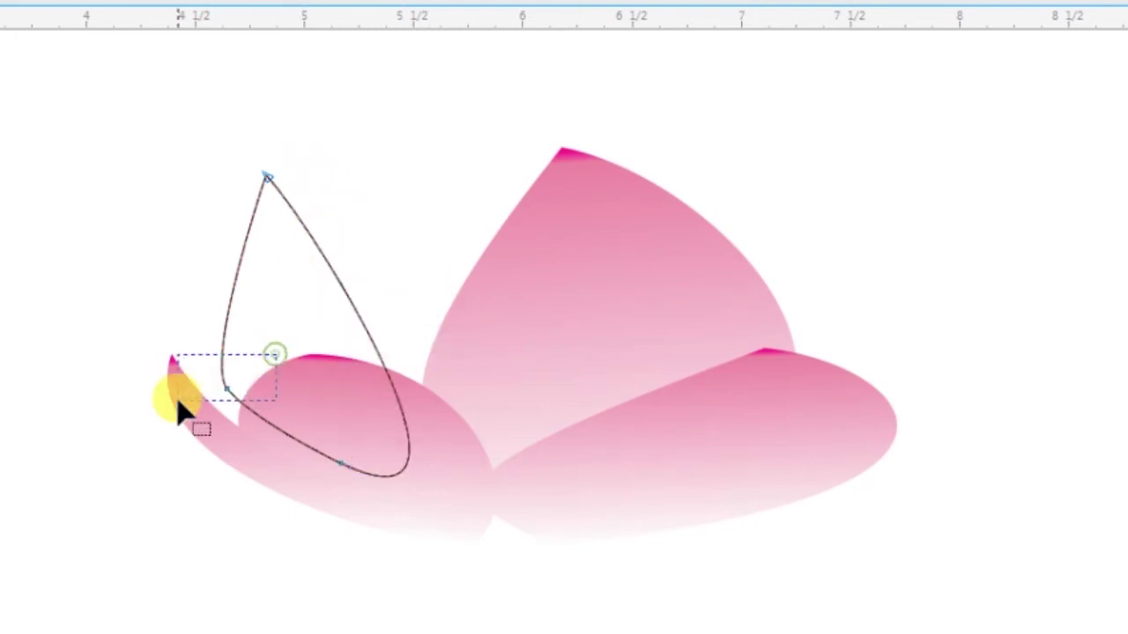
drag(377, 359, 380, 327)
Copy the right petal's pink gradient fill onto the teardrop and send it behind the others.
key(ctrl+shift+a)
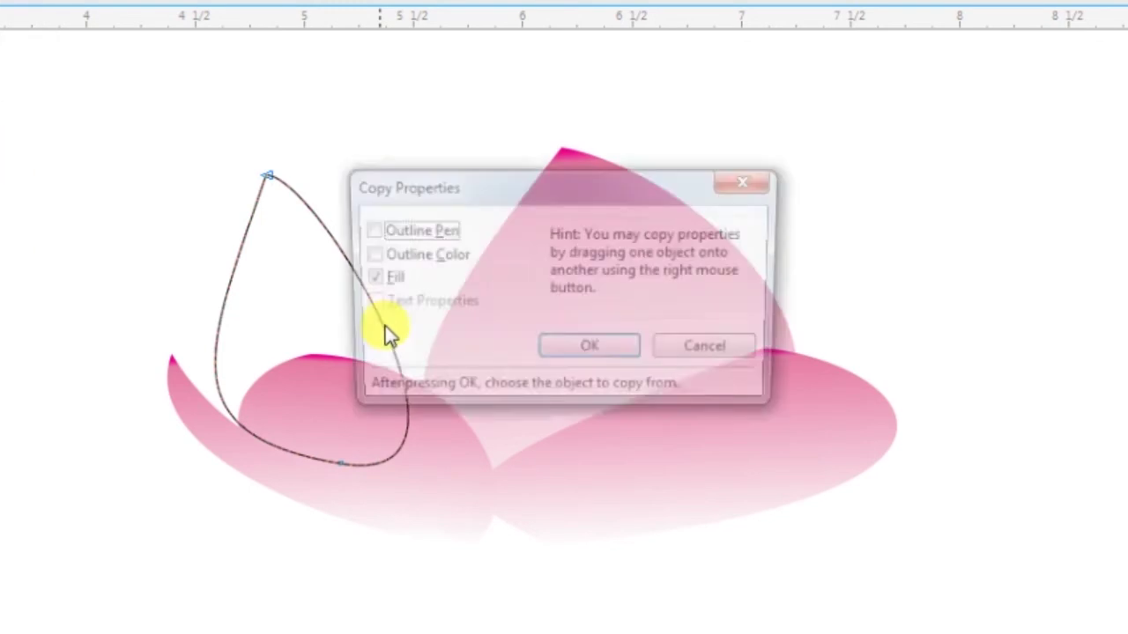
key(Return)
click(692, 451)
key(space)
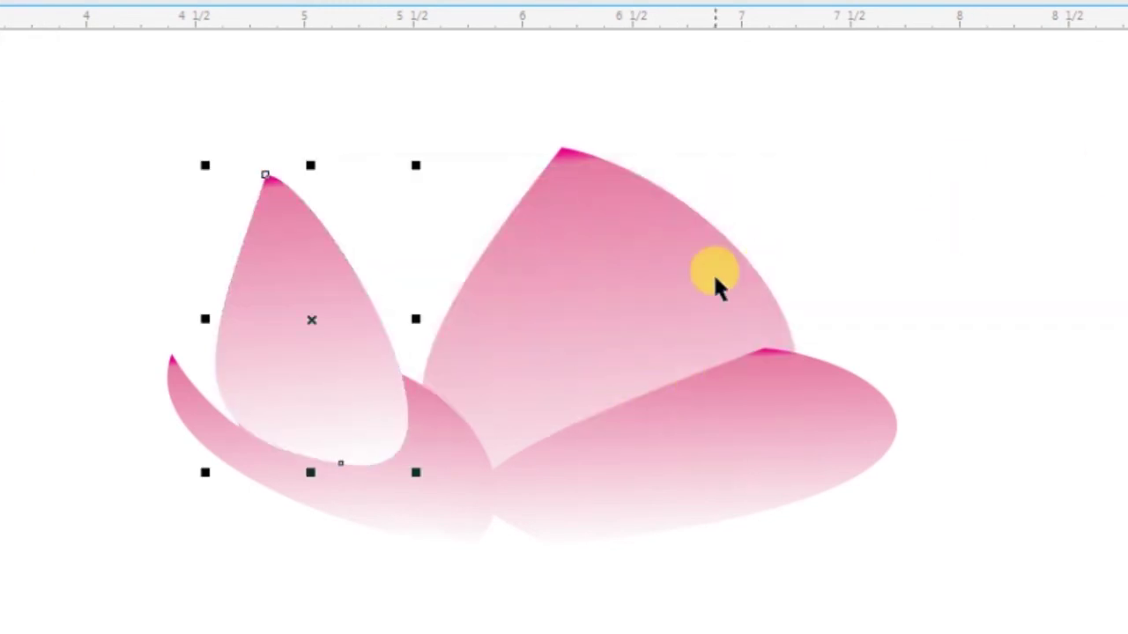
key(shift+Page_Down)
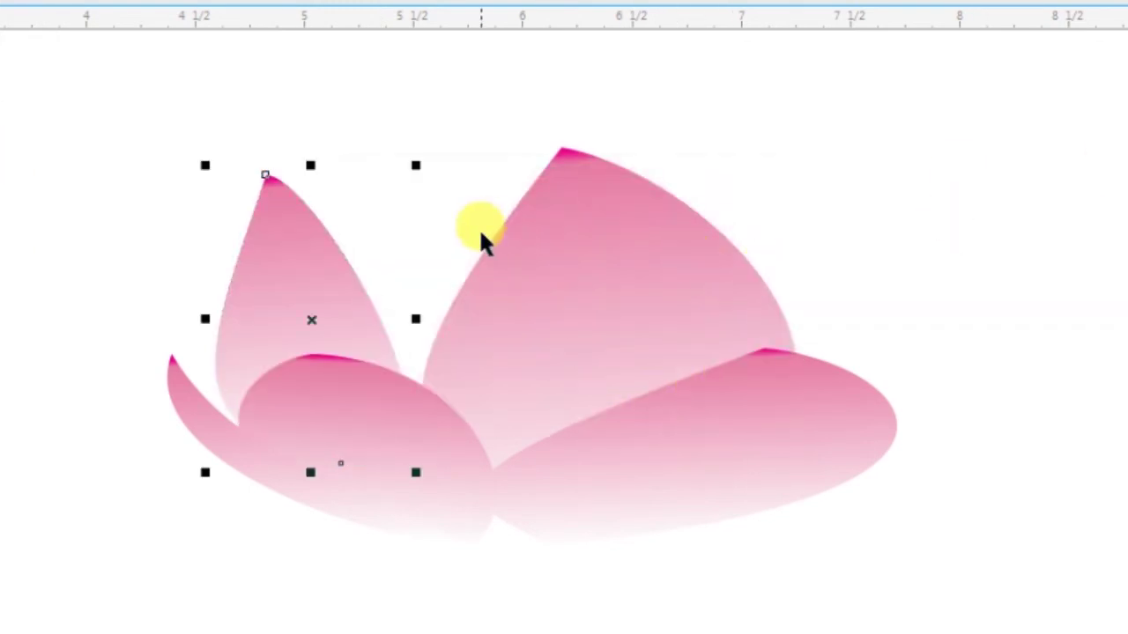
click(113, 205)
Narrow the back petal, send it behind the lower-left petal, and nudge it right.
click(509, 265)
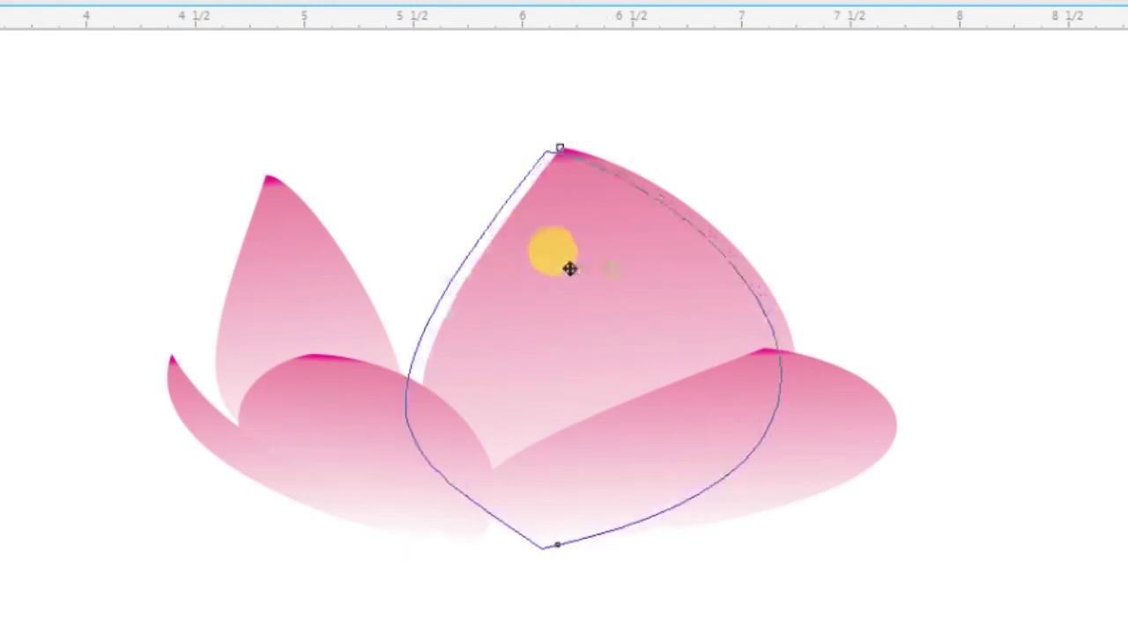
drag(662, 314, 541, 352)
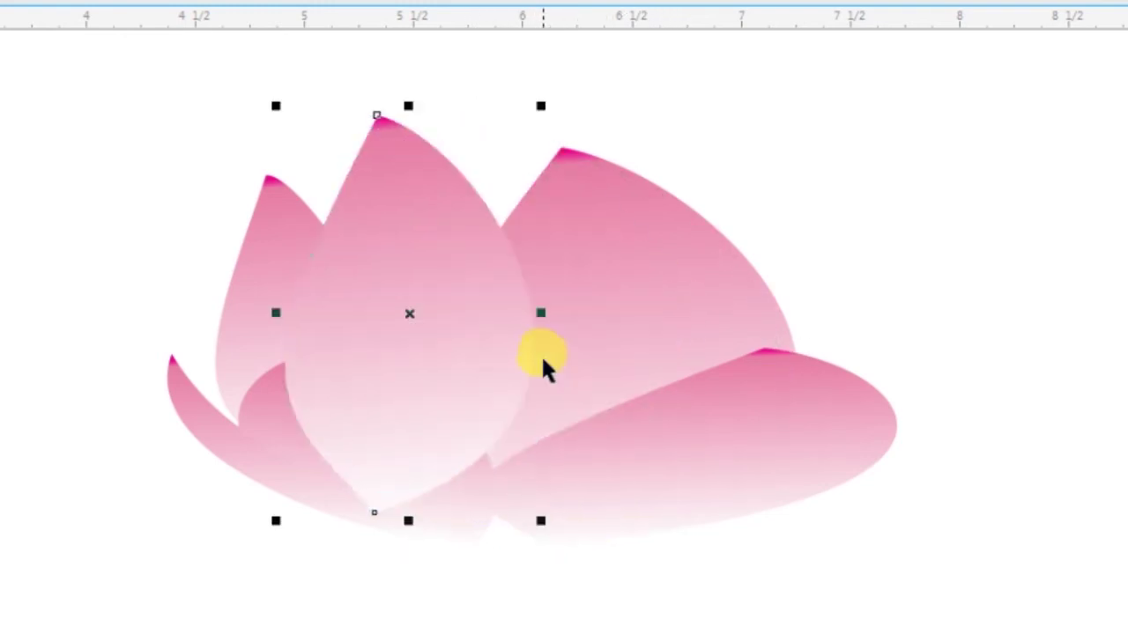
key(ctrl+Page_Down)
drag(418, 251, 438, 254)
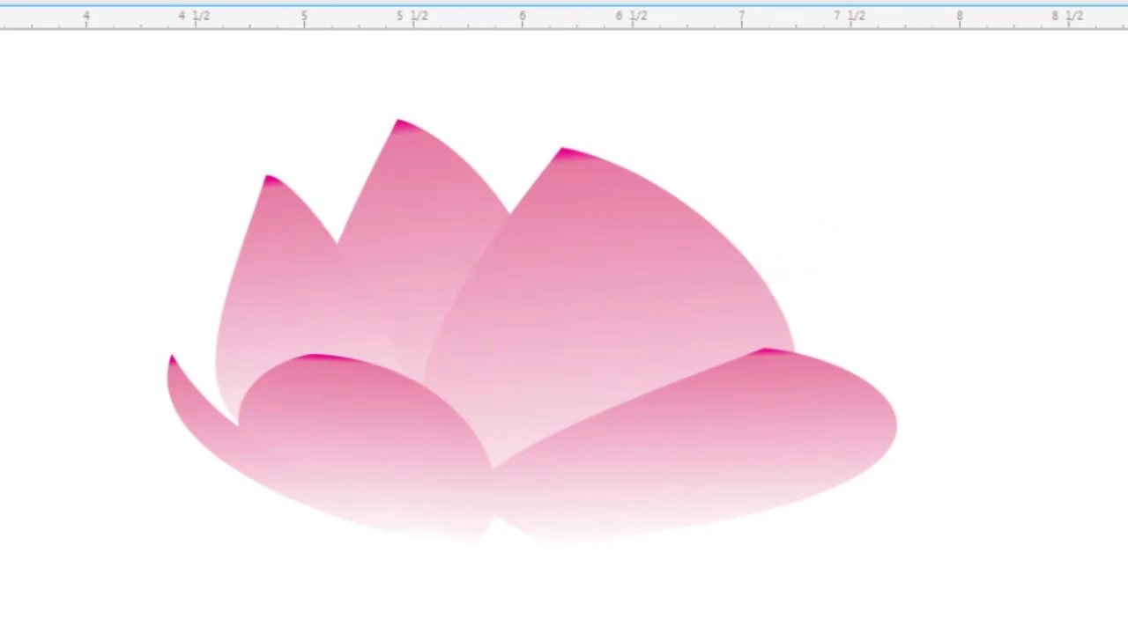
mouse_move(892, 175)
mouse_down()
mouse_move(831, 221)
mouse_move(776, 329)
mouse_up()
Close a new petal outline on the flower's right side.
click(781, 413)
click(833, 434)
click(883, 434)
click(916, 240)
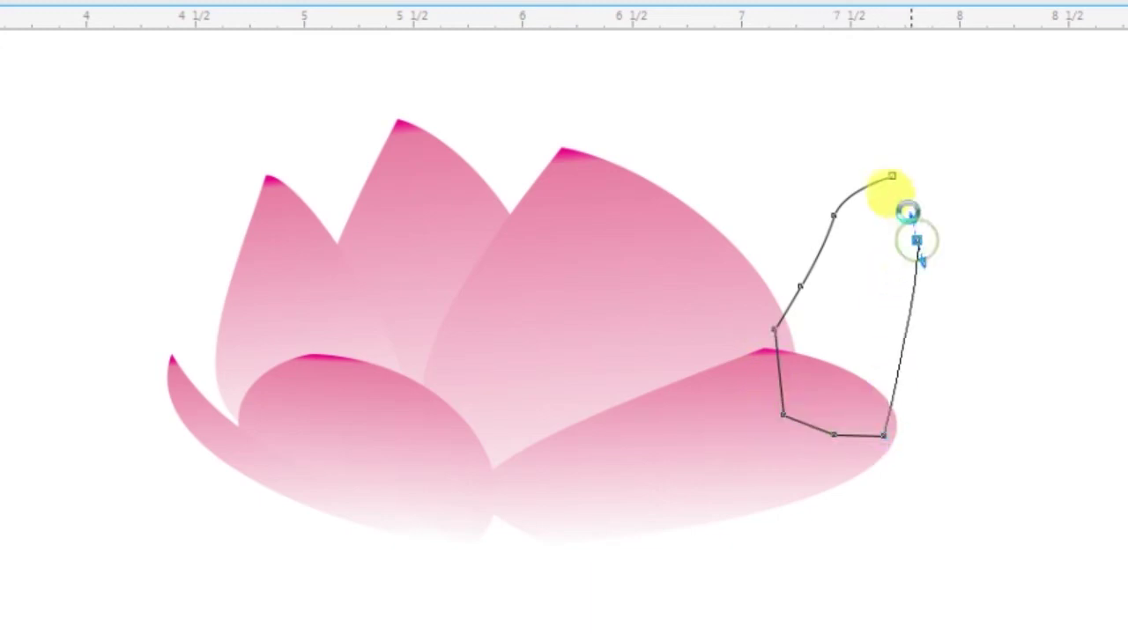
click(891, 175)
key(space)
drag(793, 185, 830, 250)
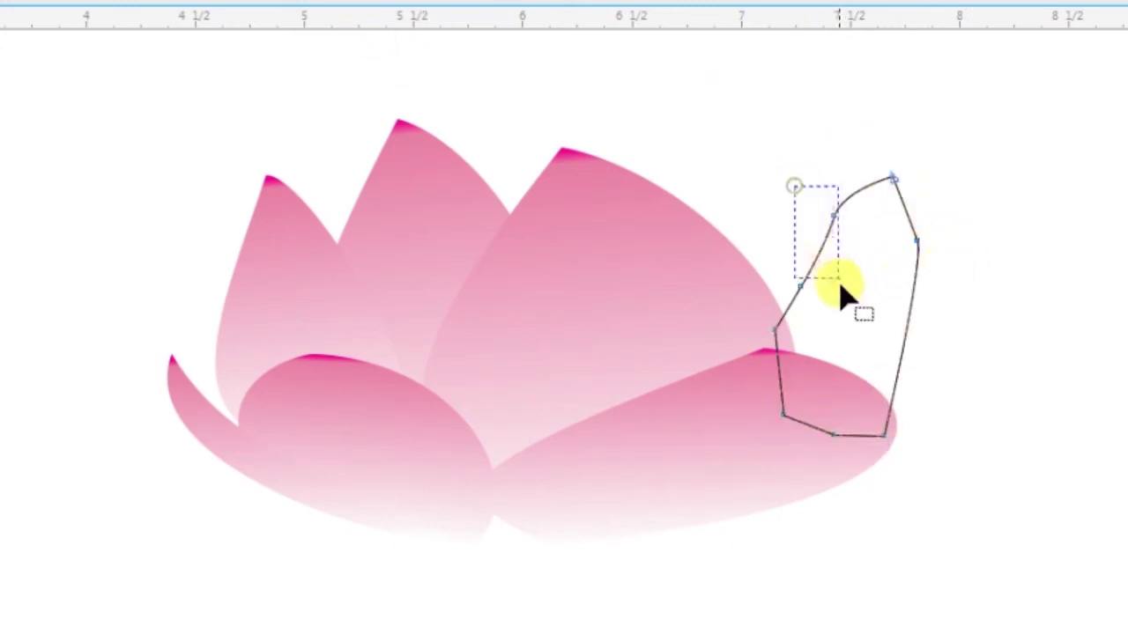
key(space)
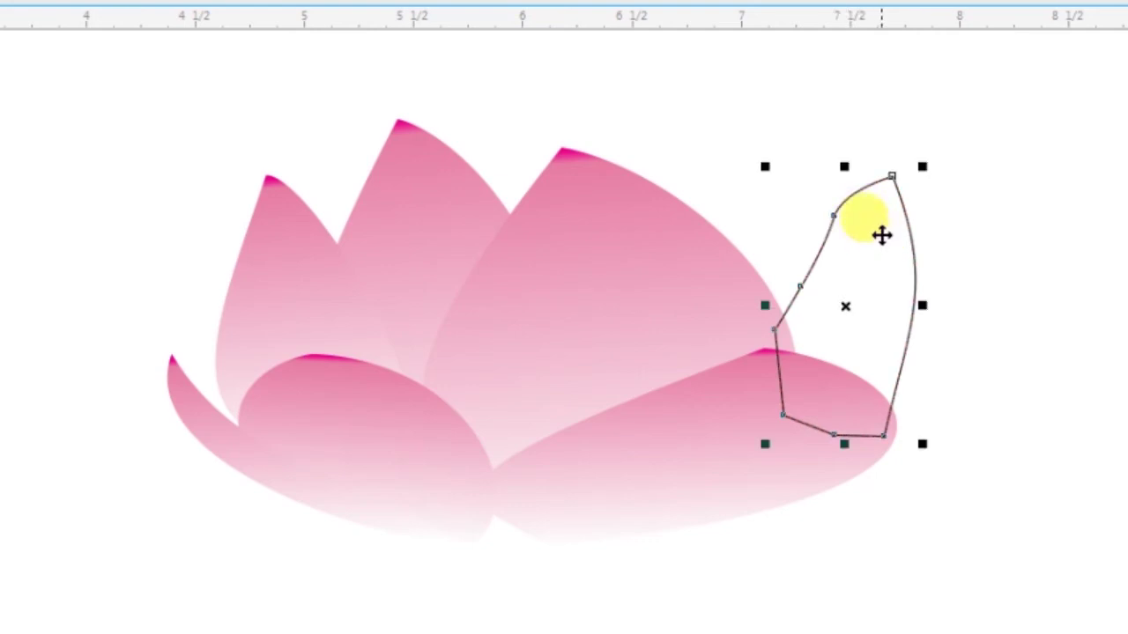
Copy the lower petal's pink gradient fill and send the new petal behind it.
key(ctrl+shift+a)
click(608, 349)
click(709, 424)
key(ctrl+Page_Down)
click(972, 208)
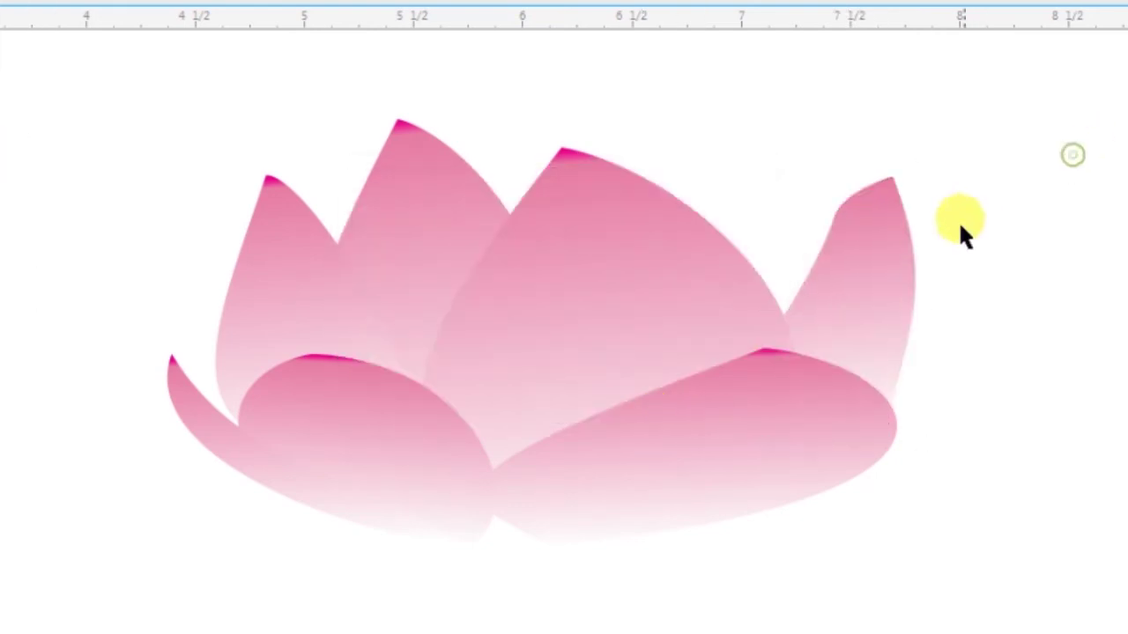
click(886, 247)
Round the right petal's left edge into a smooth curve with the Shape tool.
double_click(859, 219)
drag(859, 219, 855, 290)
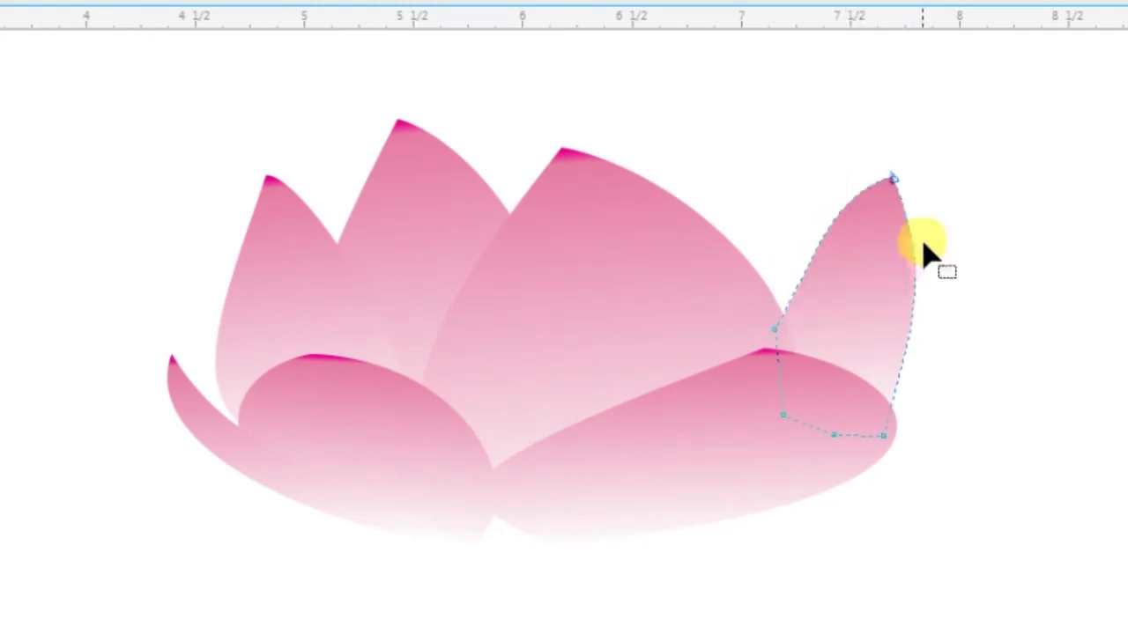
click(956, 199)
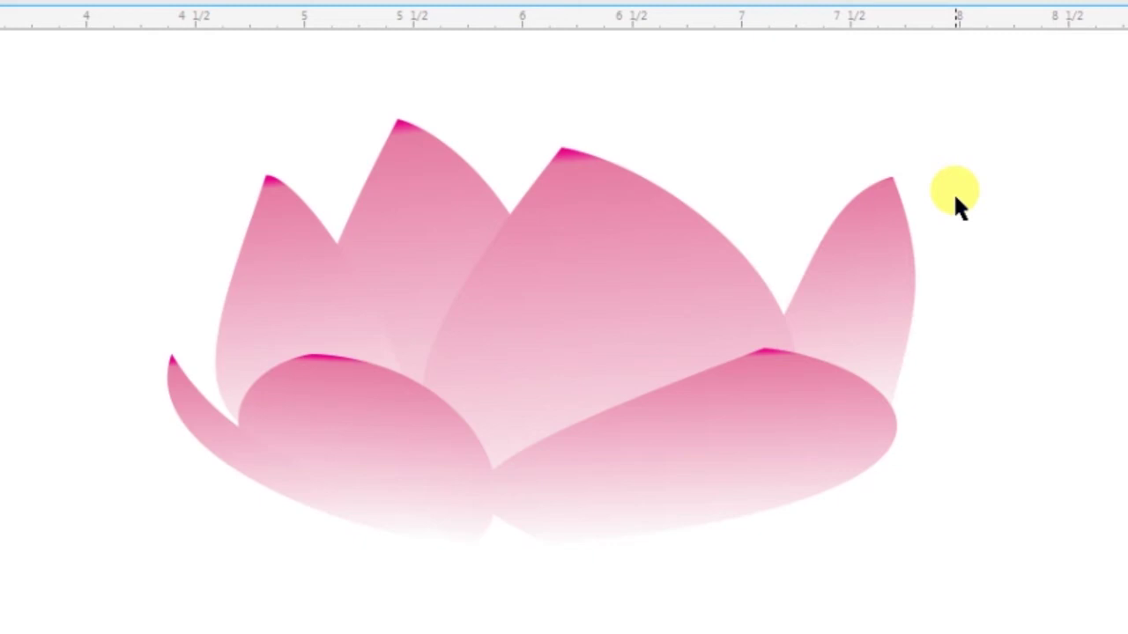
click(876, 267)
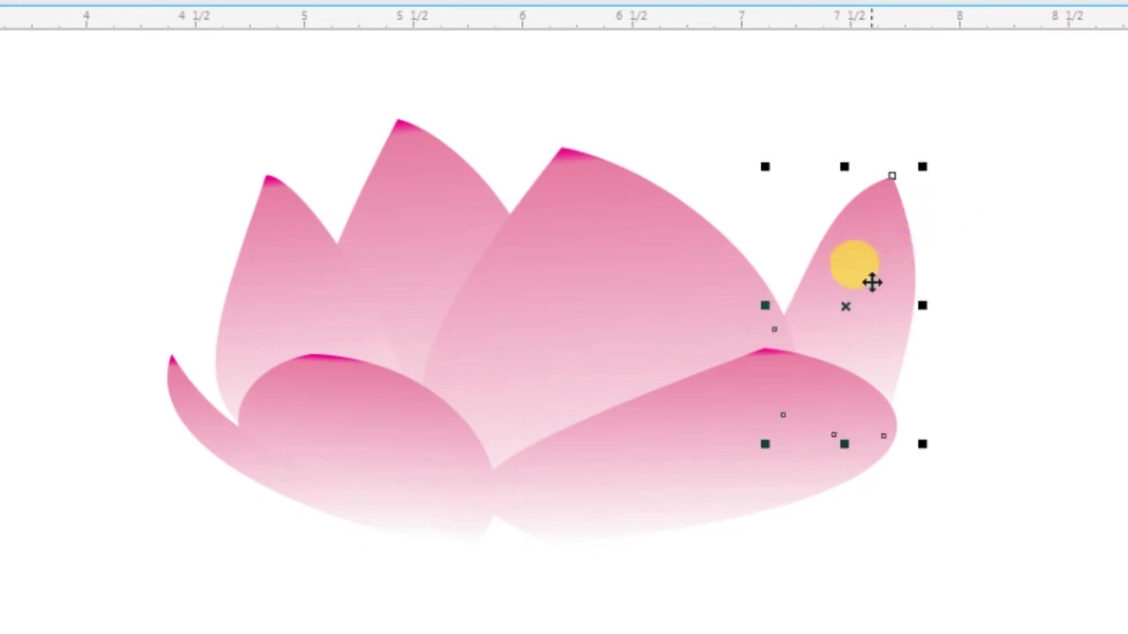
key(F5)
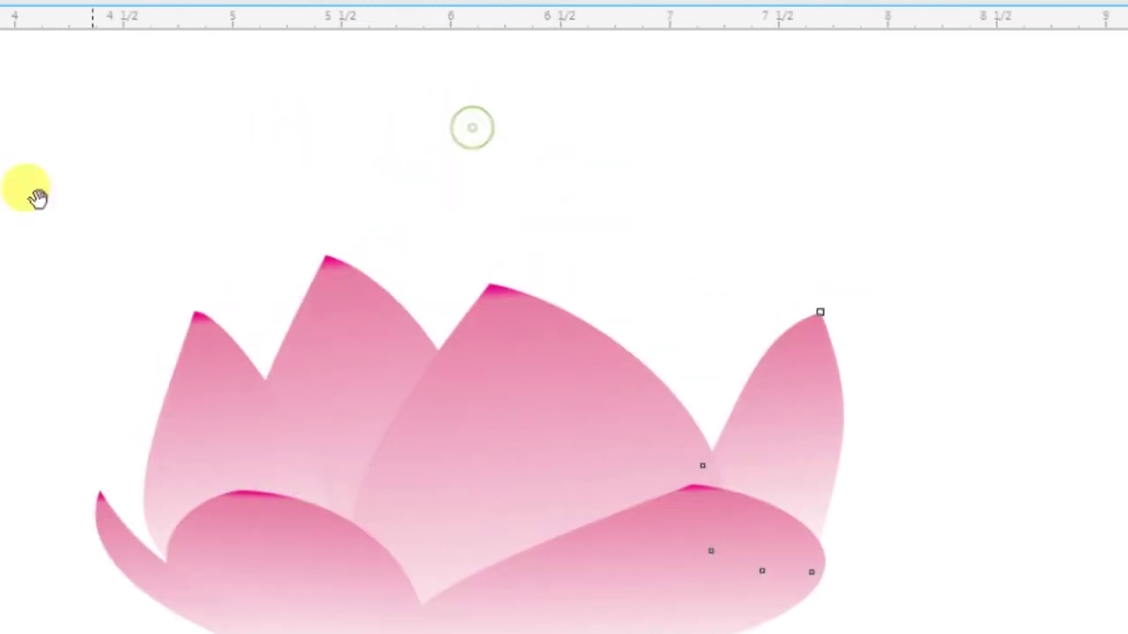
Draw a new pointed petal outline rising from the central petal.
click(526, 309)
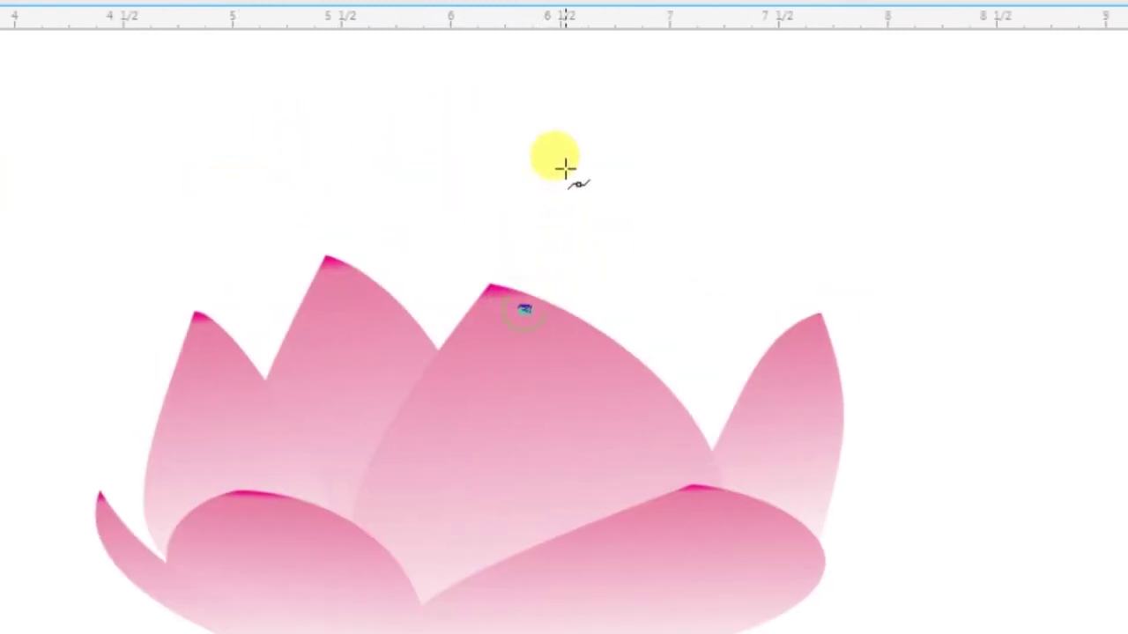
click(567, 157)
click(676, 307)
click(672, 404)
click(627, 414)
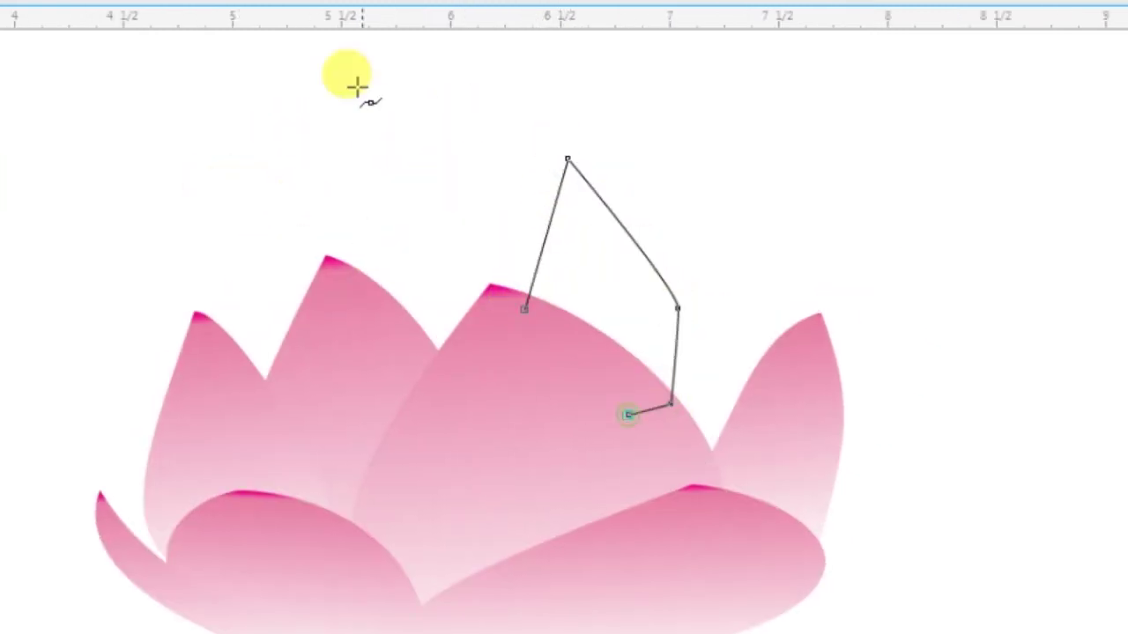
click(524, 309)
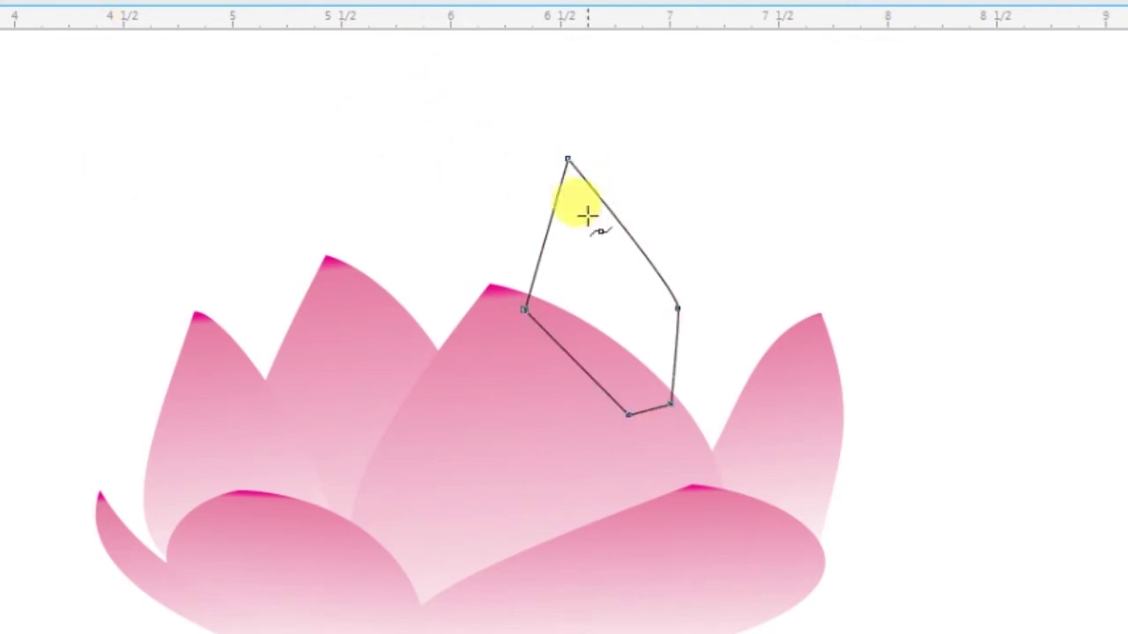
Delete the new petal's left and right nodes so it forms one arc.
key(space)
key(F10)
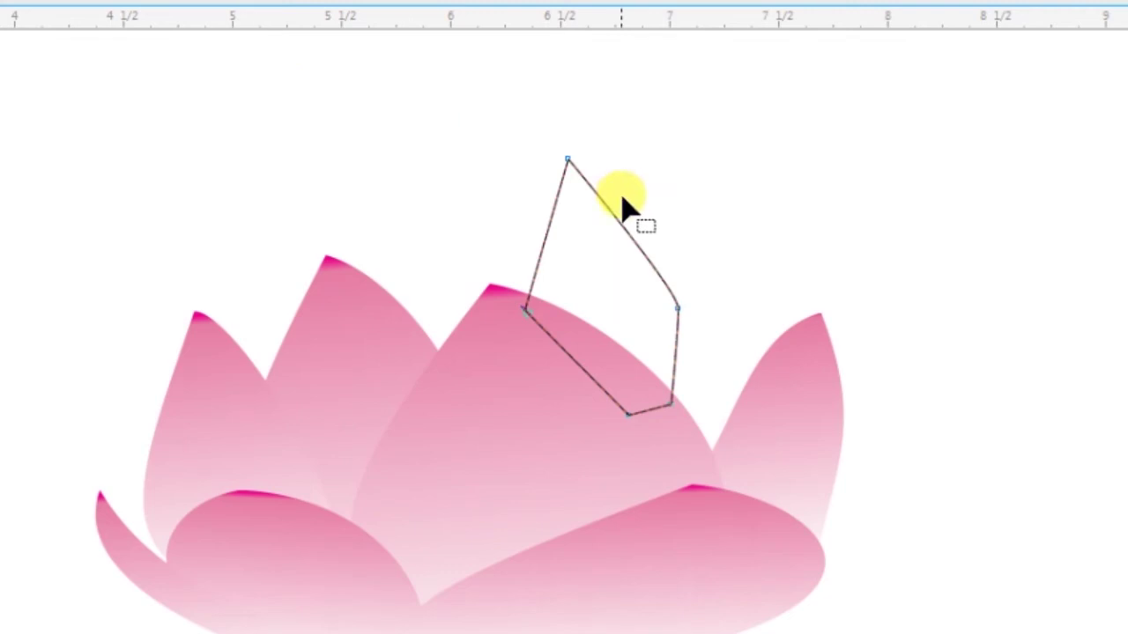
click(624, 227)
drag(543, 245, 536, 240)
click(560, 159)
drag(712, 277, 641, 373)
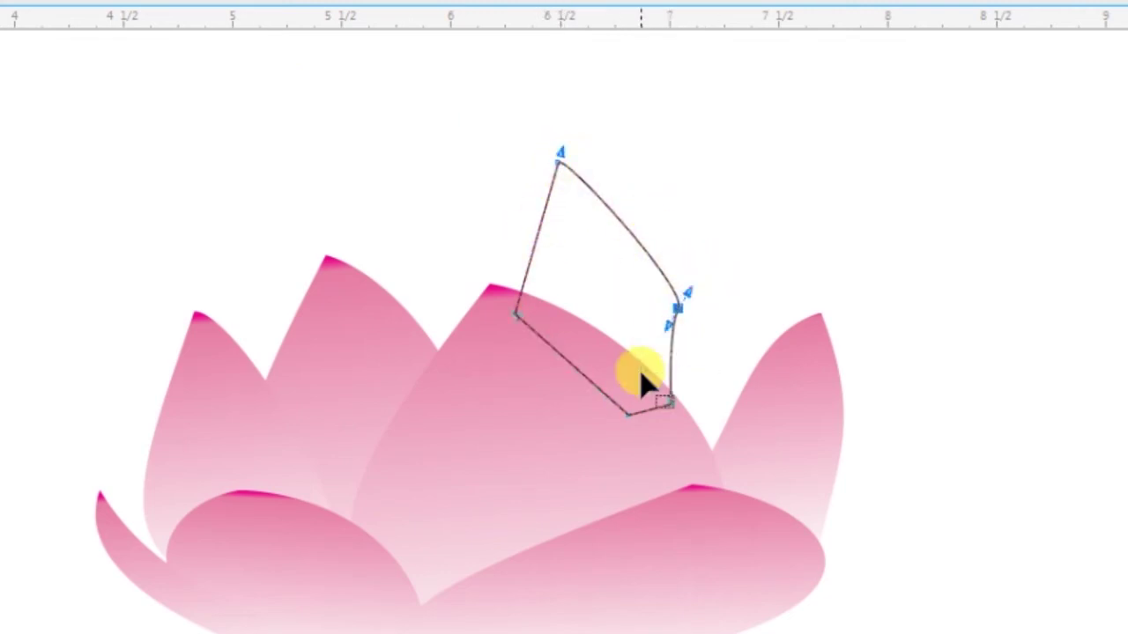
key(Delete)
drag(533, 292, 492, 353)
key(Delete)
Bow the petal's sides outward, raise its tip and tighten its base corners.
drag(585, 257, 541, 281)
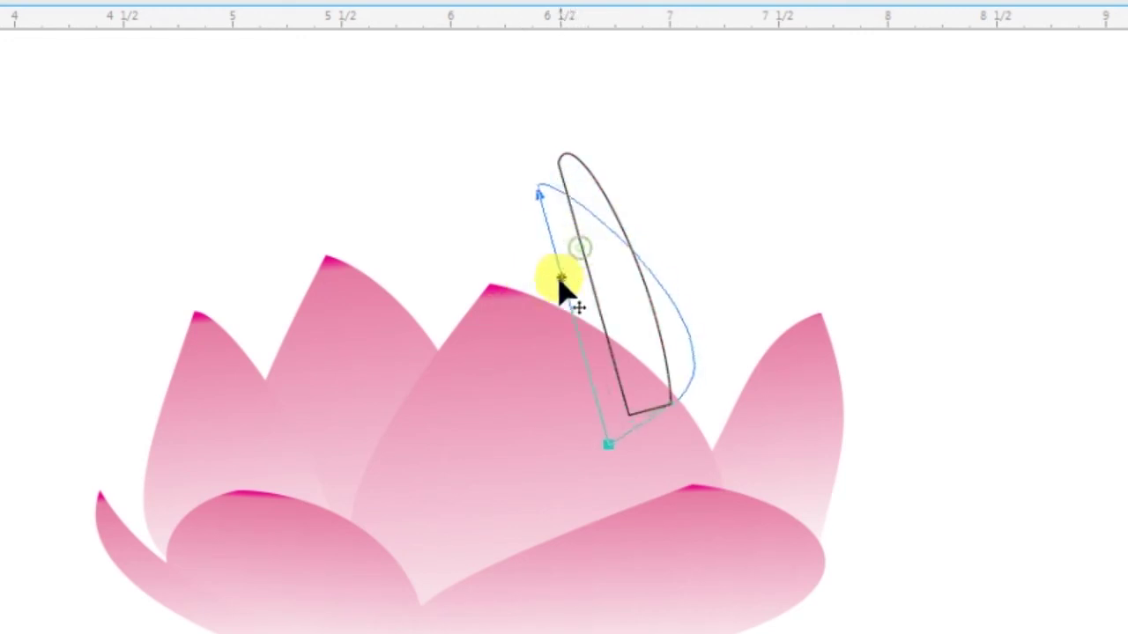
drag(484, 111, 667, 403)
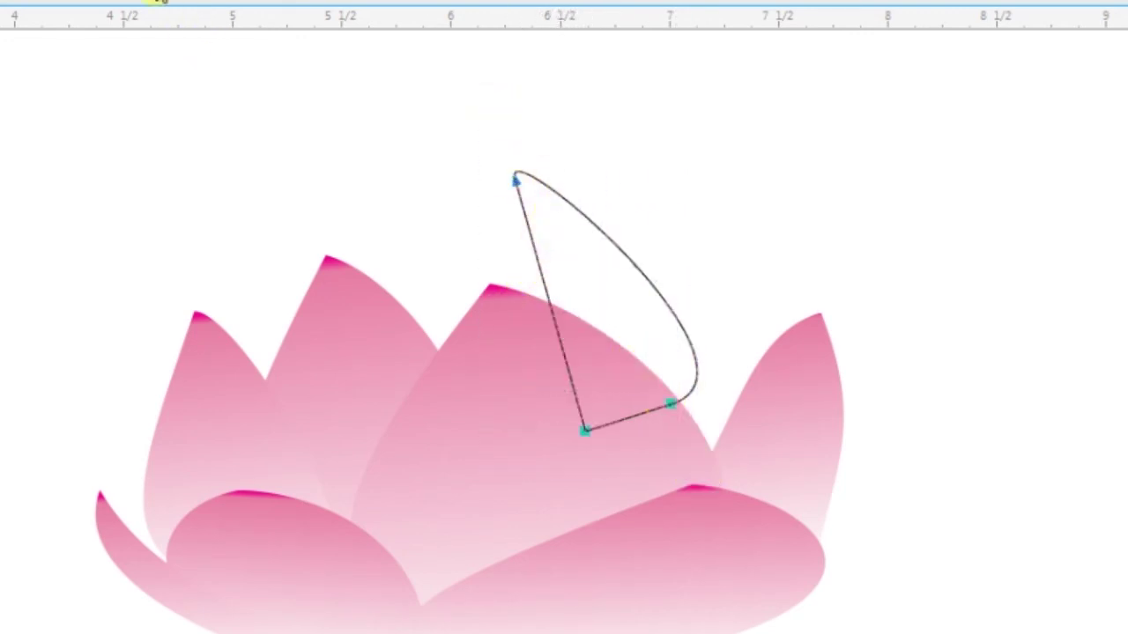
drag(600, 247, 553, 245)
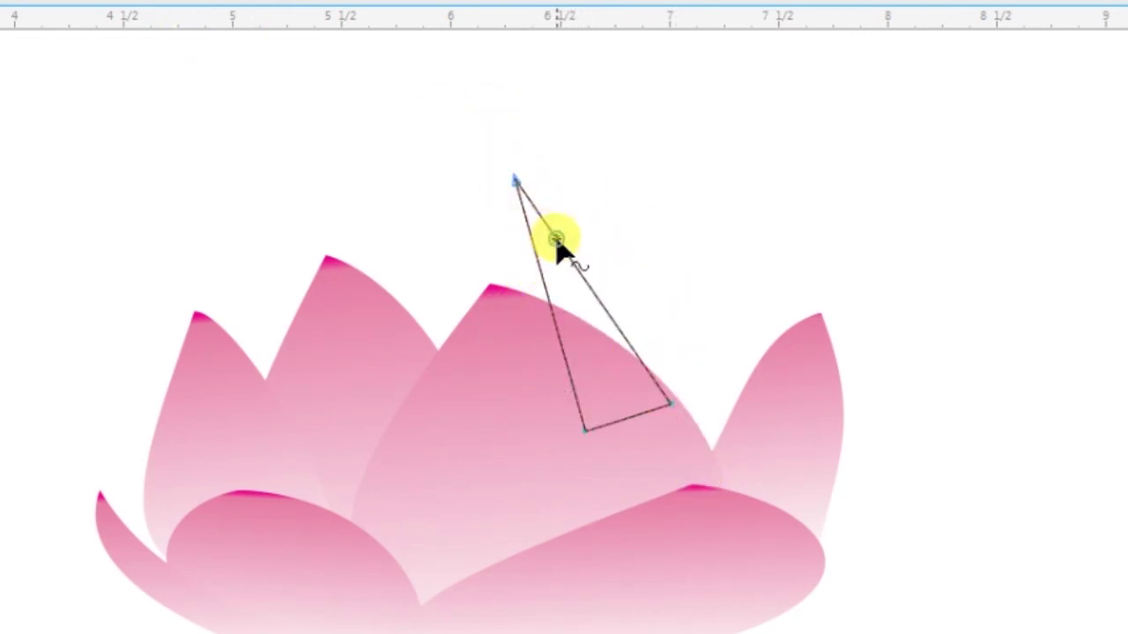
drag(571, 262, 545, 162)
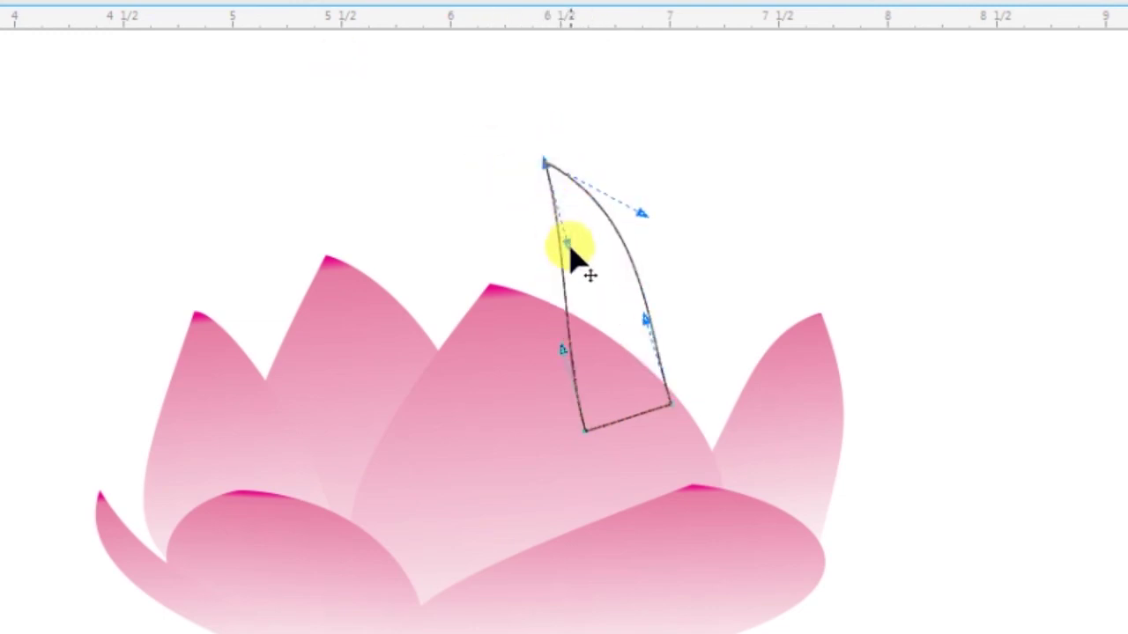
drag(571, 256, 511, 277)
drag(668, 406, 645, 410)
drag(582, 432, 535, 416)
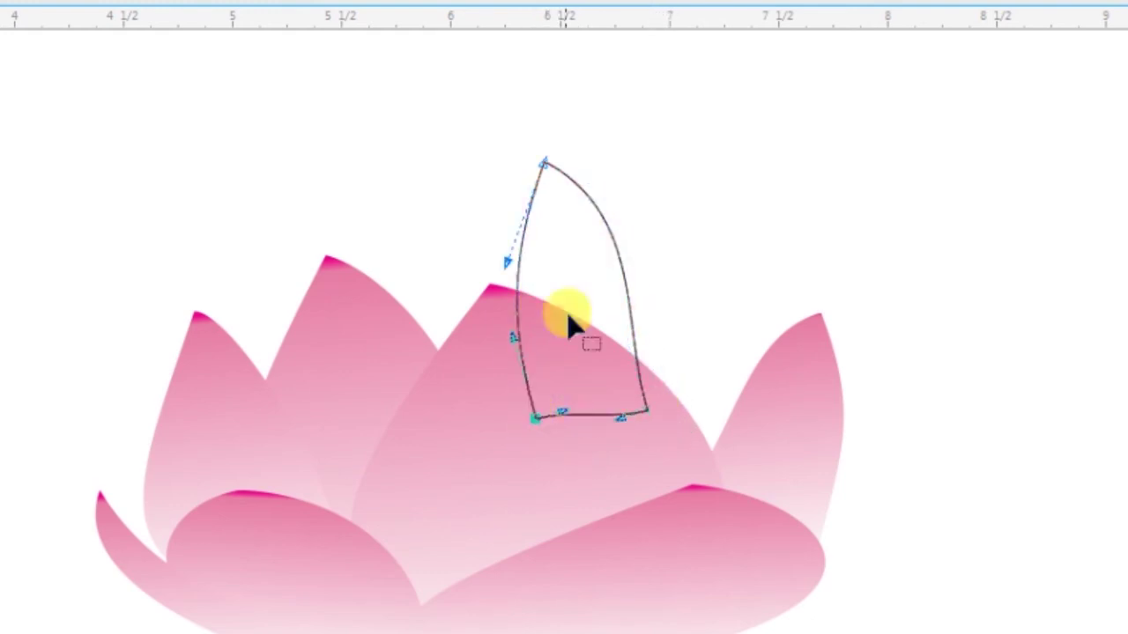
mouse_move(544, 164)
mouse_down()
mouse_move(572, 181)
mouse_move(493, 227)
mouse_up()
Add an enlarged copy on the left, copy the pink gradient fill, send both back without outlines.
key(space)
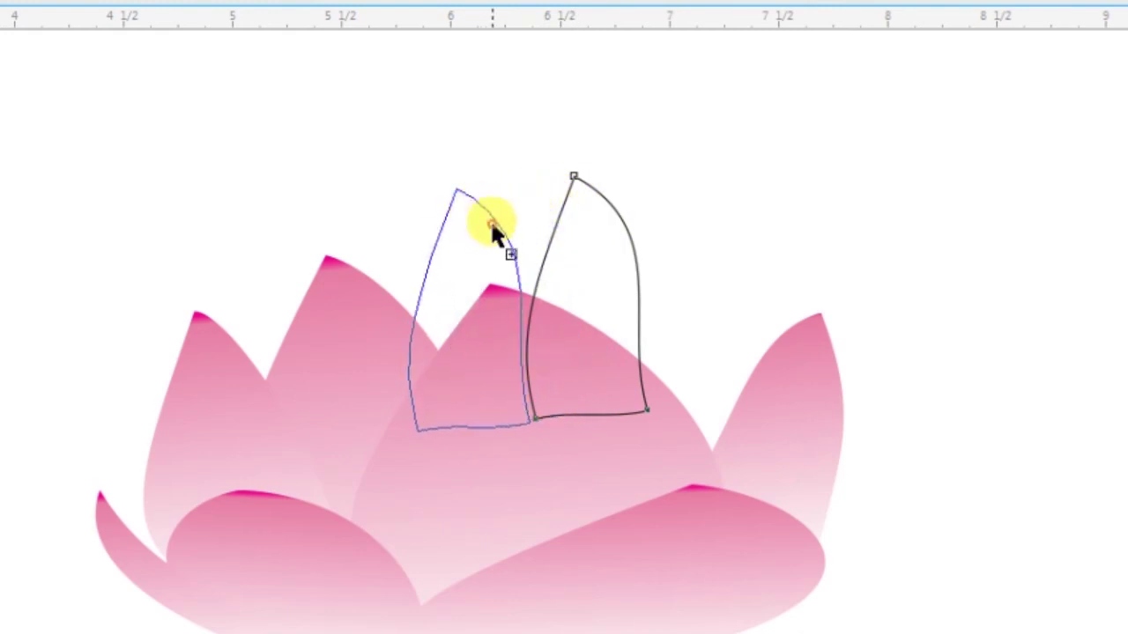
drag(536, 181, 603, 146)
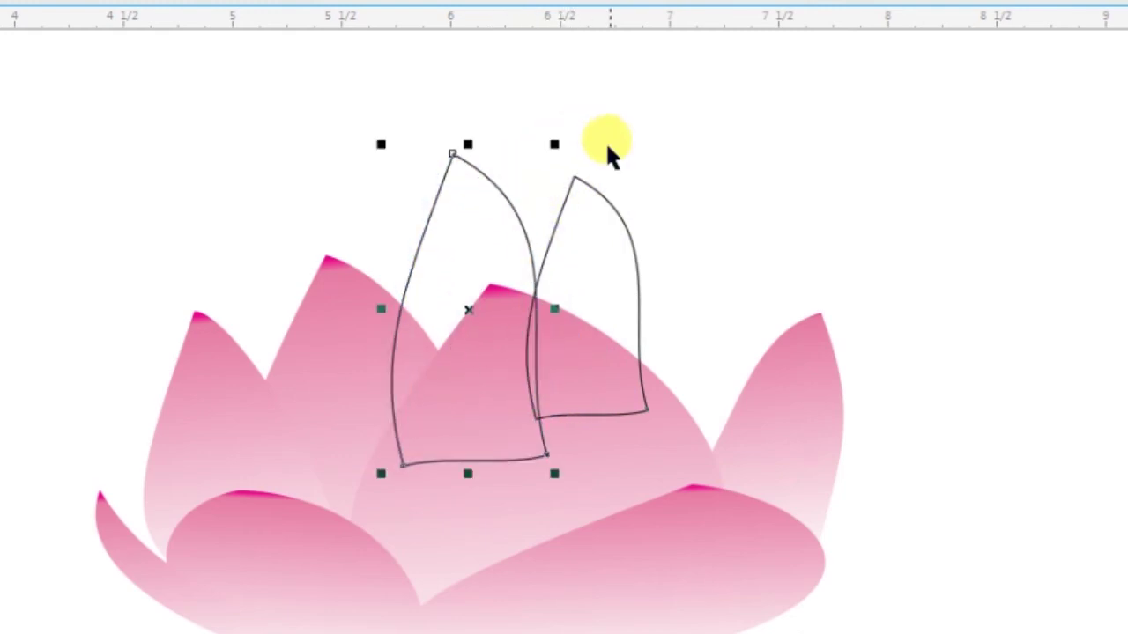
shift+click(587, 185)
key(ctrl+shift+a)
key(Return)
click(725, 392)
key(ctrl+Page_Down)
right_click(1126, 202)
click(642, 257)
Reshape the right back petal's tip and edges, then widen the left back petal.
key(F10)
drag(574, 182, 596, 199)
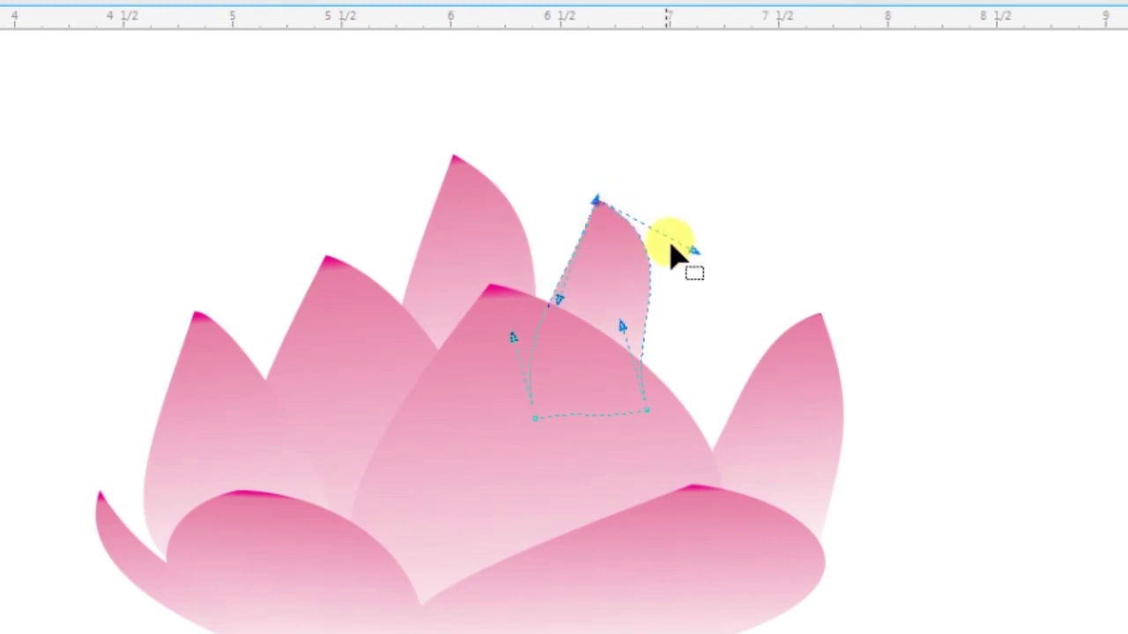
drag(569, 307, 537, 261)
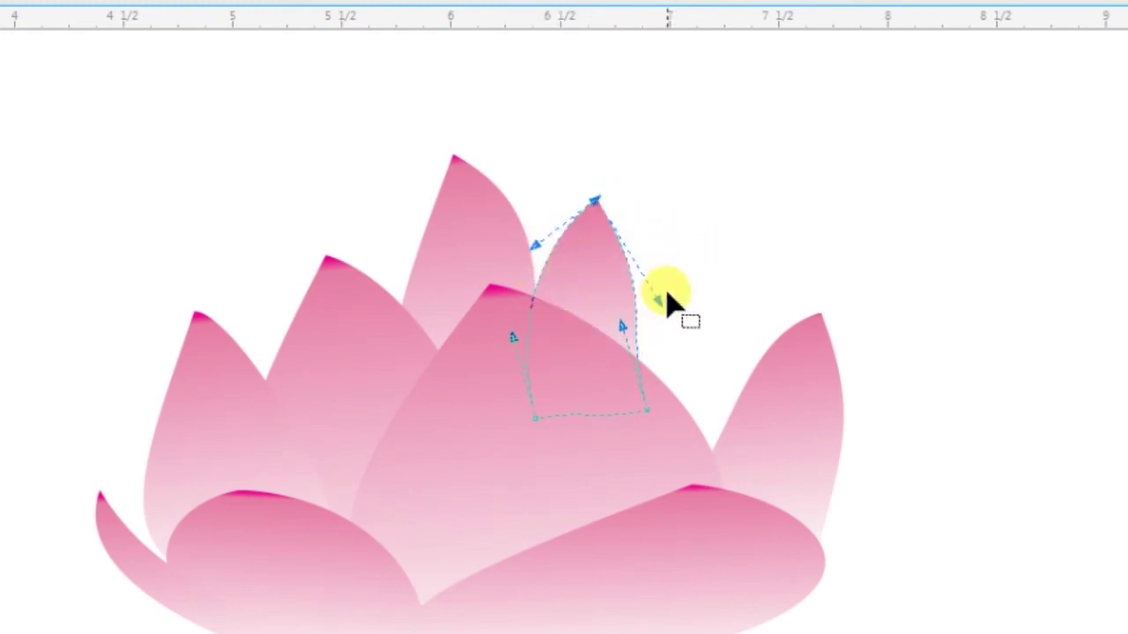
drag(663, 303, 511, 257)
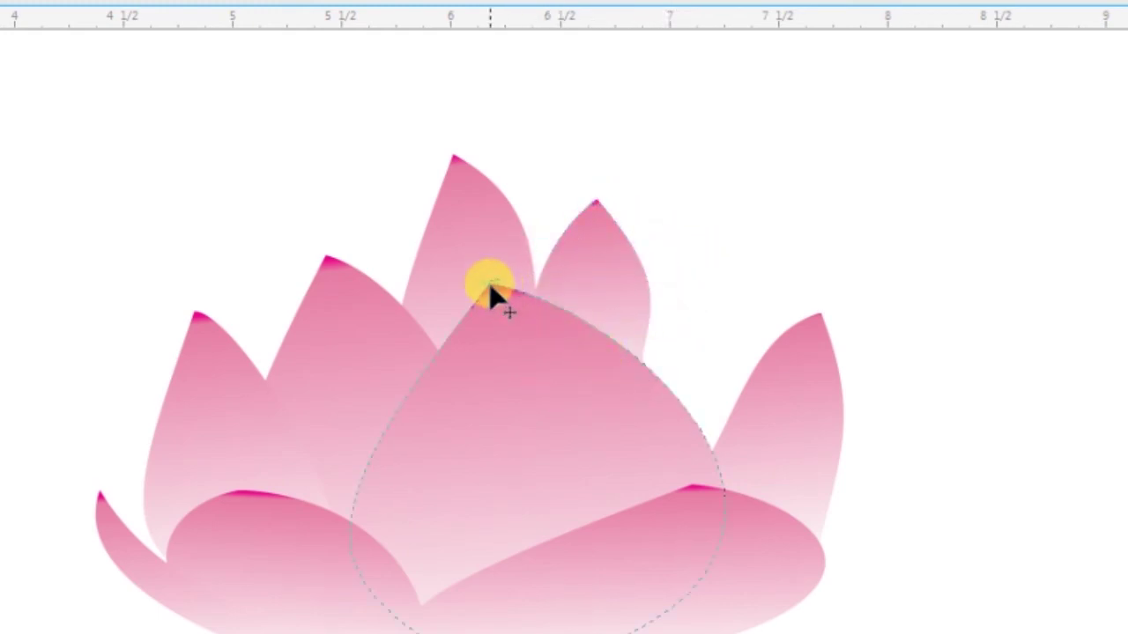
drag(514, 262, 520, 252)
click(584, 227)
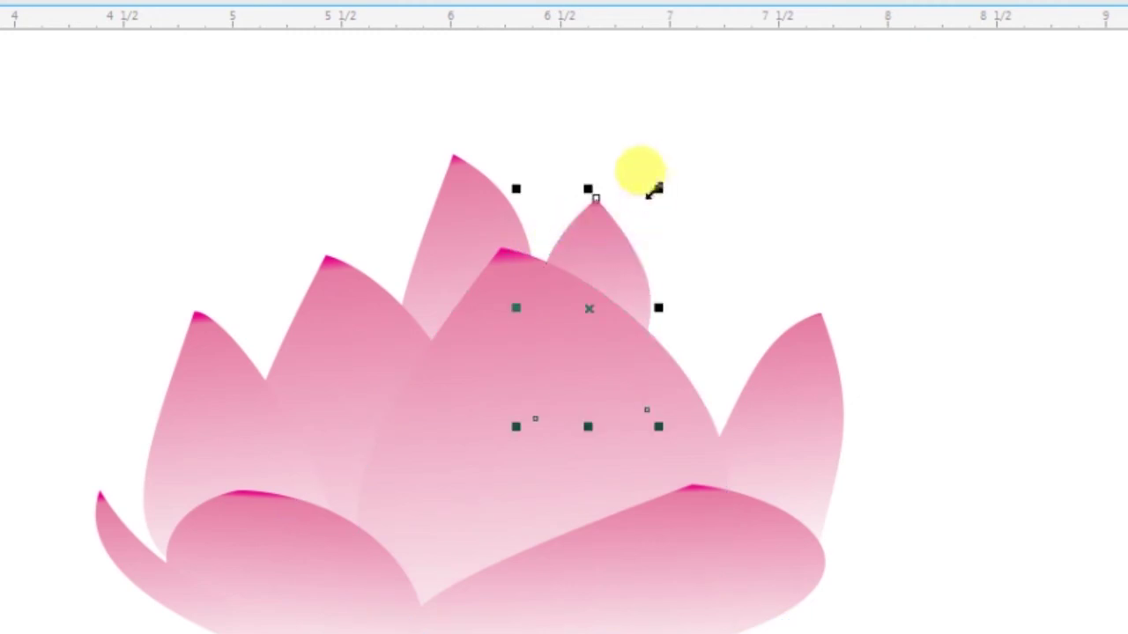
drag(664, 226, 693, 277)
click(768, 359)
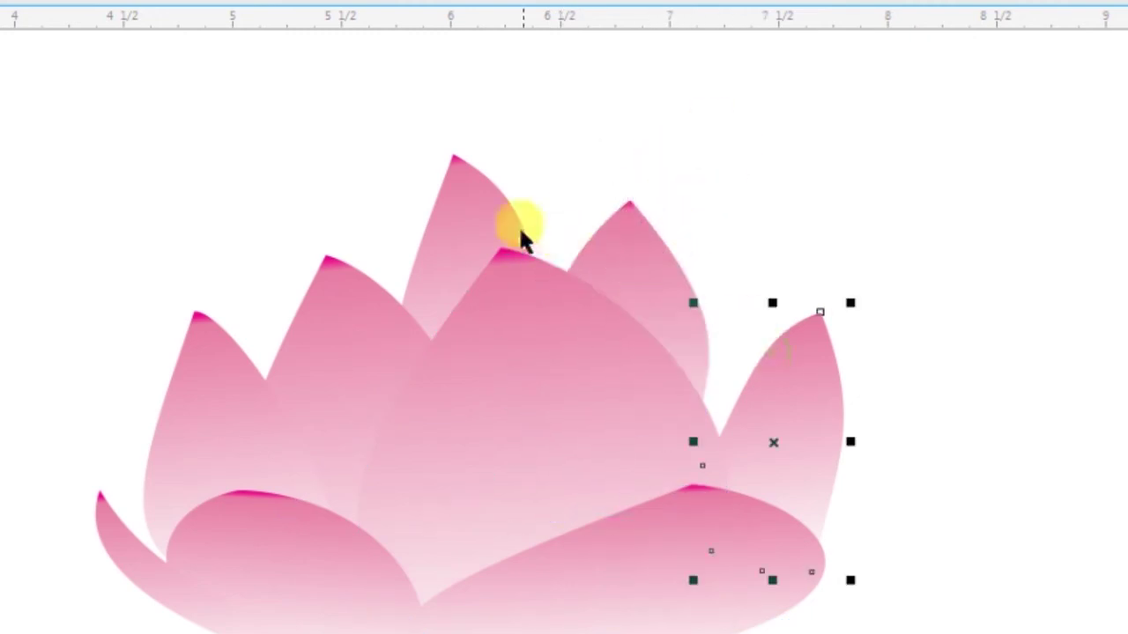
click(518, 236)
drag(554, 308, 605, 325)
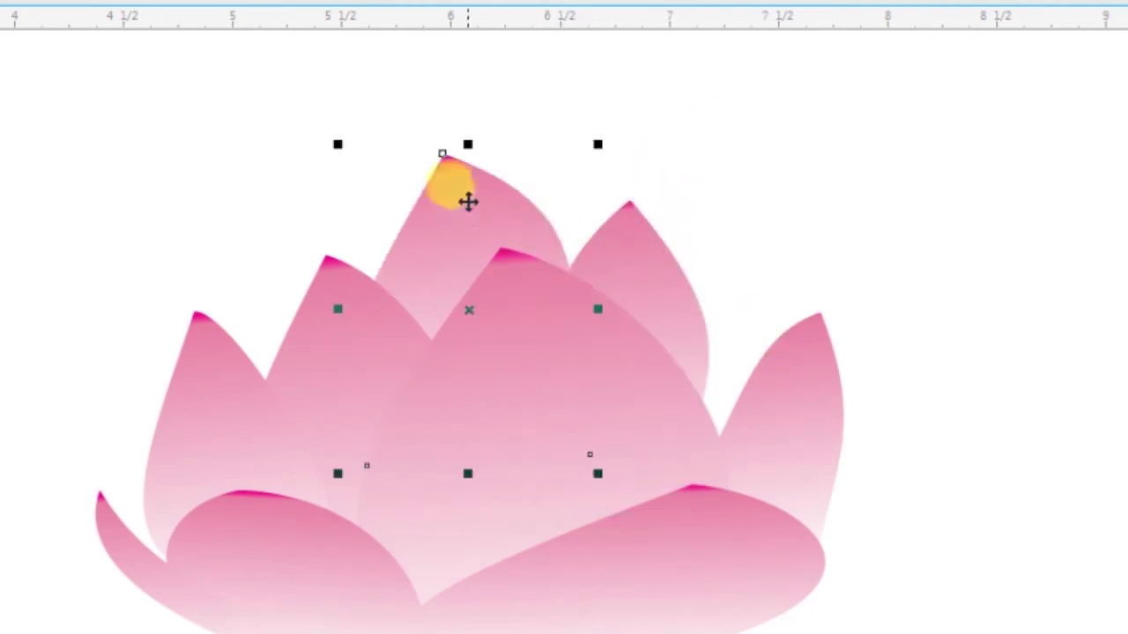
drag(467, 203, 468, 215)
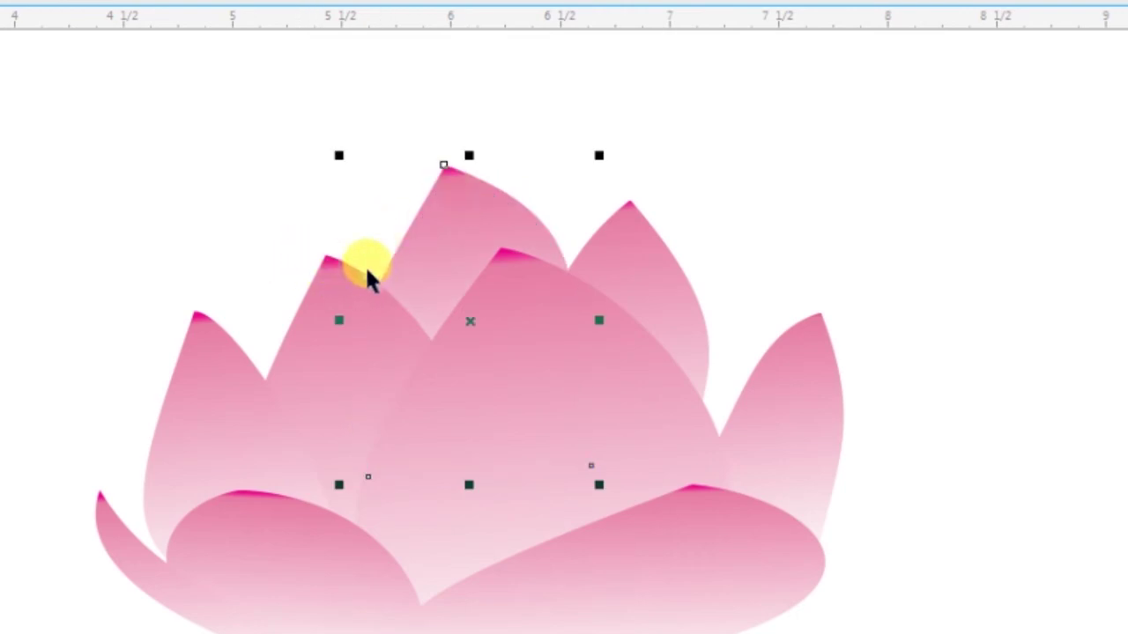
Place a mirrored copy of the right back petal on the upper left, behind the others.
click(639, 257)
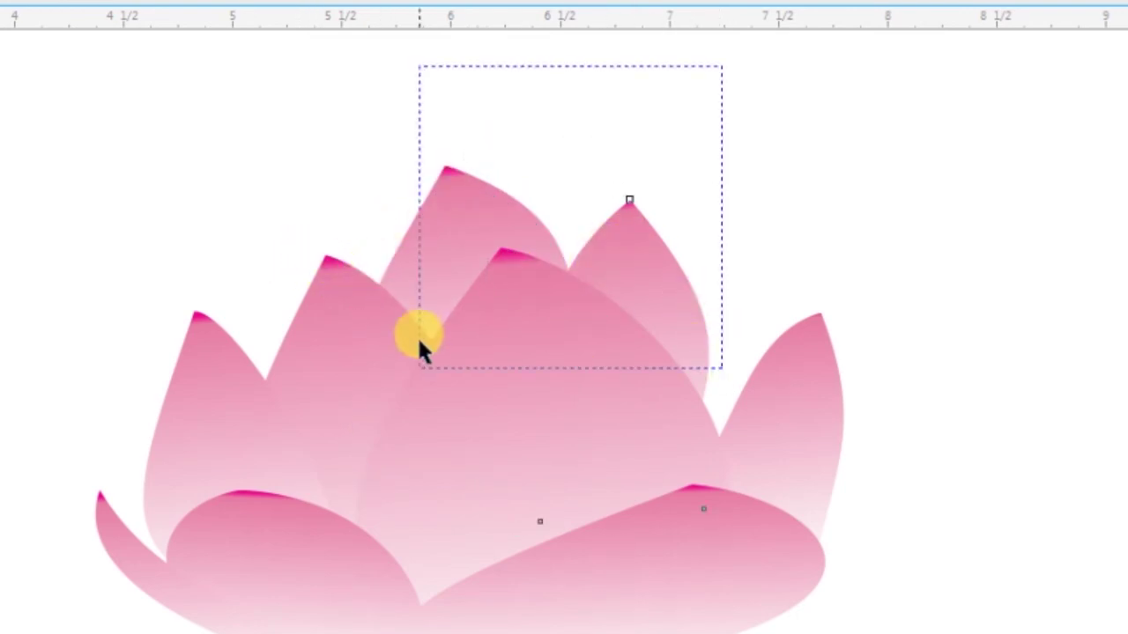
click(687, 323)
drag(717, 360, 421, 360)
drag(427, 294, 307, 278)
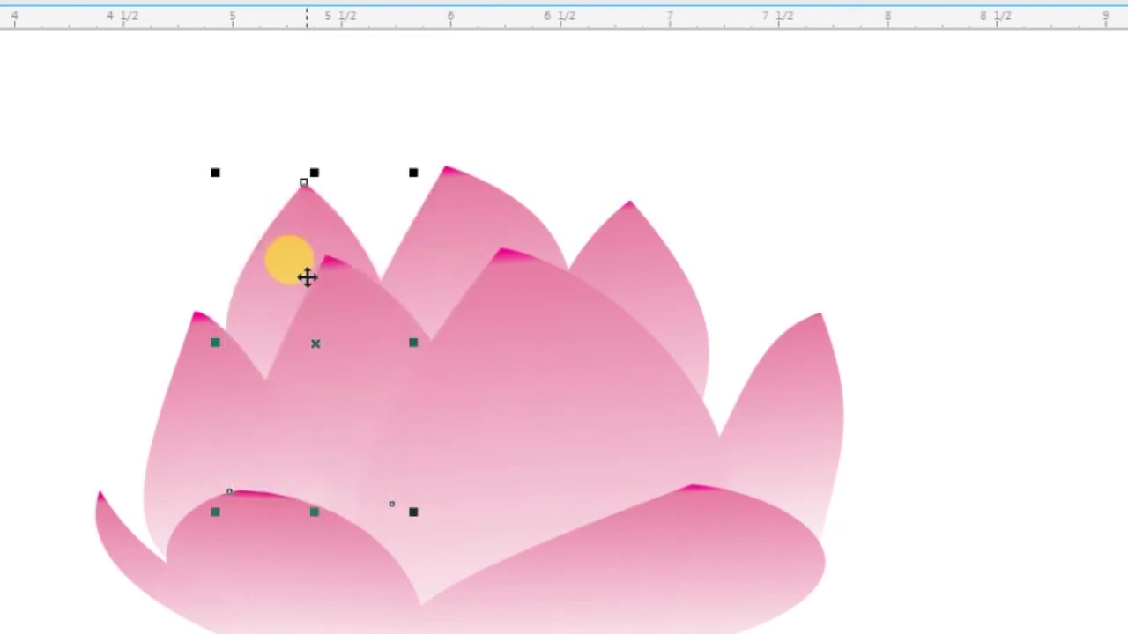
drag(323, 244, 326, 235)
mouse_move(391, 290)
mouse_down()
mouse_move(353, 317)
mouse_move(362, 307)
mouse_up()
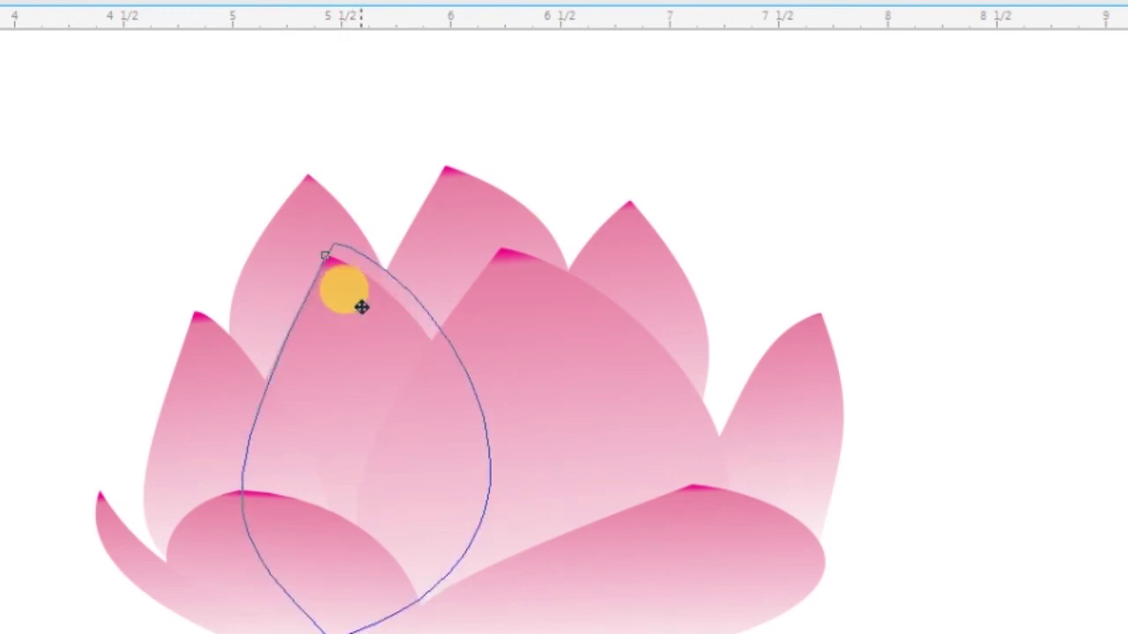
key(shift+Page_Down)
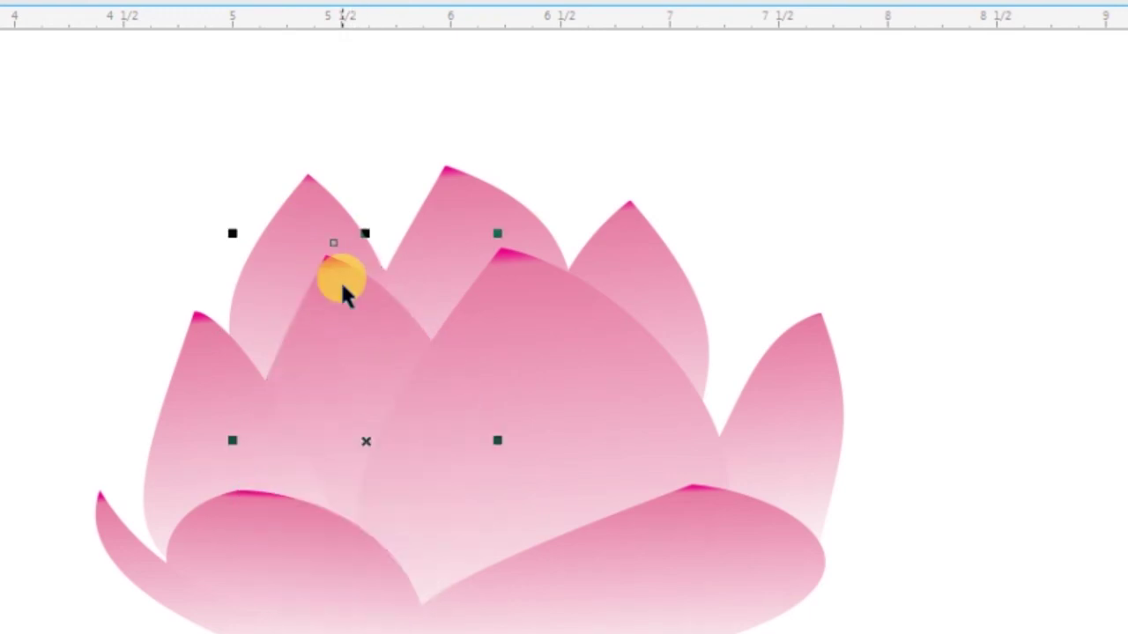
drag(294, 262, 302, 262)
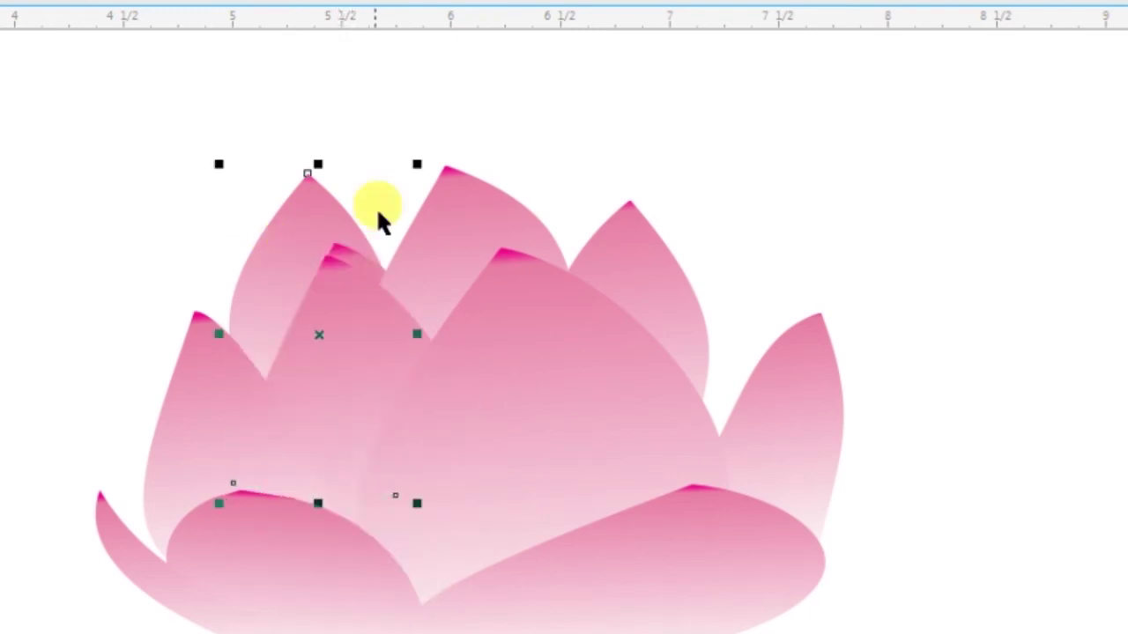
Zoom and pan so the lotus sits centred and higher in the view.
click(518, 150)
scroll(519, 146, down, 2)
key(z)
drag(241, 143, 869, 471)
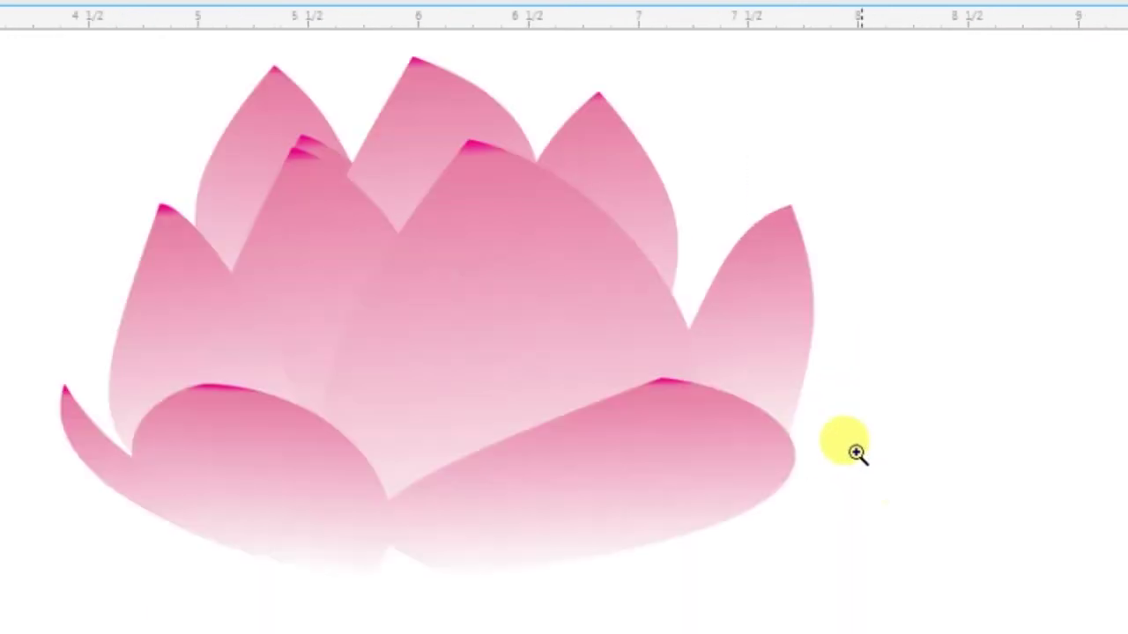
drag(624, 347, 692, 398)
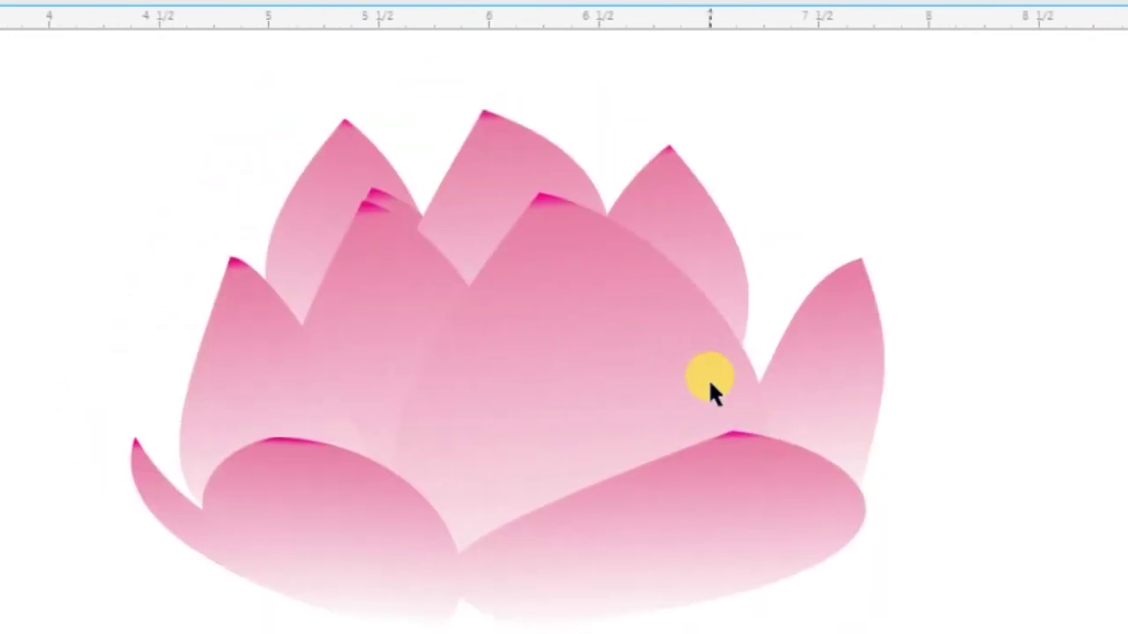
drag(710, 386, 710, 295)
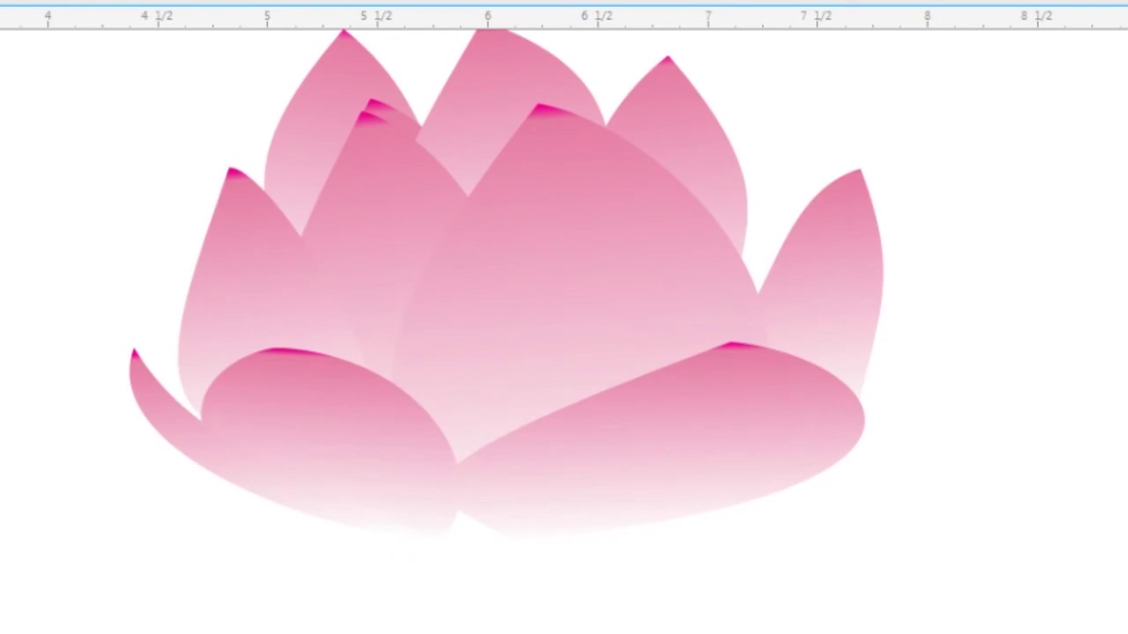
Draw a freehand stem curve down from the lotus with a 10 pt outline.
click(13, 272)
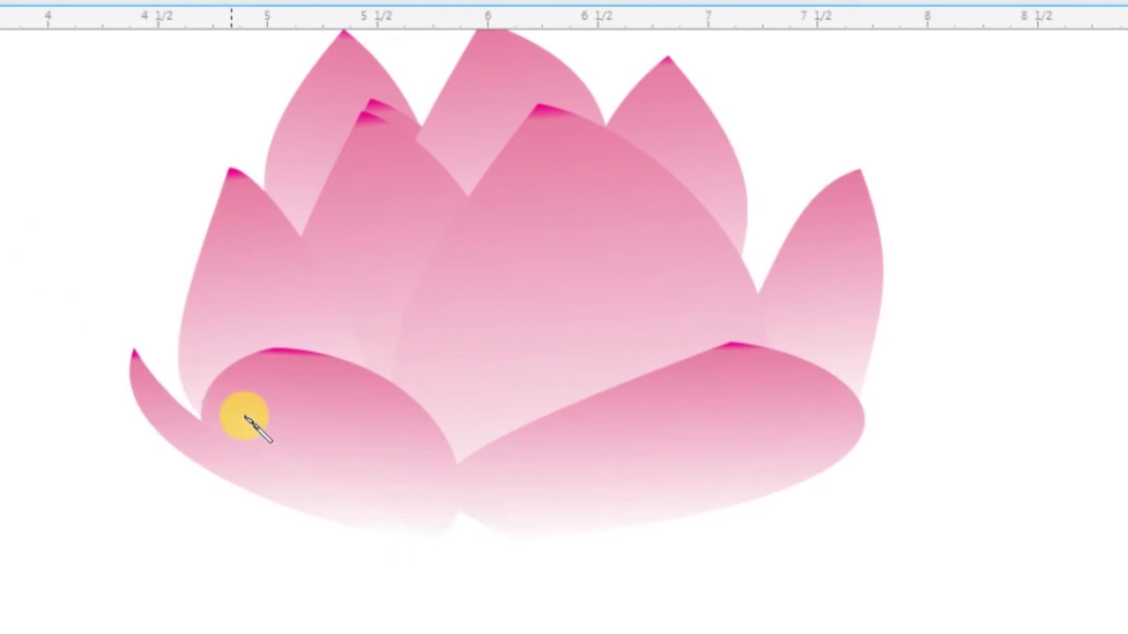
drag(465, 516, 468, 564)
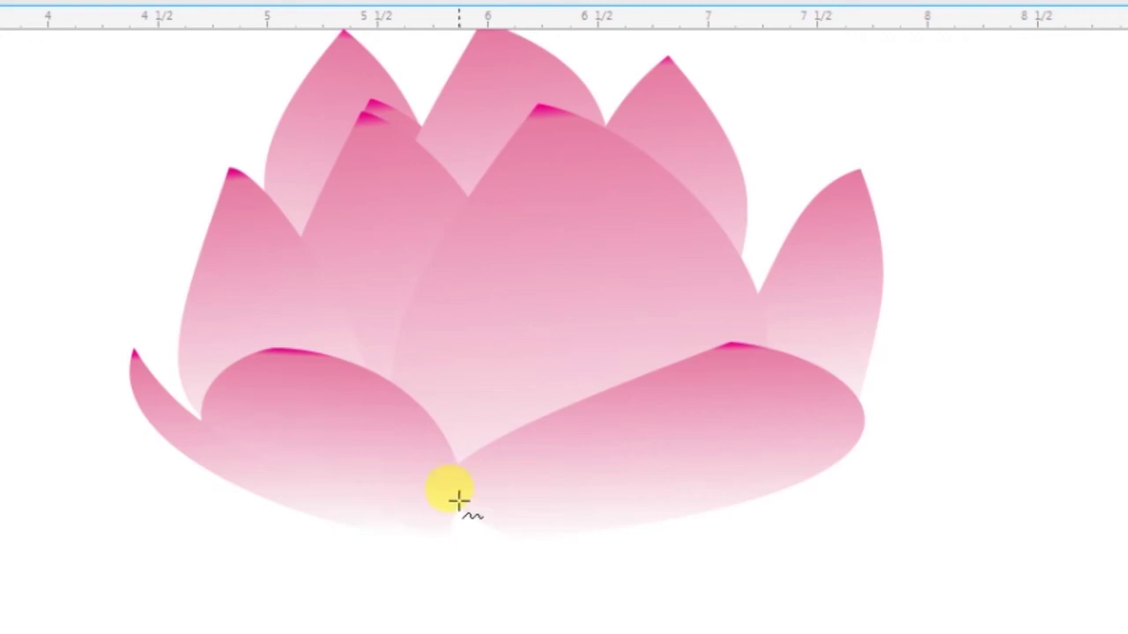
drag(458, 501, 450, 617)
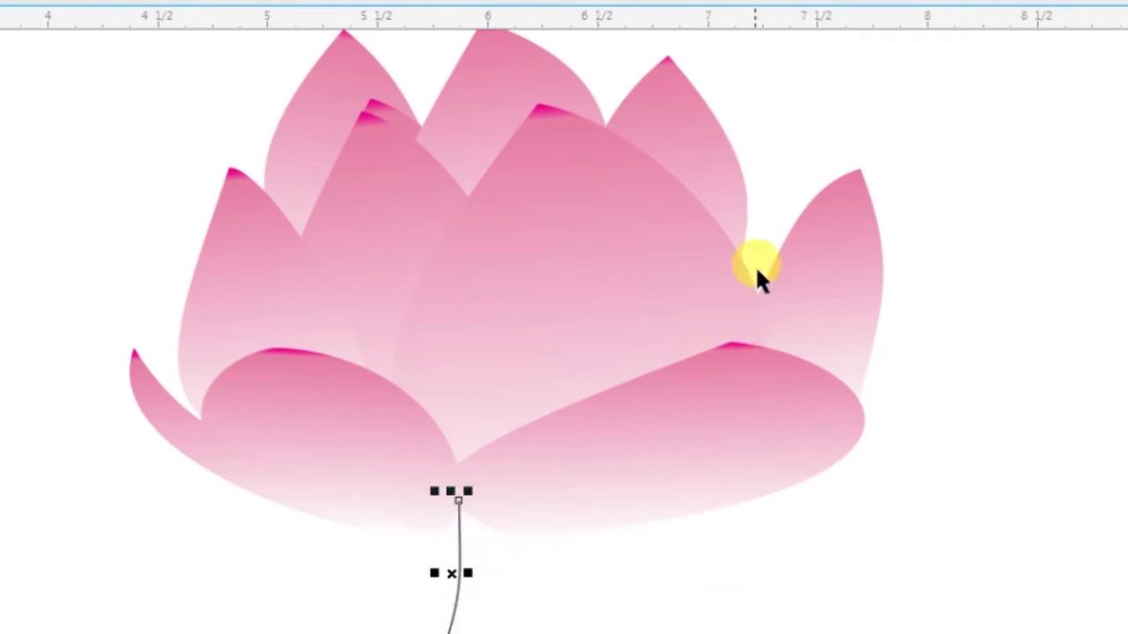
click(455, 166)
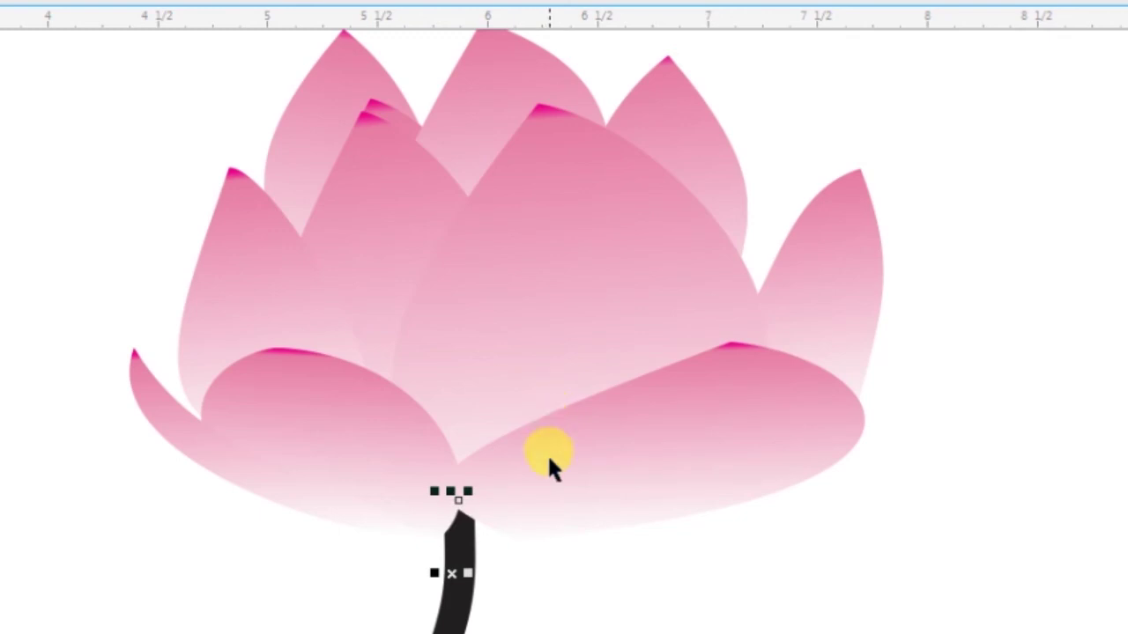
Convert the stem outline to an object and fill it dark green (C78 M53 Y86 K70).
key(ctrl+shift+q)
key(shift+F11)
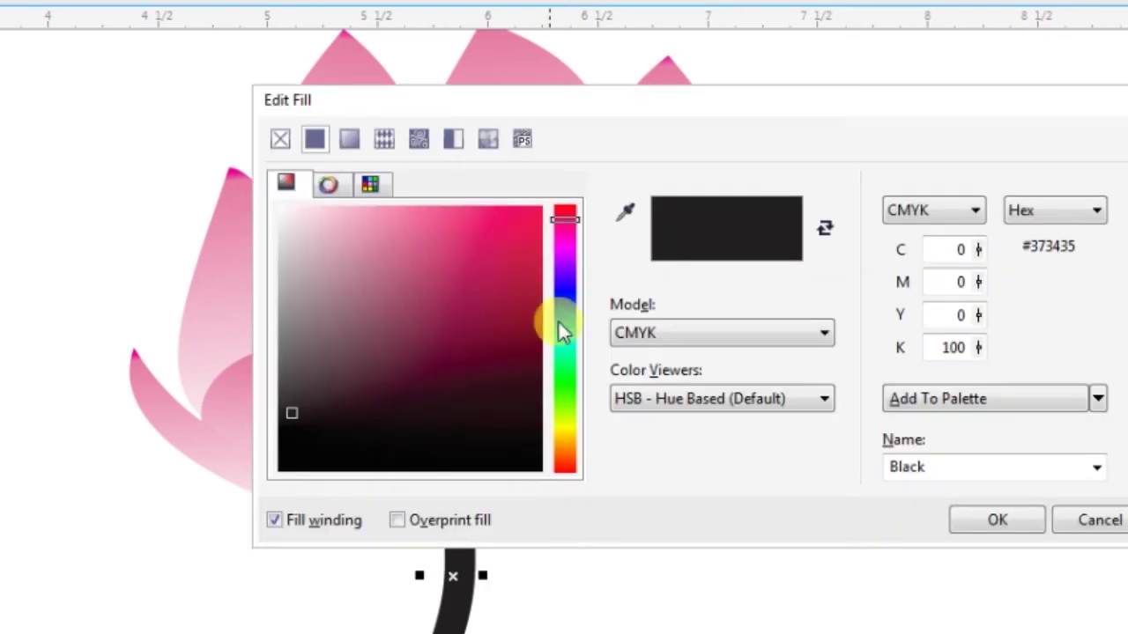
drag(564, 320, 565, 388)
mouse_move(529, 350)
mouse_down()
mouse_move(517, 370)
mouse_move(539, 403)
mouse_up()
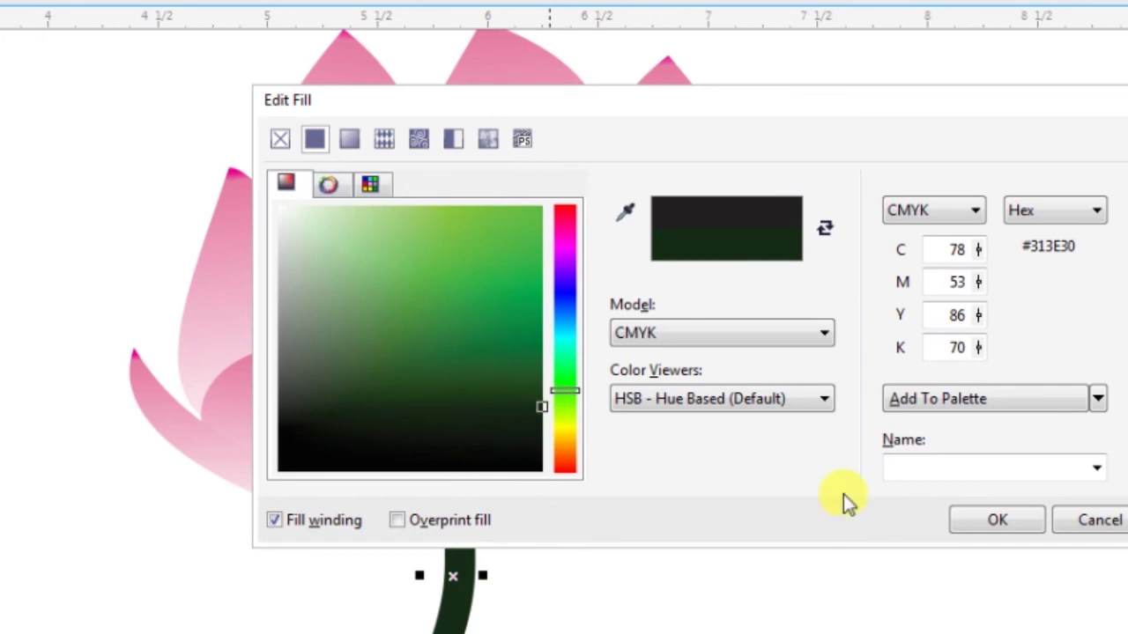
click(974, 521)
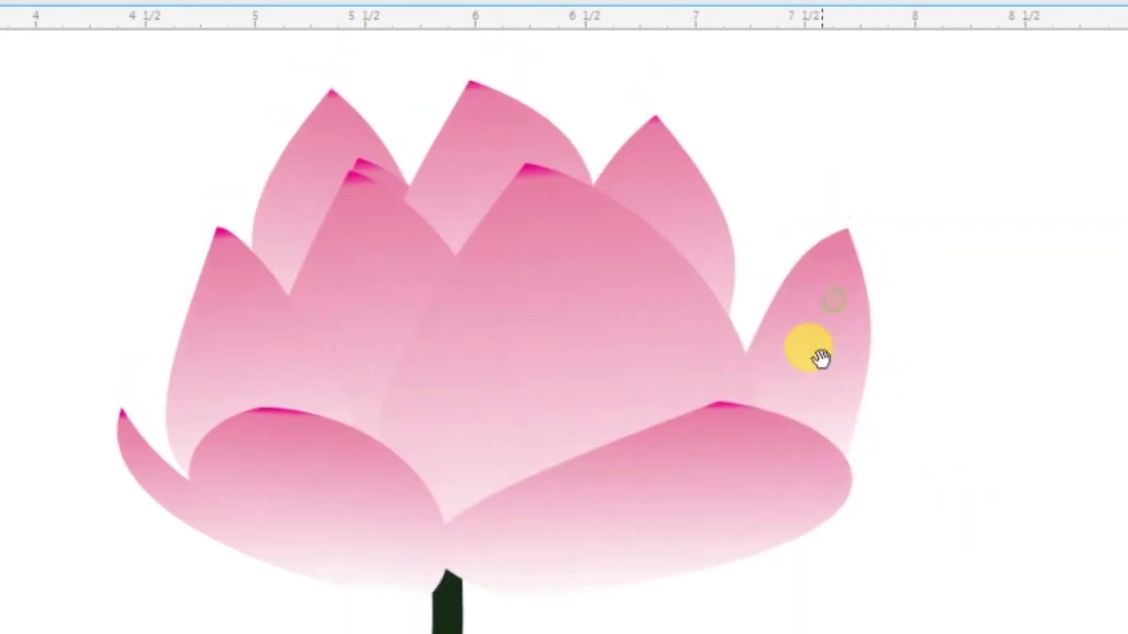
click(781, 433)
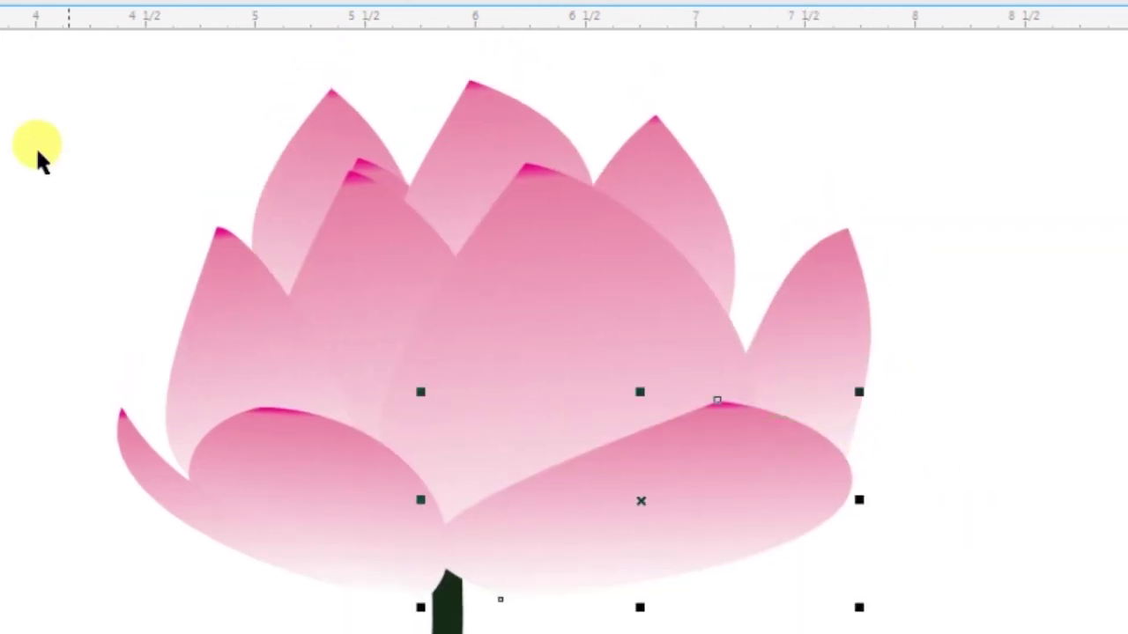
Reshape the front right petal's top edge into a smoother curve.
key(F10)
drag(717, 403, 696, 388)
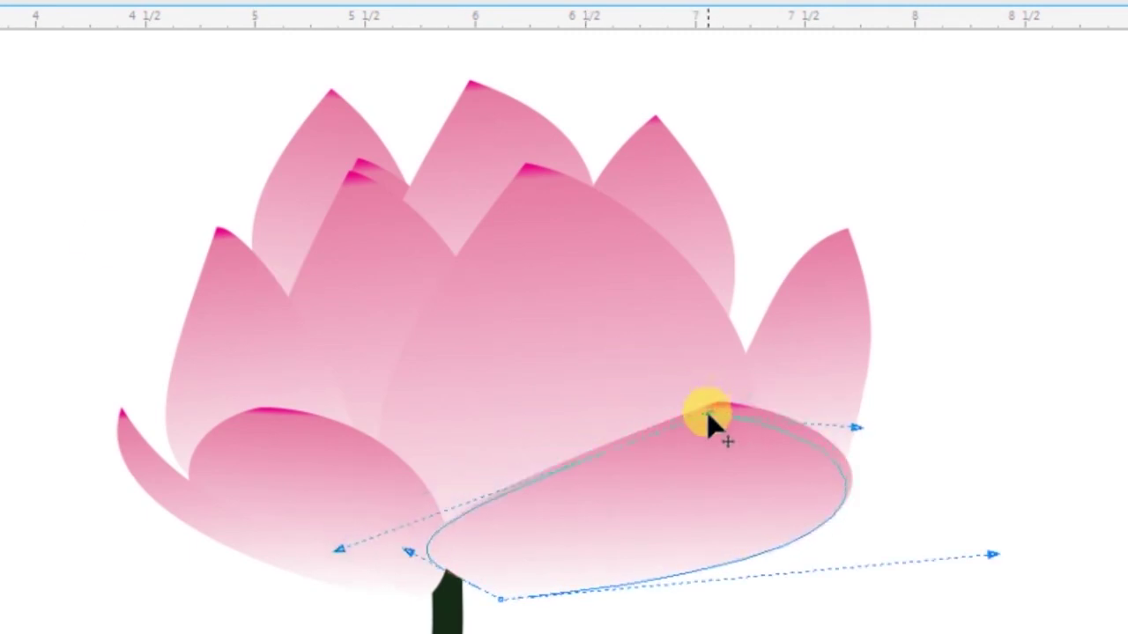
drag(696, 388, 715, 424)
click(367, 242)
key(space)
click(456, 167)
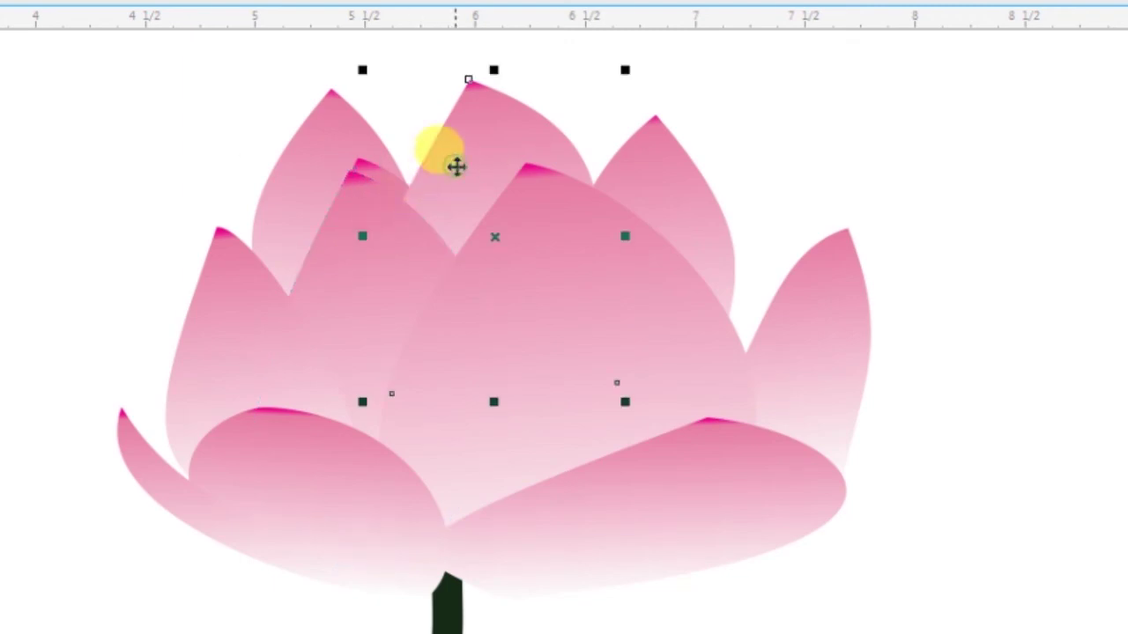
click(888, 302)
Add an extra mid-pink colour stop to the far-right petal's gradient fill.
scroll(884, 290, down, 2)
key(z)
drag(320, 156, 1093, 461)
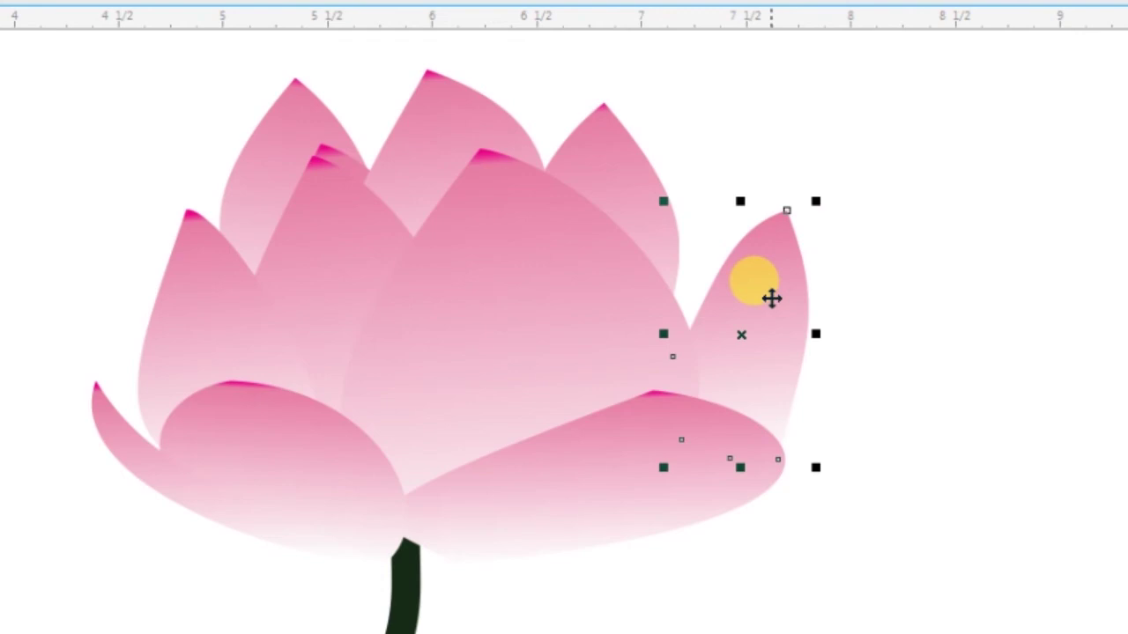
key(F11)
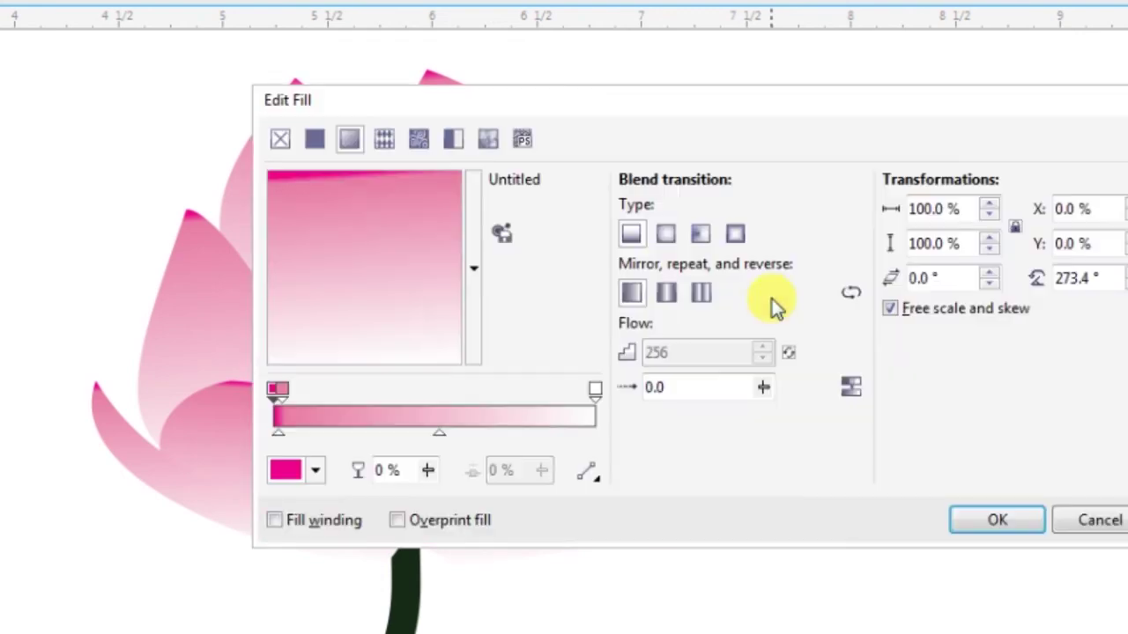
double_click(369, 401)
mouse_move(368, 401)
mouse_down()
mouse_move(460, 402)
mouse_move(445, 415)
mouse_up()
click(966, 515)
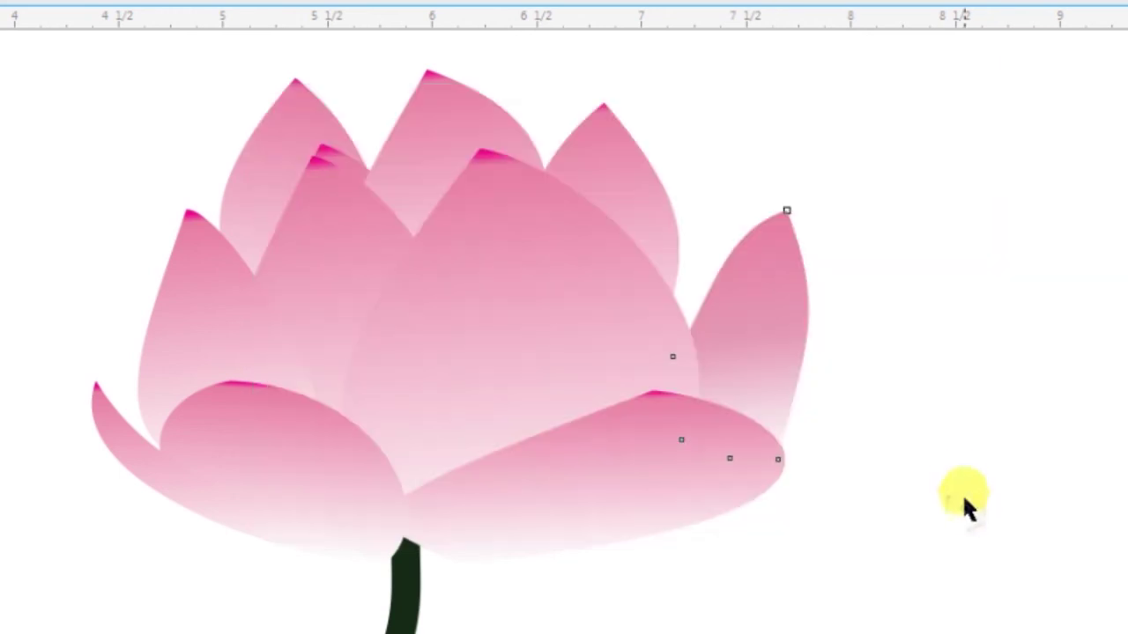
drag(869, 578, 138, 96)
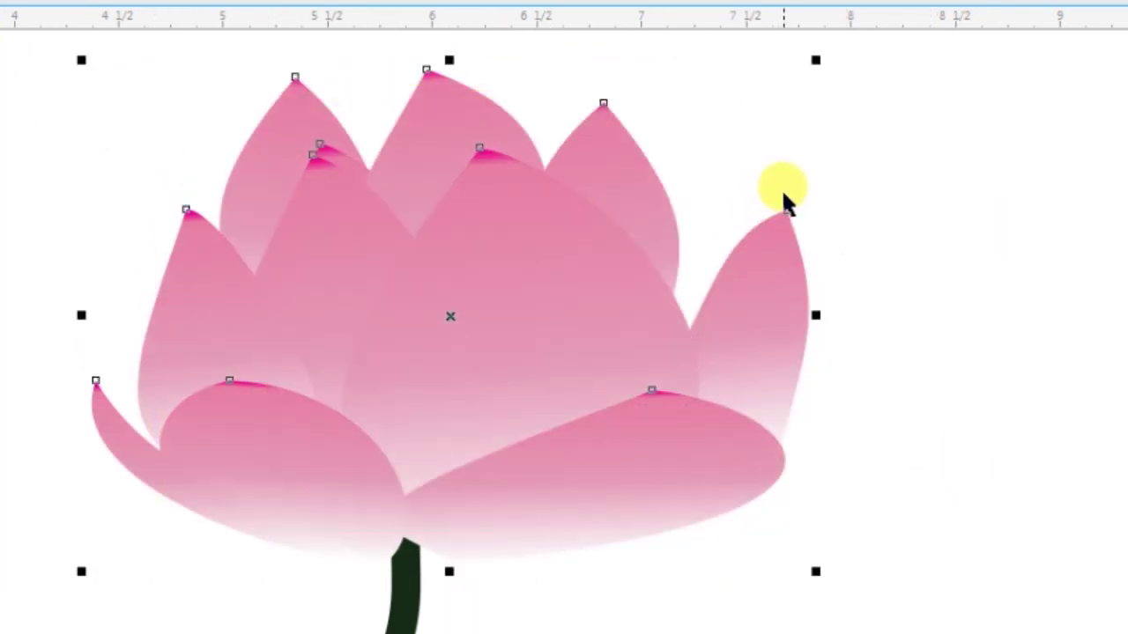
click(790, 176)
click(596, 237)
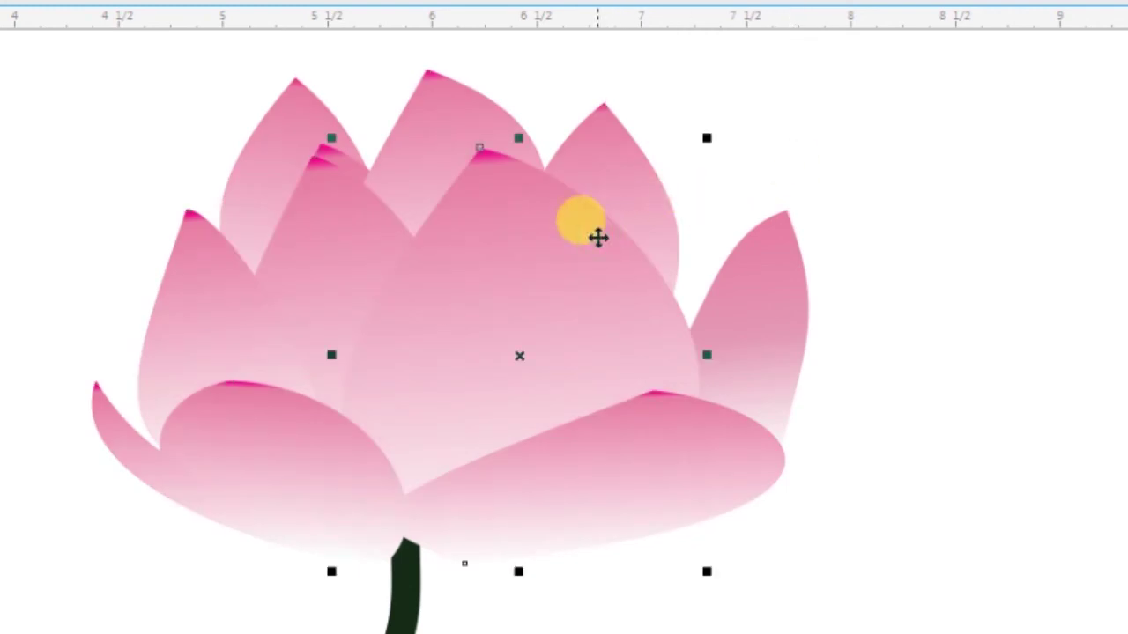
key(F11)
double_click(385, 389)
drag(385, 389, 462, 389)
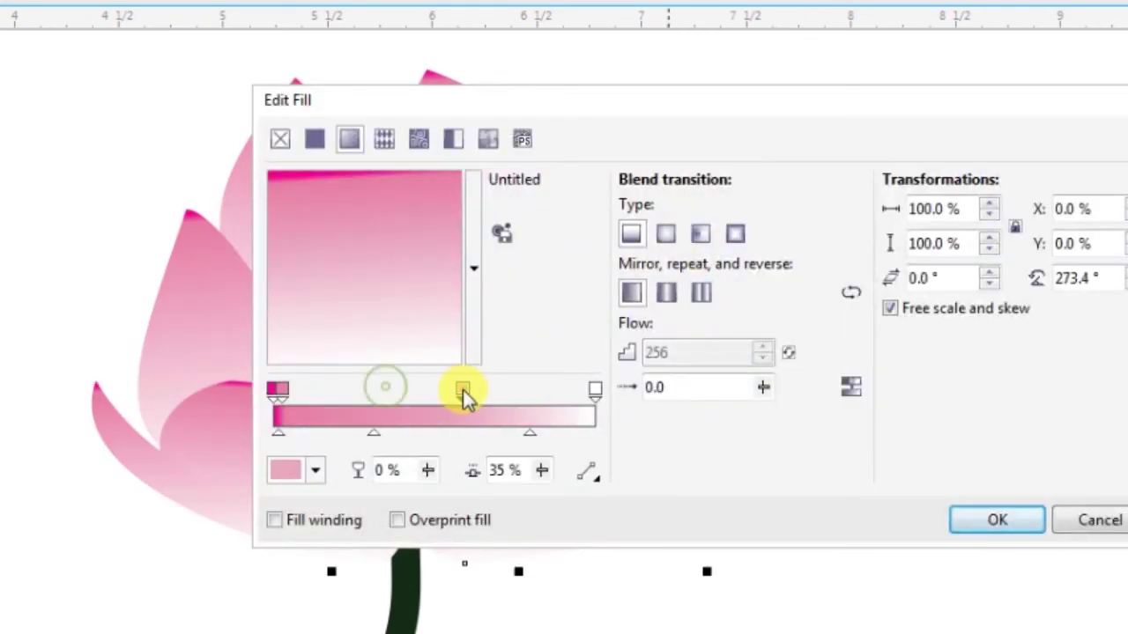
click(293, 474)
double_click(520, 283)
text(0)
key(Tab)
key(Tab)
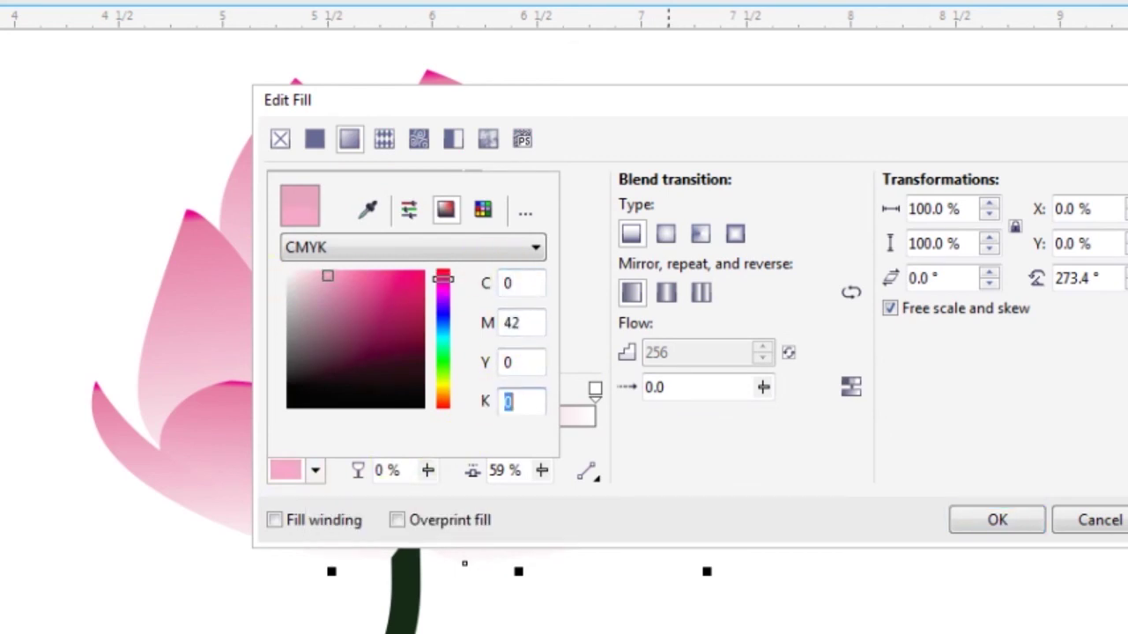
click(994, 525)
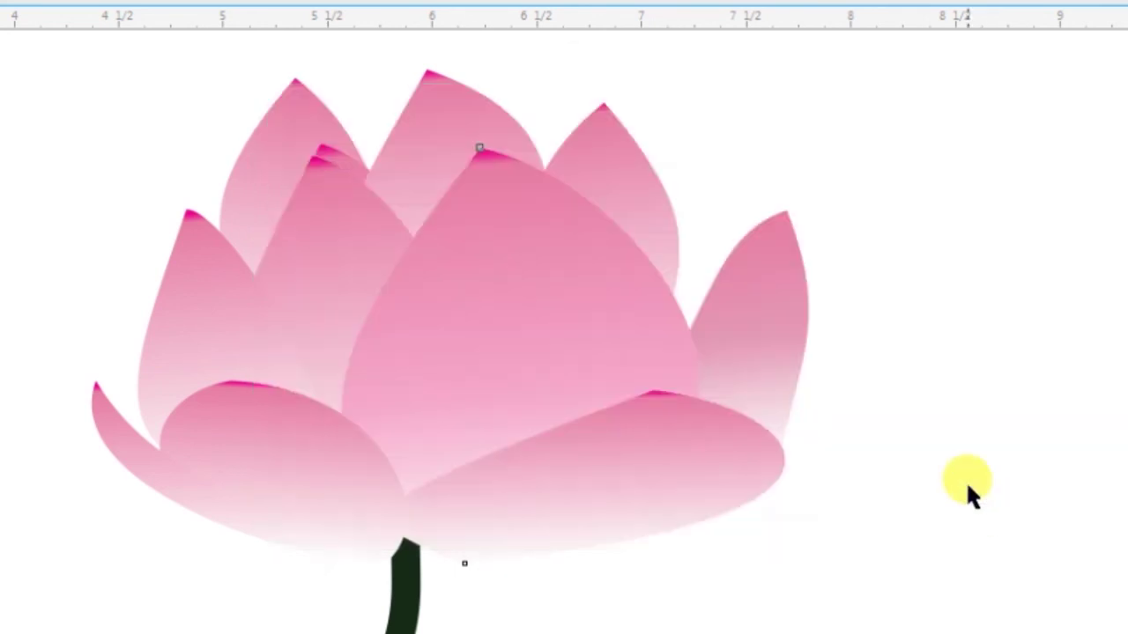
click(771, 472)
key(F11)
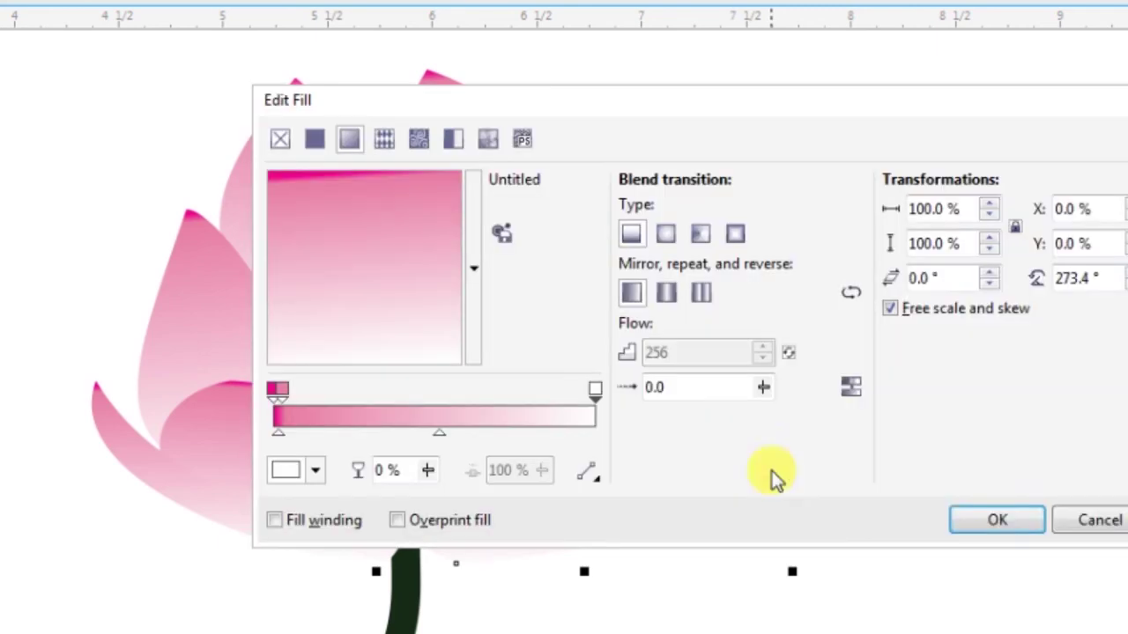
click(1083, 521)
click(792, 346)
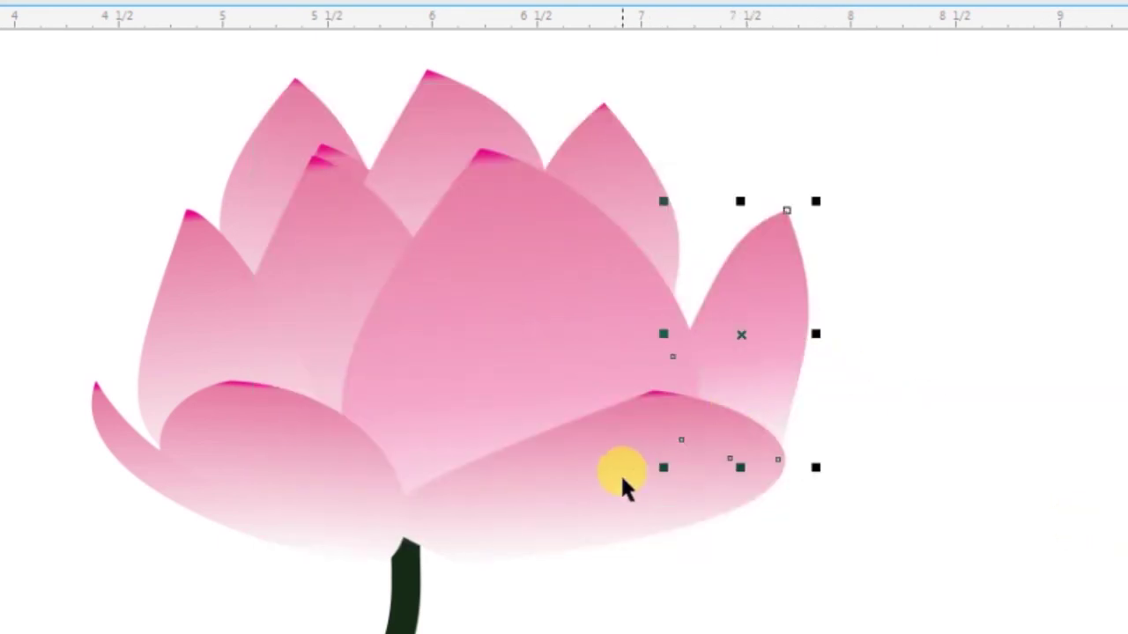
click(415, 468)
click(295, 436)
click(133, 431)
click(234, 250)
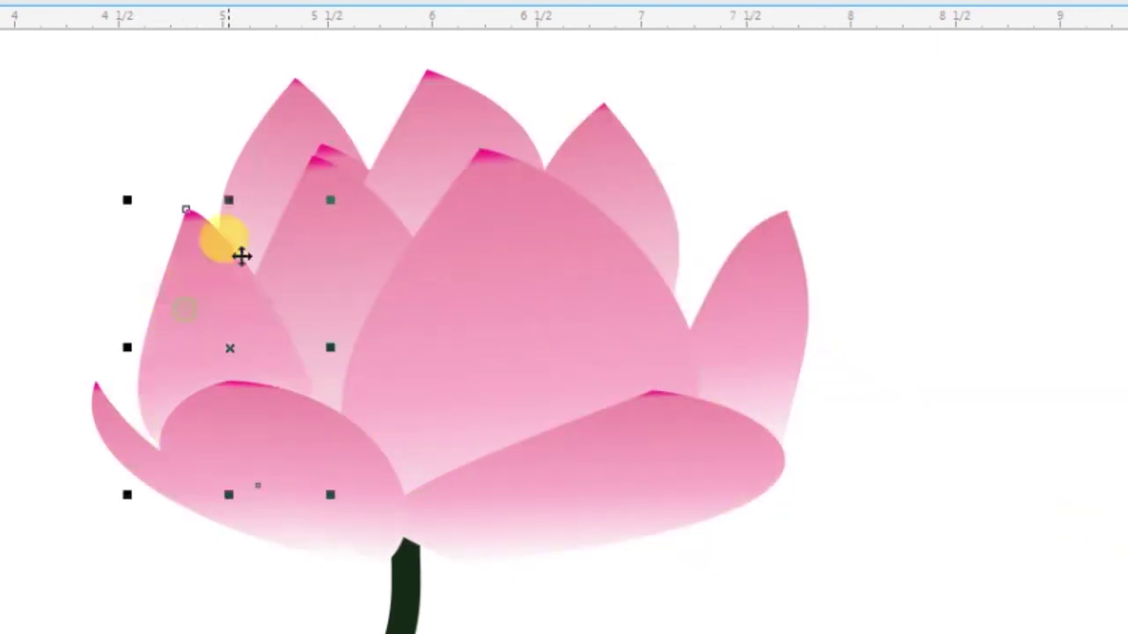
click(261, 130)
click(421, 104)
click(618, 160)
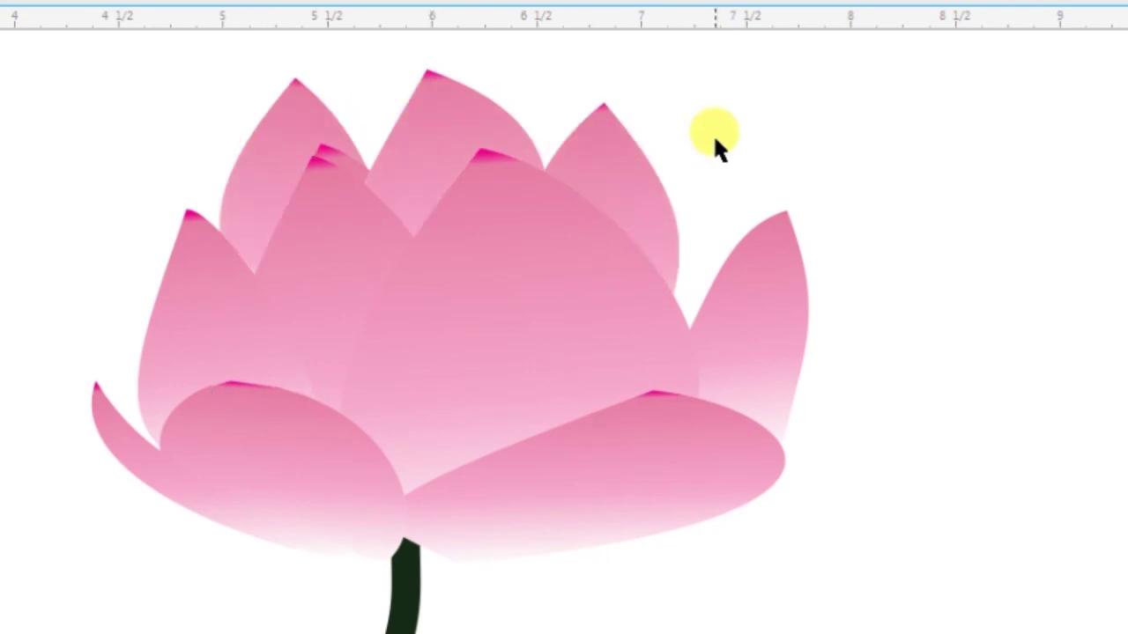
drag(30, 55, 824, 577)
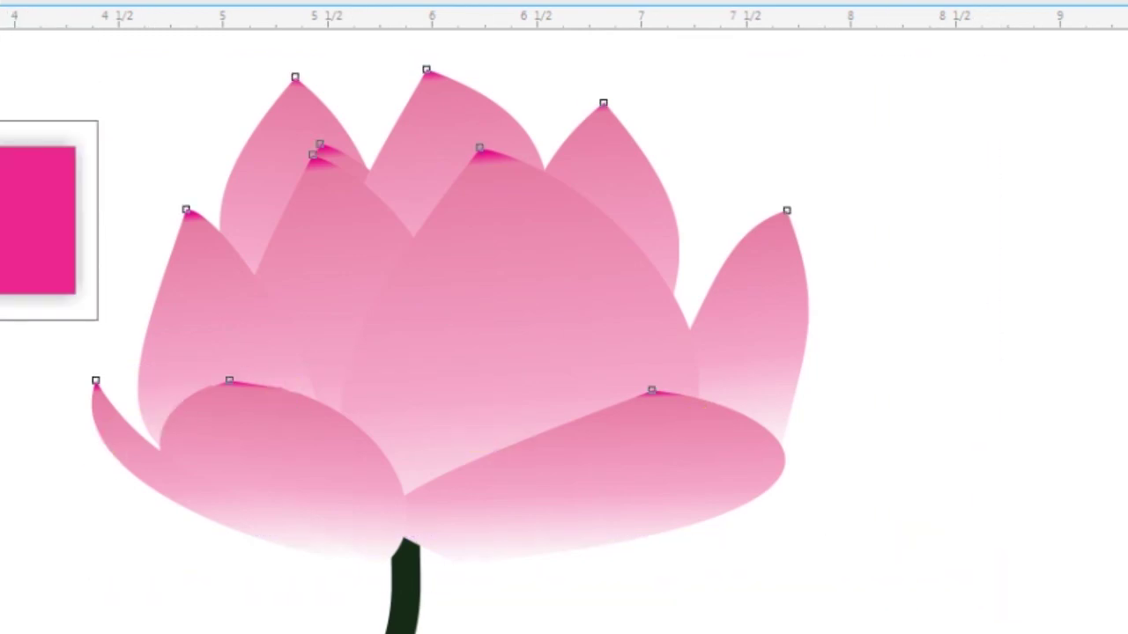
Give all petals a whitish drop shadow with adjusted opacity and feathering.
click(295, 141)
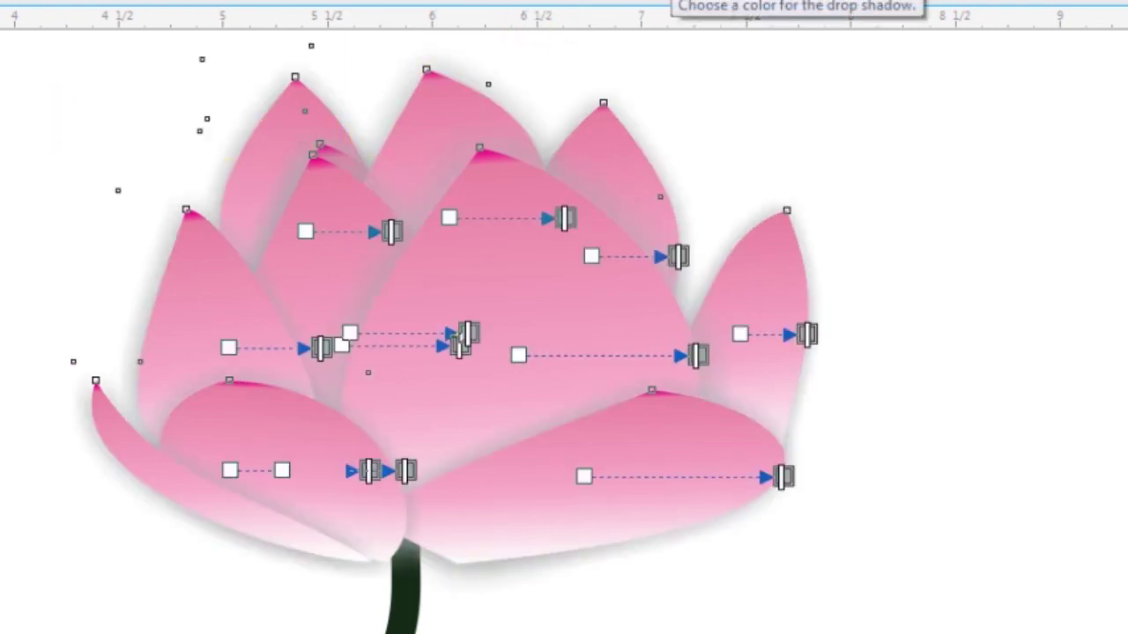
click(657, 0)
click(741, 25)
click(721, 7)
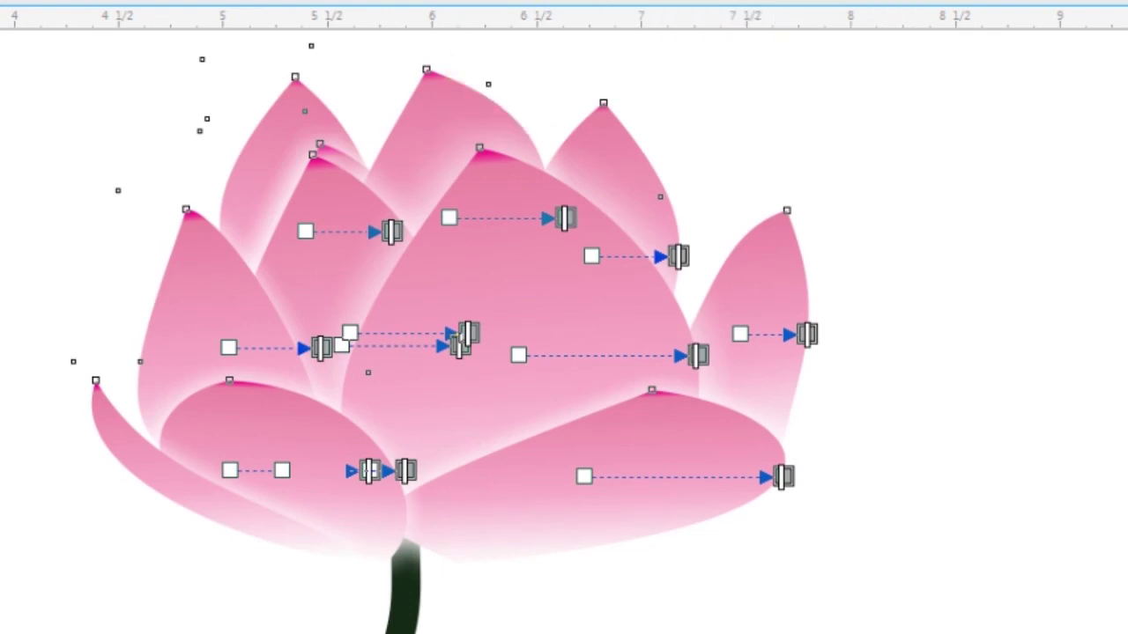
click(432, 0)
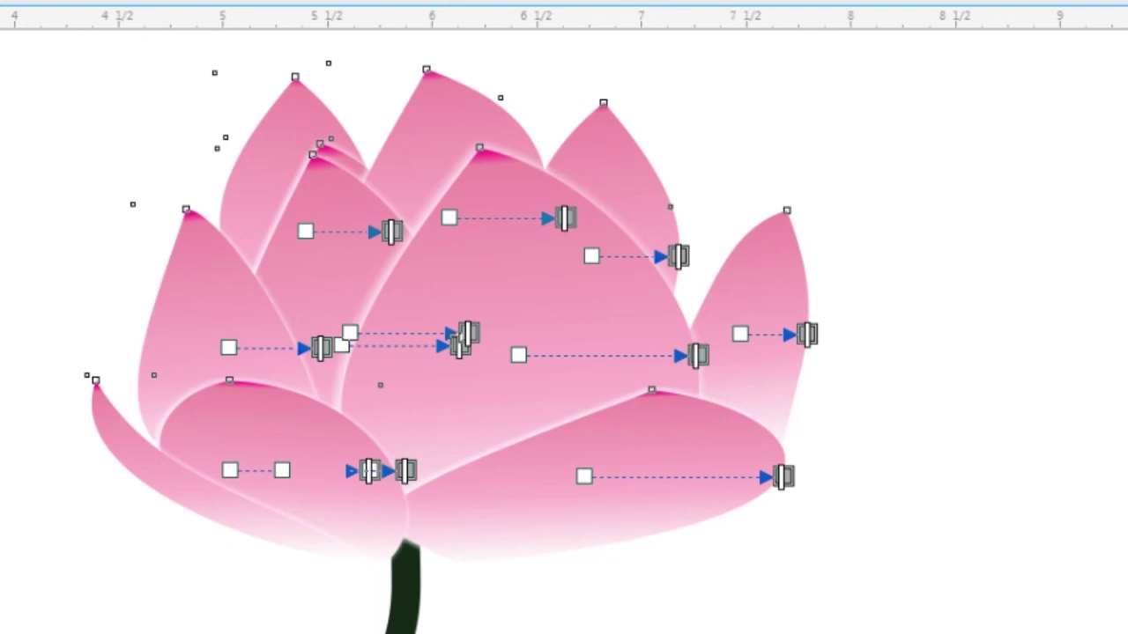
click(414, 4)
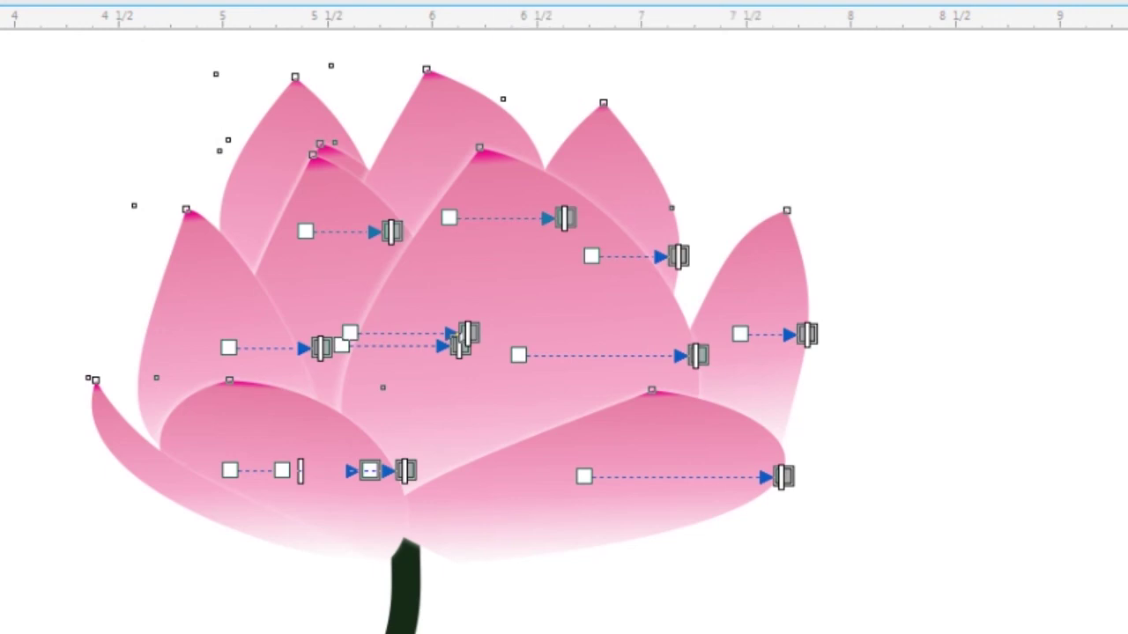
Try magenta, pale pink and orange as the petal glow colour.
click(625, 0)
scroll(745, 35, up, 1)
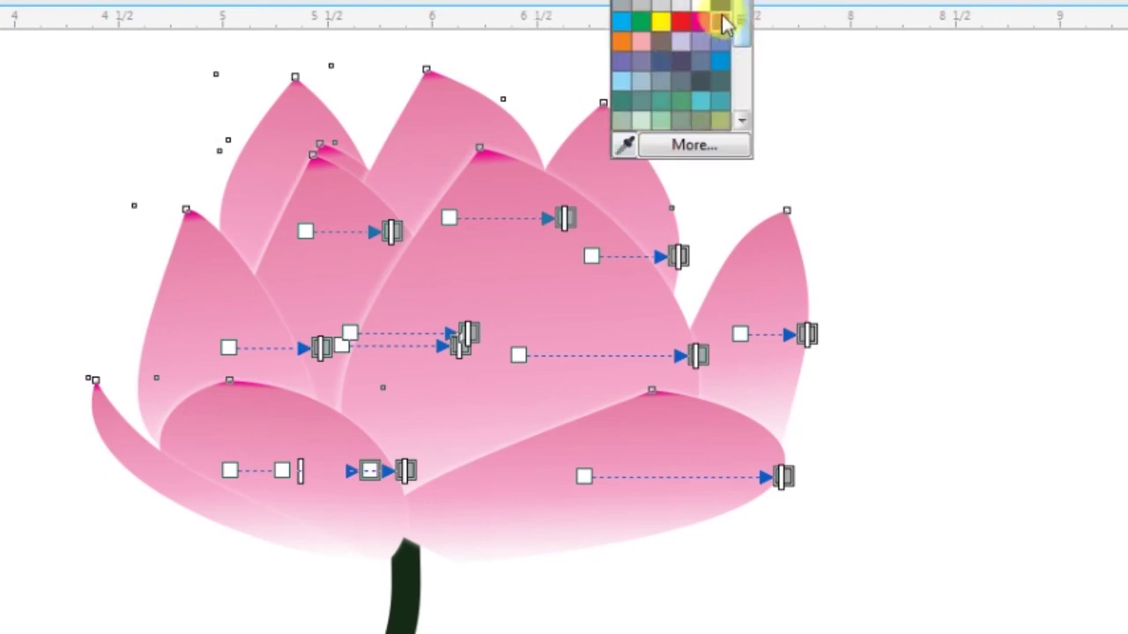
click(707, 26)
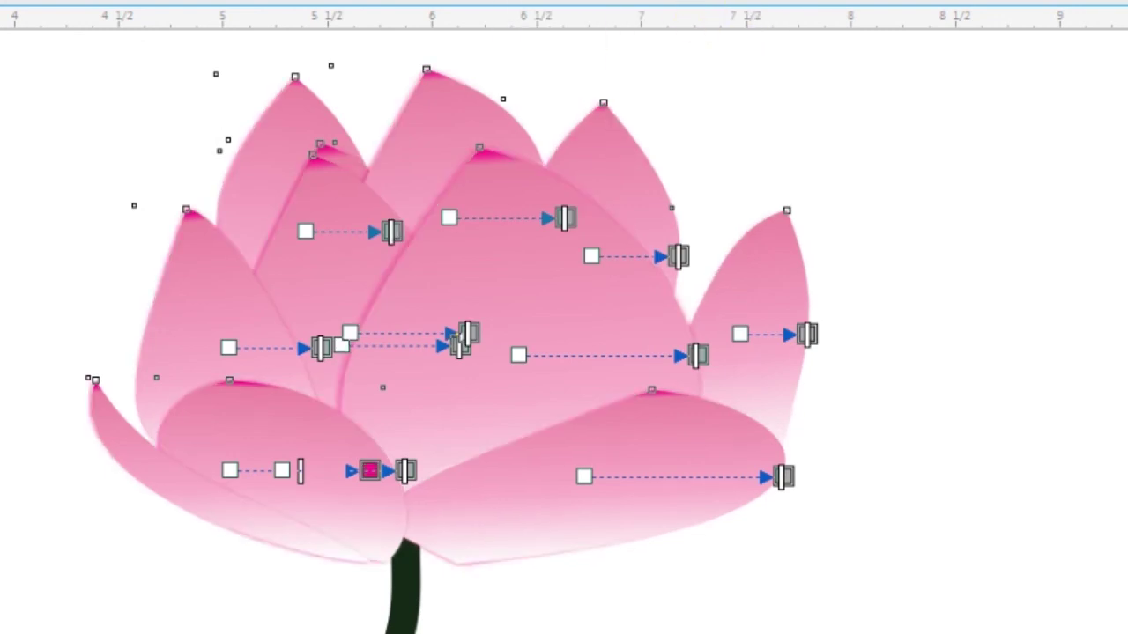
click(626, 1)
click(649, 8)
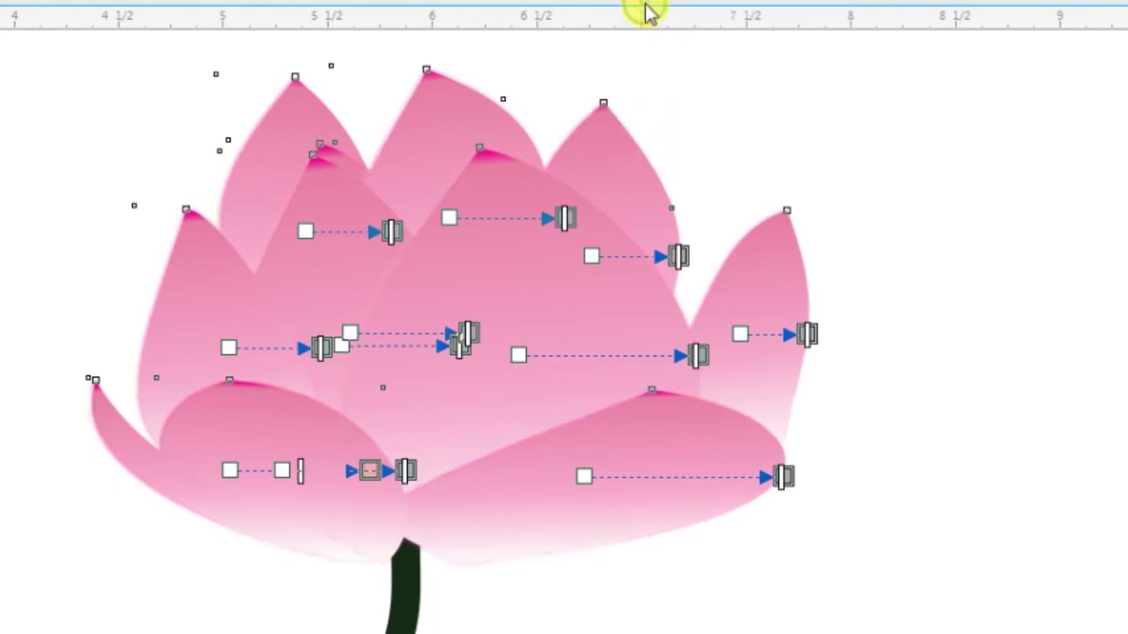
click(626, 2)
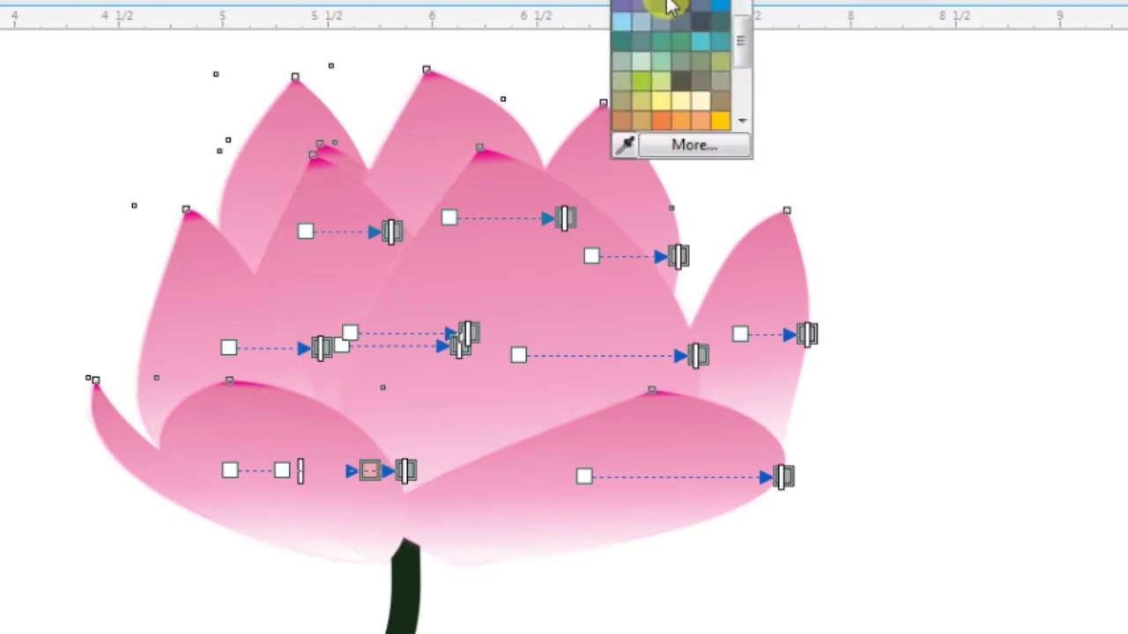
click(689, 117)
Set the glow to a custom pink, C0 M100 Y5 K0.
click(626, 1)
click(717, 146)
double_click(697, 315)
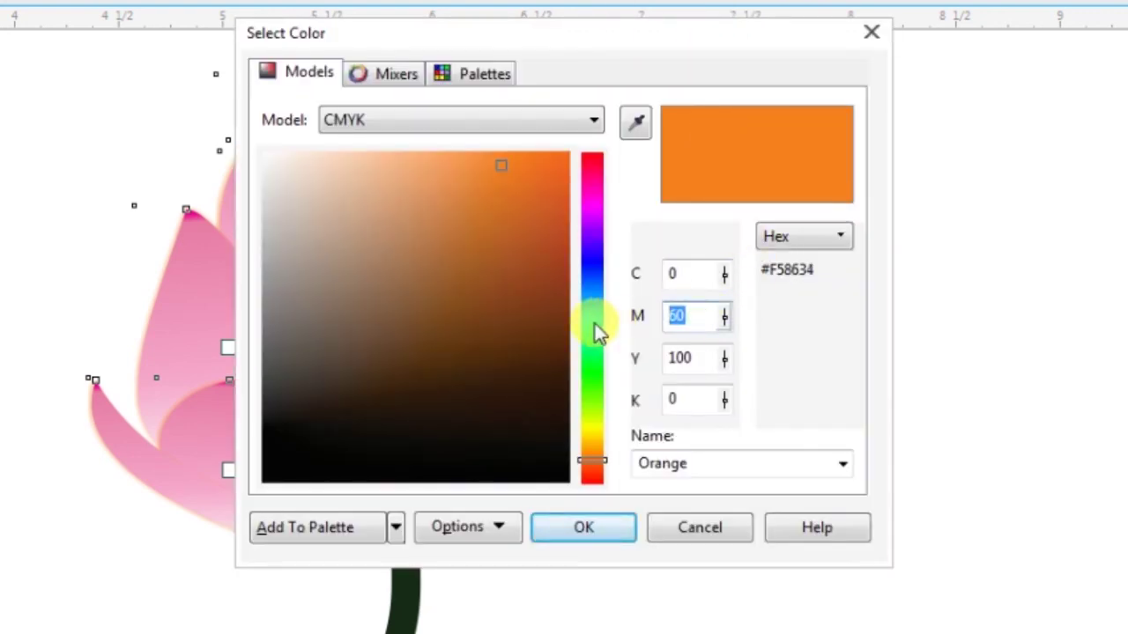
key(Tab)
text(5)
key(Tab)
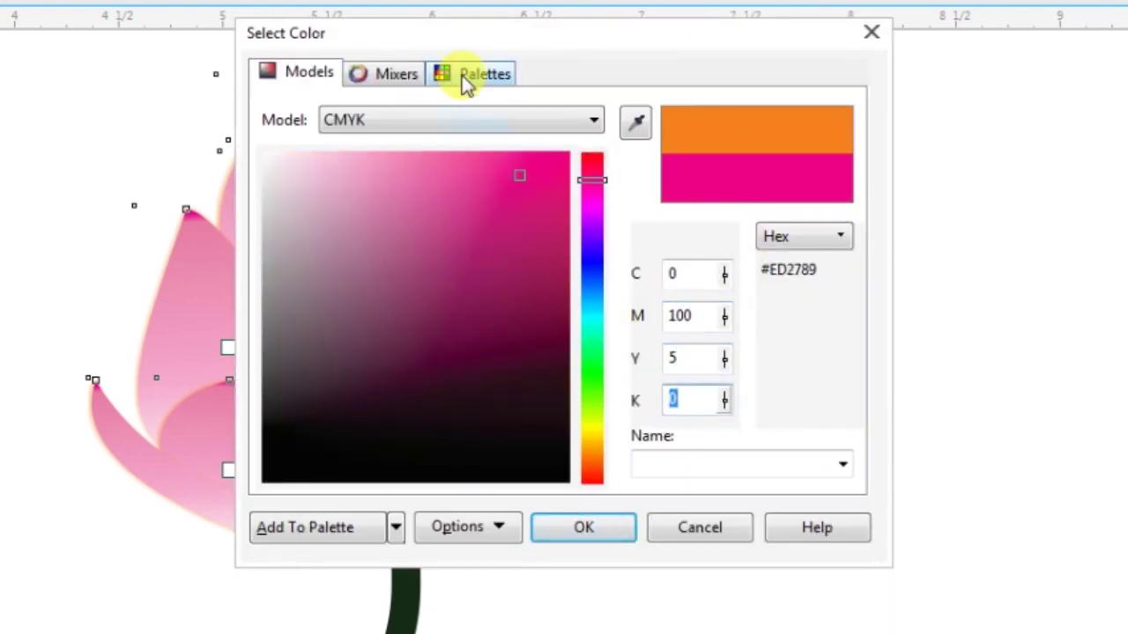
drag(539, 33, 1077, 27)
click(1115, 523)
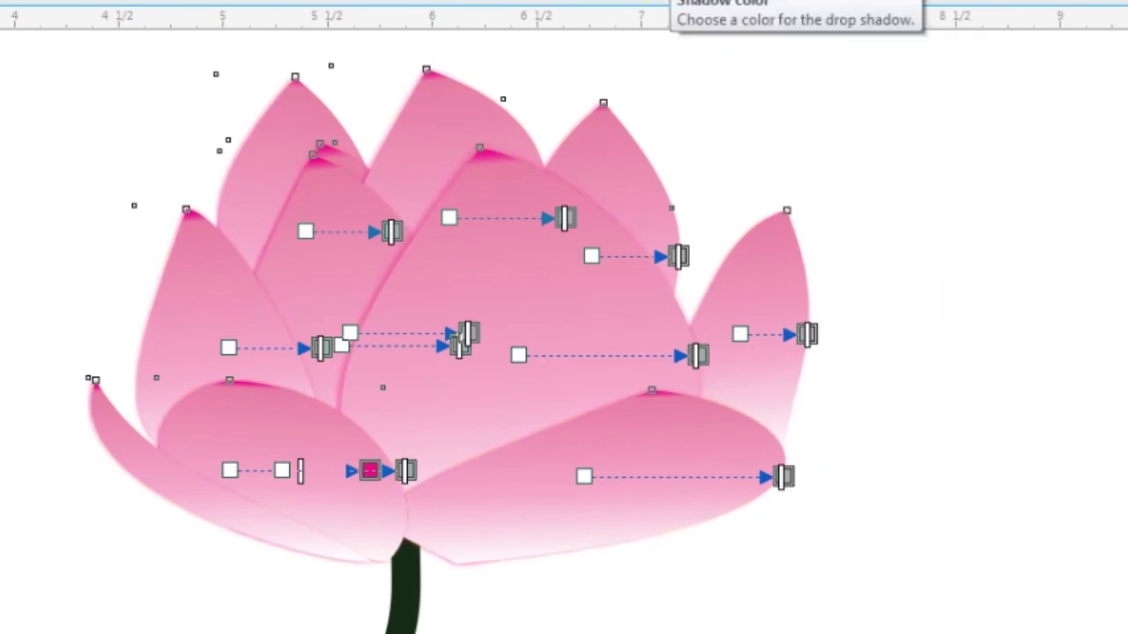
Switch the glow colour to white and deselect the lotus.
click(678, 2)
click(737, 122)
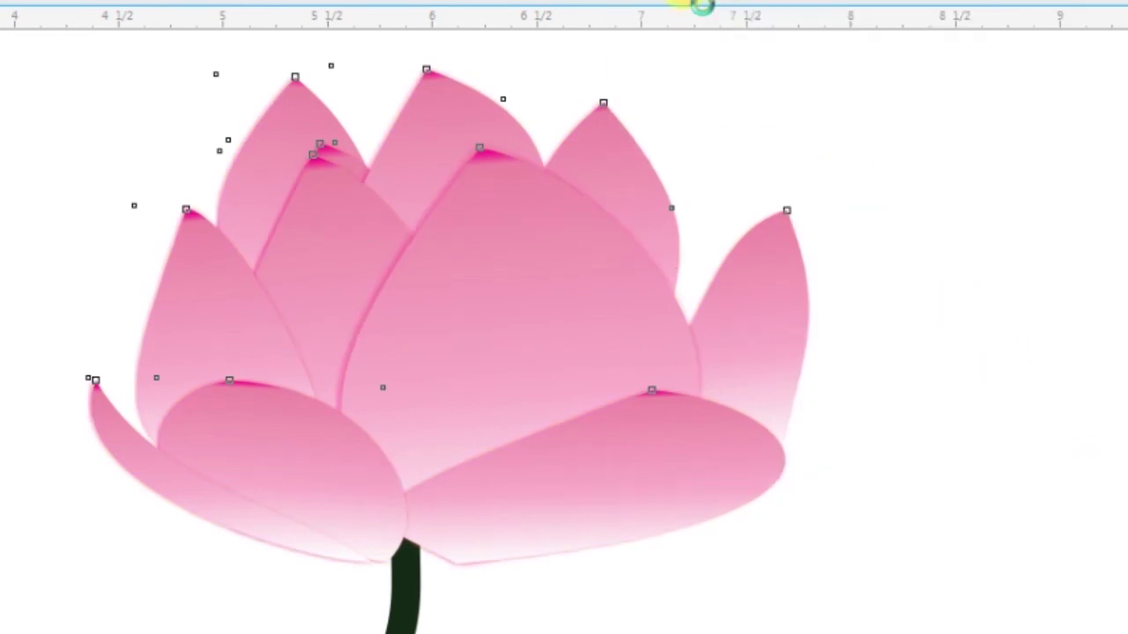
click(740, 128)
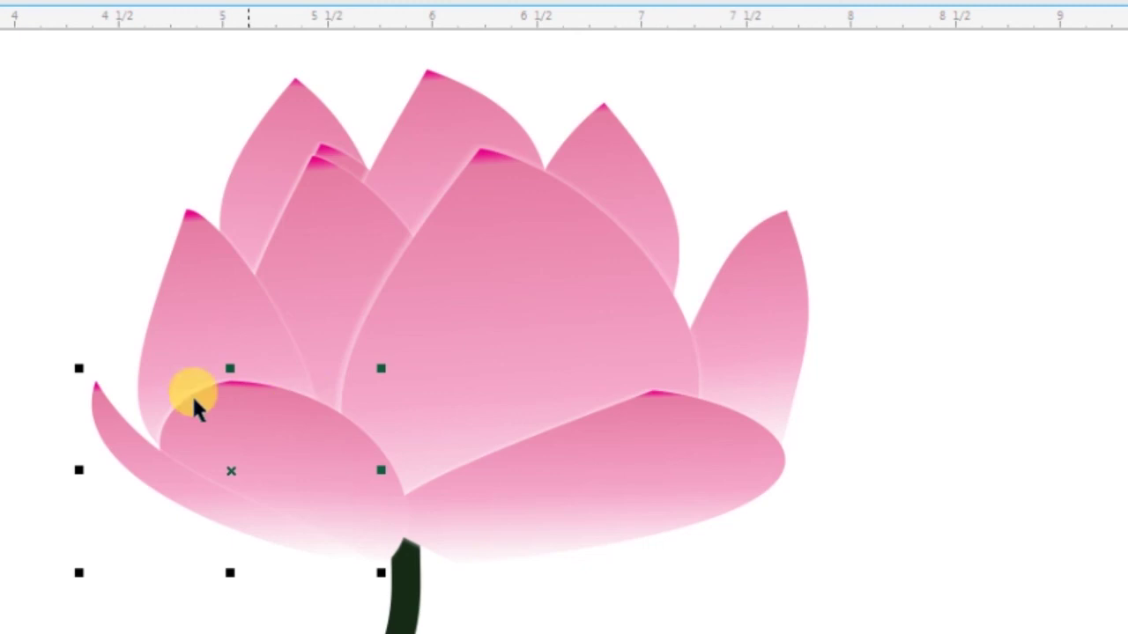
click(756, 273)
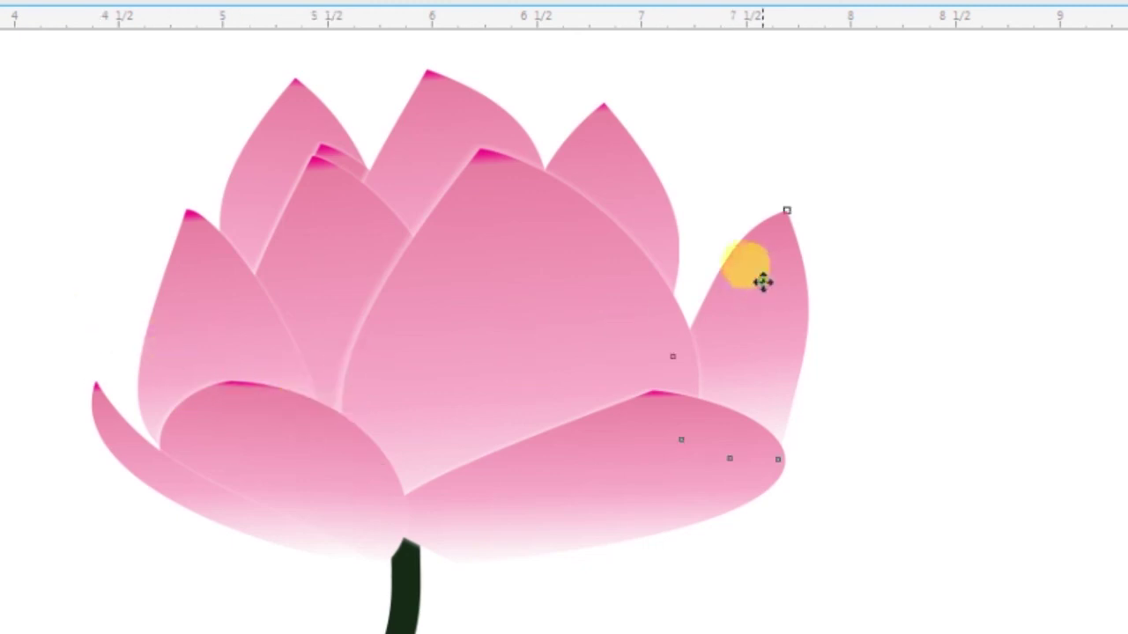
scroll(861, 252, down, 3)
key(z)
drag(621, 185, 940, 421)
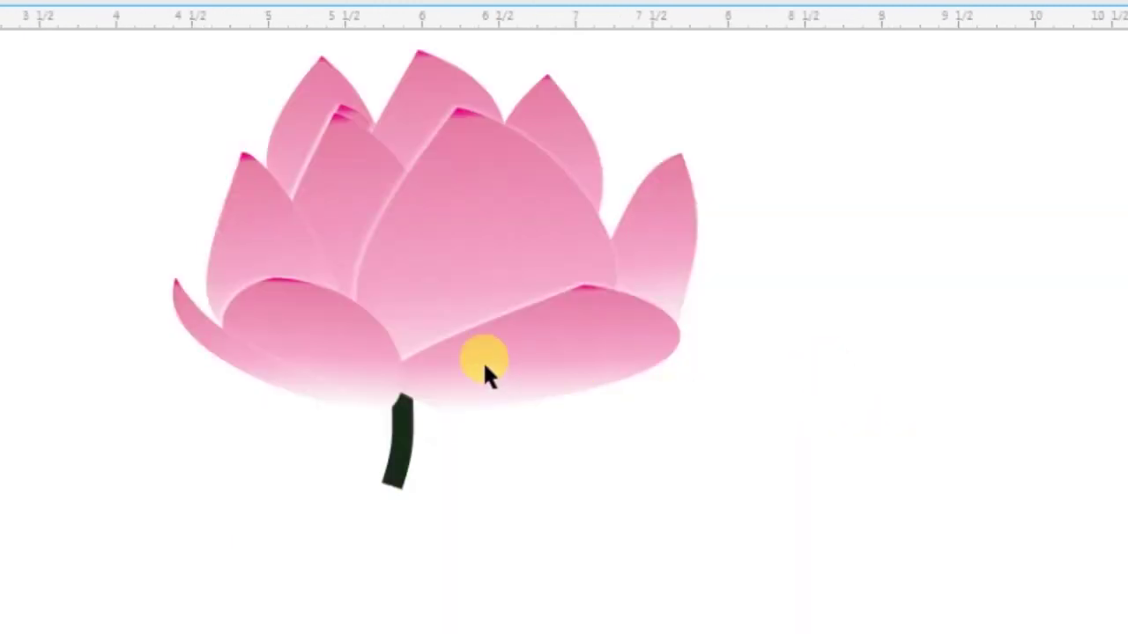
click(344, 294)
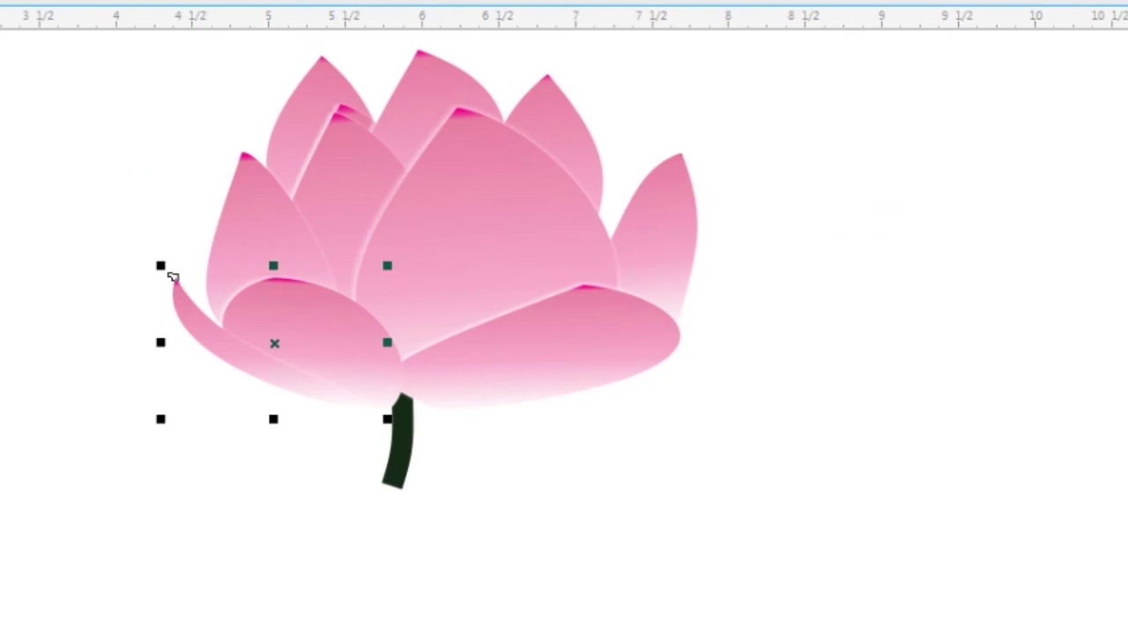
click(446, 317)
click(511, 264)
click(408, 282)
click(324, 306)
click(341, 324)
drag(313, 267, 312, 253)
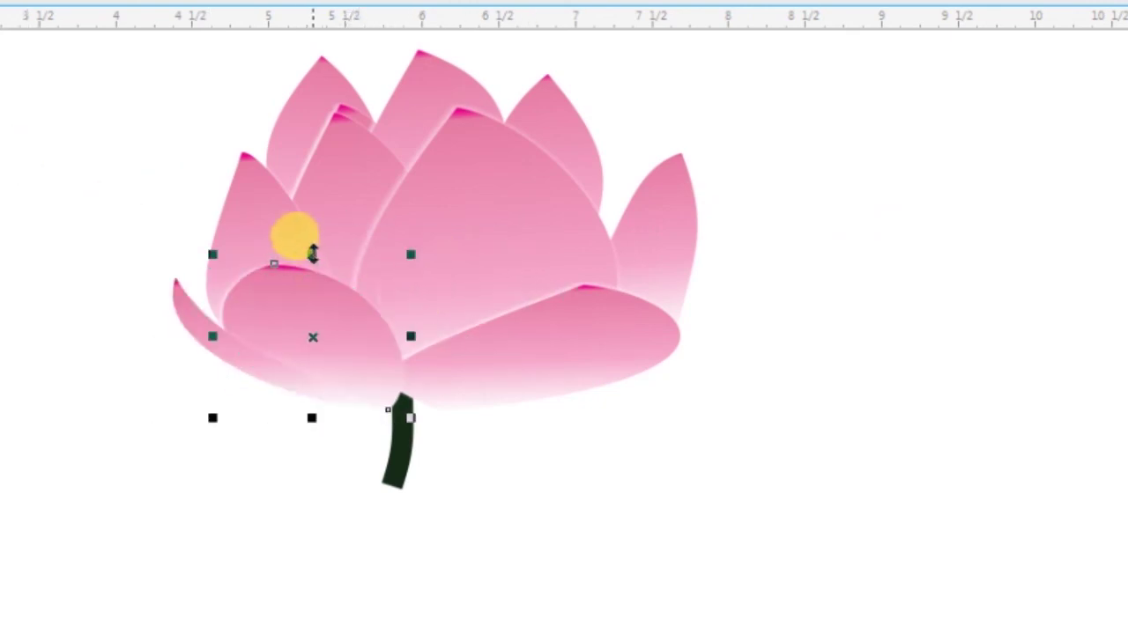
key(ctrl+z)
click(726, 339)
key(h)
drag(670, 291, 644, 418)
key(z)
mouse_move(131, 141)
mouse_down()
mouse_move(787, 626)
mouse_move(712, 564)
mouse_up()
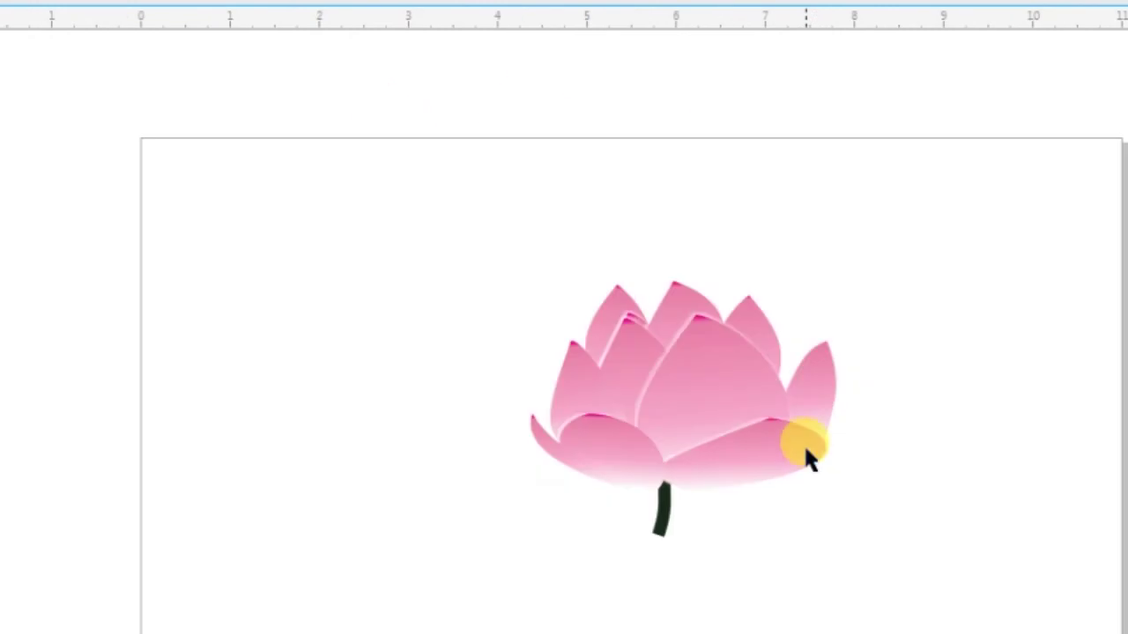
key(z)
drag(483, 236, 890, 573)
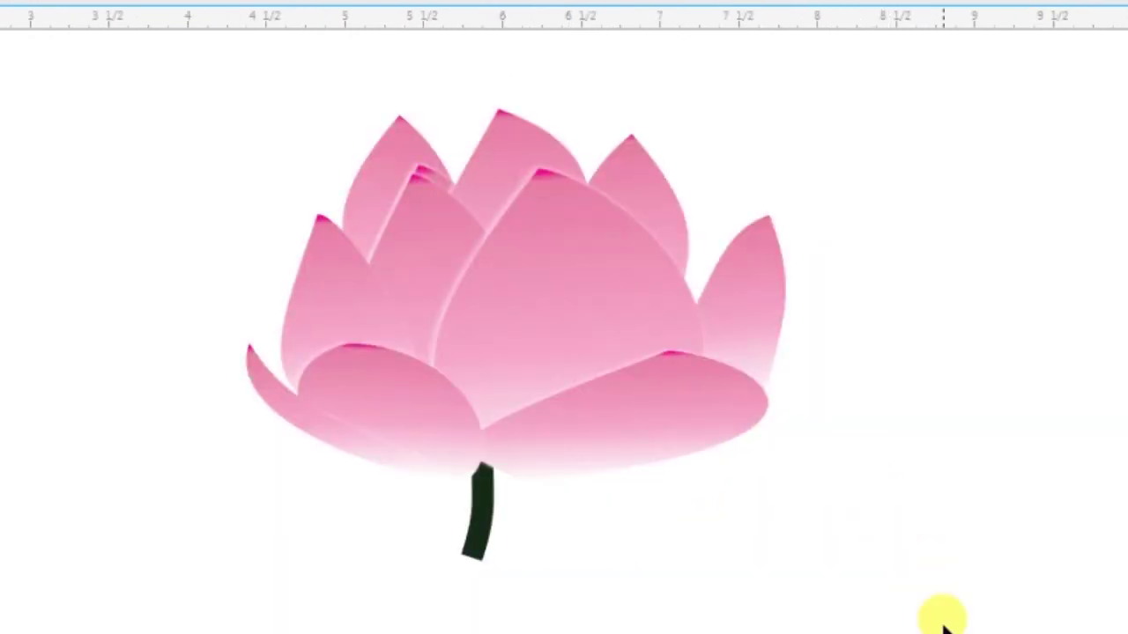